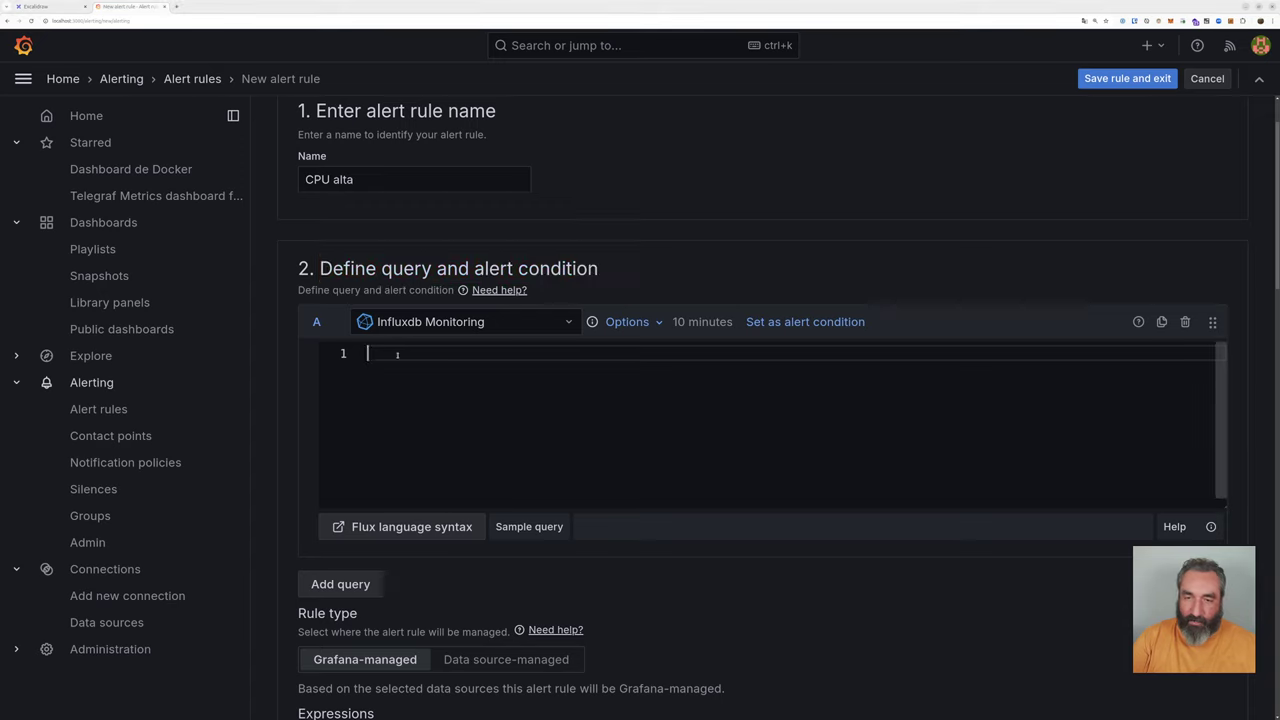
# Step: Paste the Flux query filtering cpu usage_system for host moria into the query editor
pyautogui.write('from(bucket: "lorien")   |> range(start: -5m)   |> filter(fn: (r) => r["_measurement"] == "cpu")   |> filter(fn: (r) => r["_field"] == "usage_system")   |> filter(fn: (r) => r["cpu"] == "cpu-total")   |> filter(fn: (r) => r["host"] == "moria")   |> aggregateWindow(every: v.windowPeriod, fn: mean, createEmpty: false)   |> yield(name: "mean")')
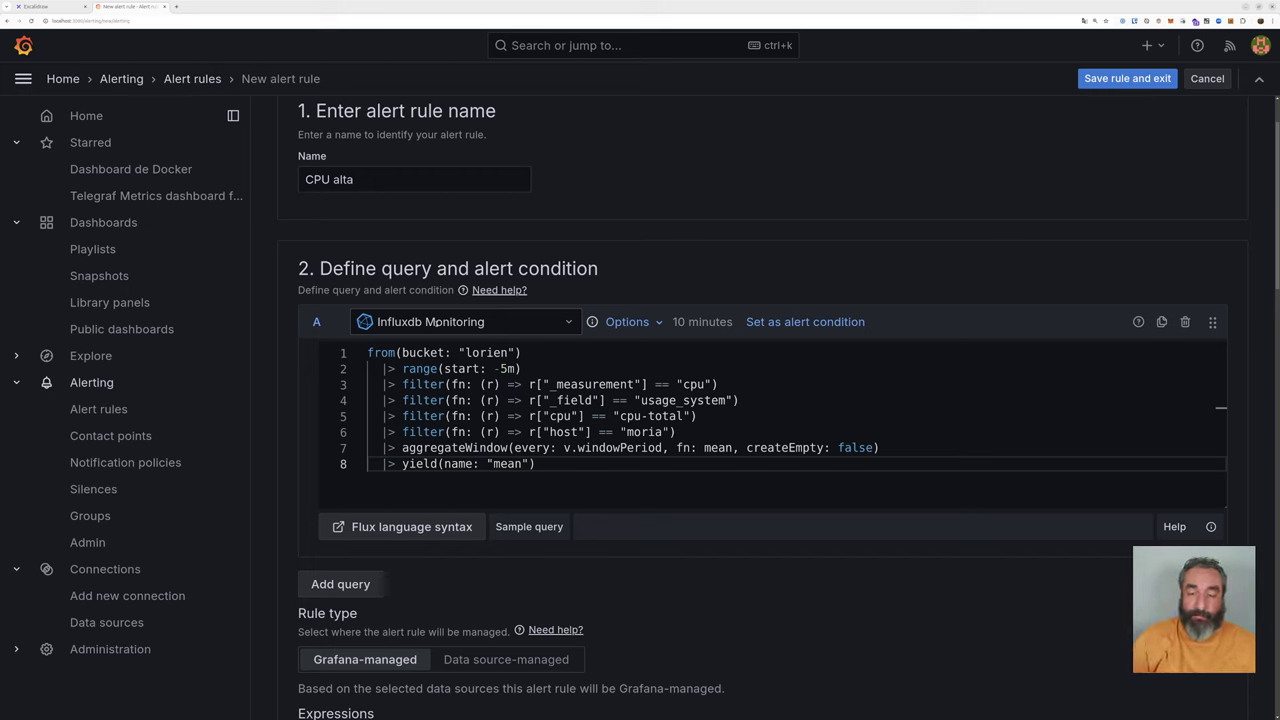
# Step: Keep Influxdb Monitoring as the query's data source and look over the pasted query
pyautogui.click(437, 322)
pyautogui.click(440, 362)
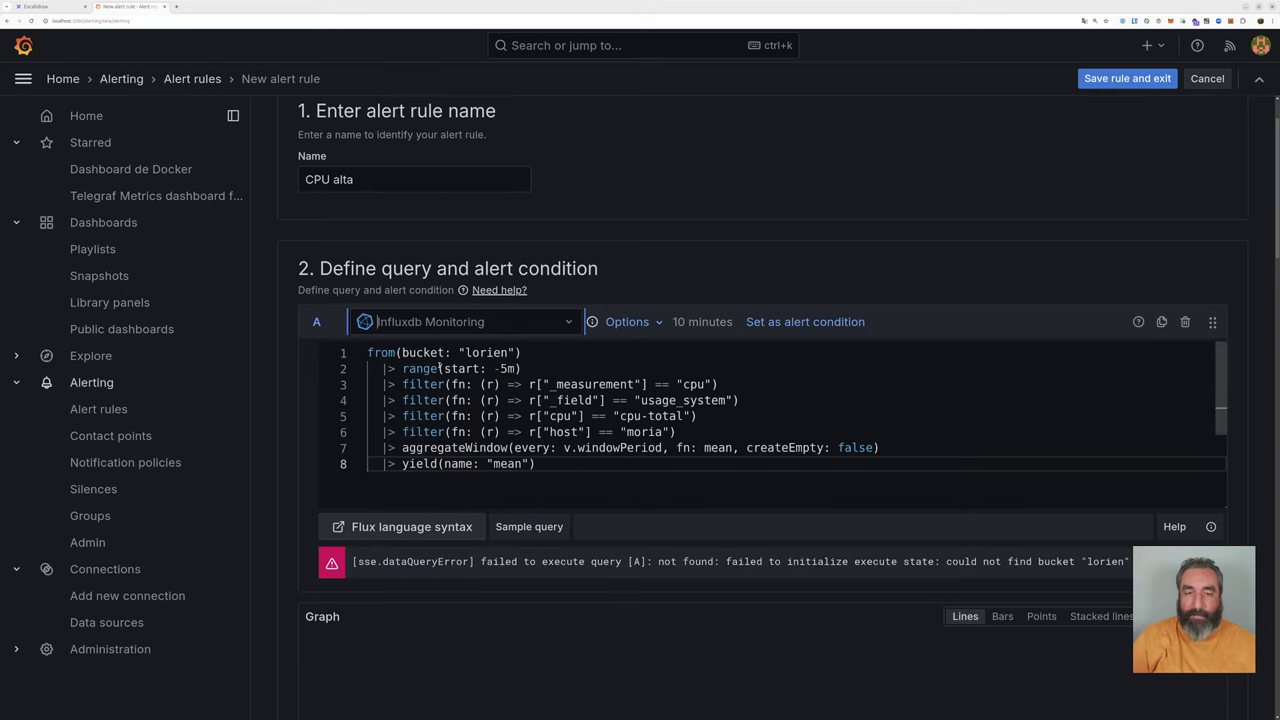
pyautogui.click(448, 384)
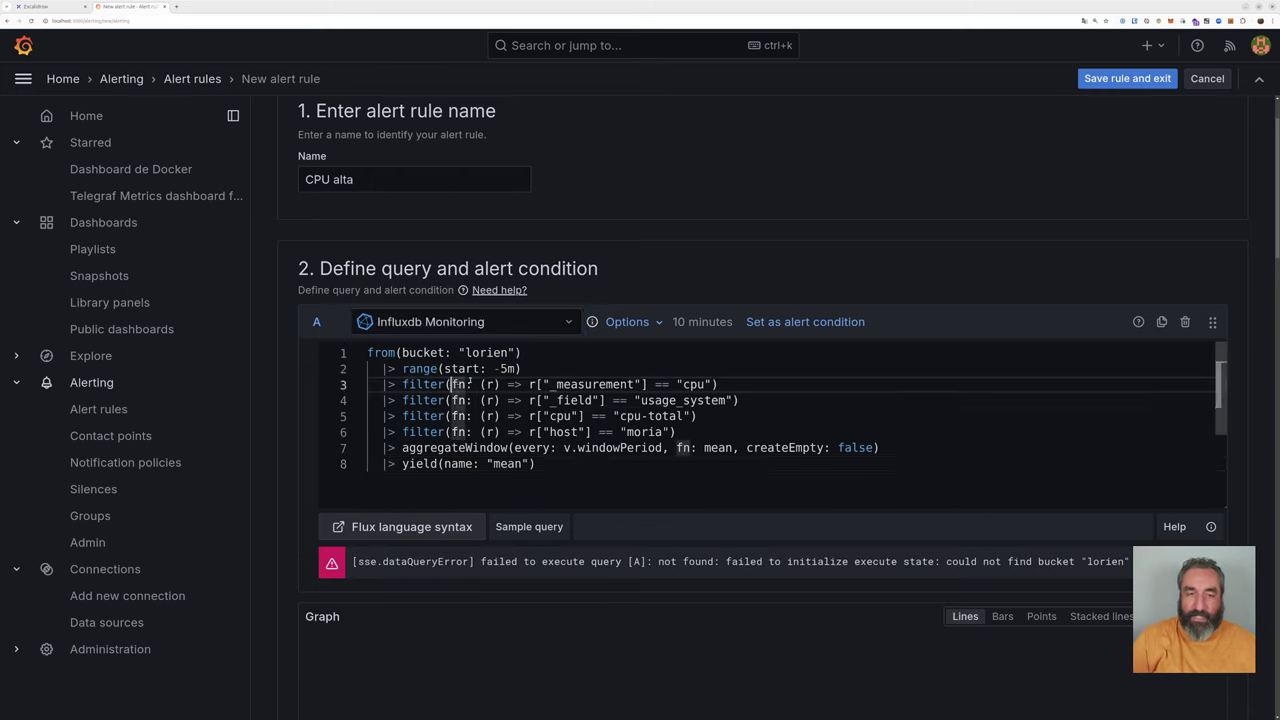
pyautogui.scroll(-2, 497, 396)
pyautogui.scroll(4, 497, 396)
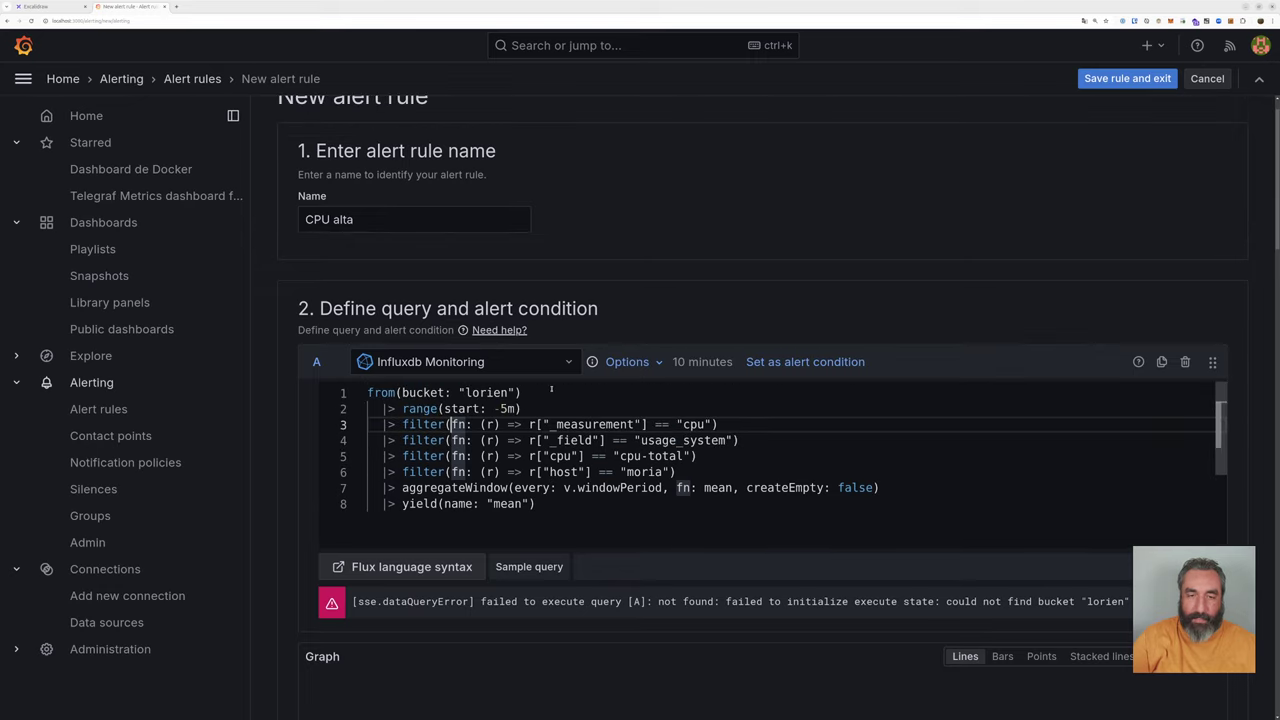
pyautogui.scroll(-2, 827, 231)
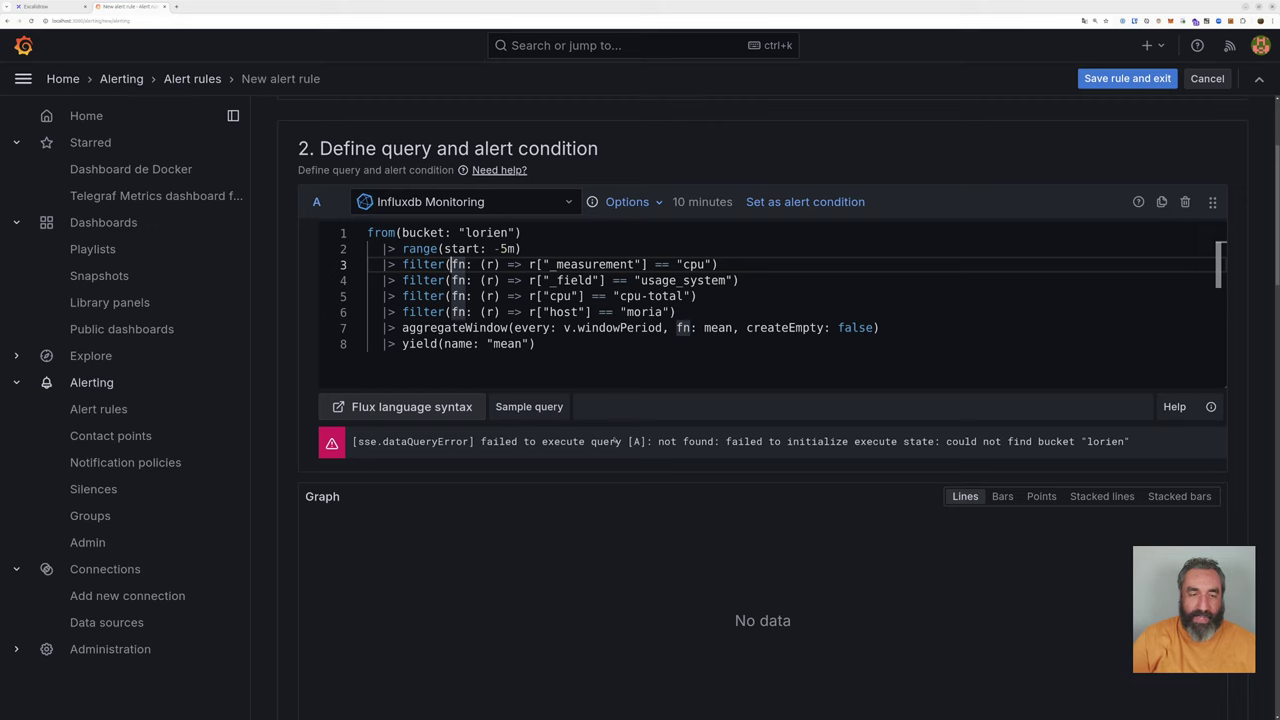
pyautogui.scroll(-1, 640, 170)
pyautogui.scroll(1, 560, 200)
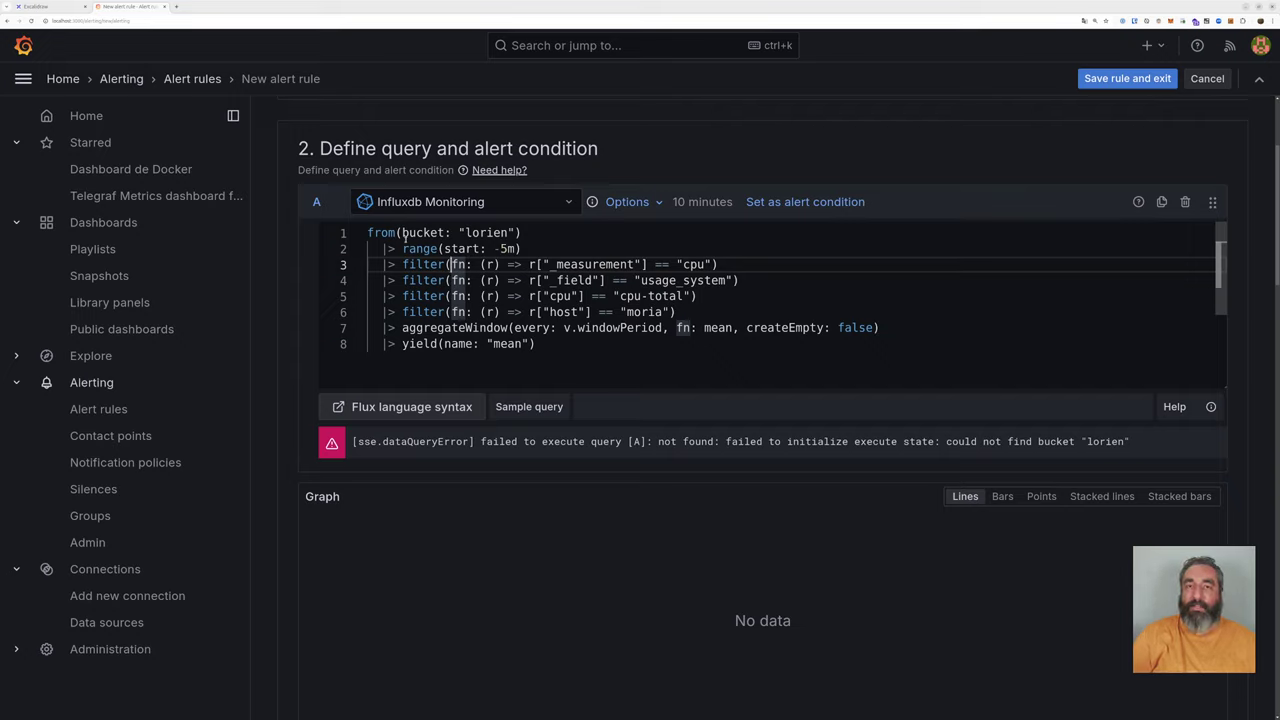
# Step: Replace the bucket name 'lorien' on line 1, typing 'mo' so far
pyautogui.moveTo(366, 232); pyautogui.dragTo(528, 233)
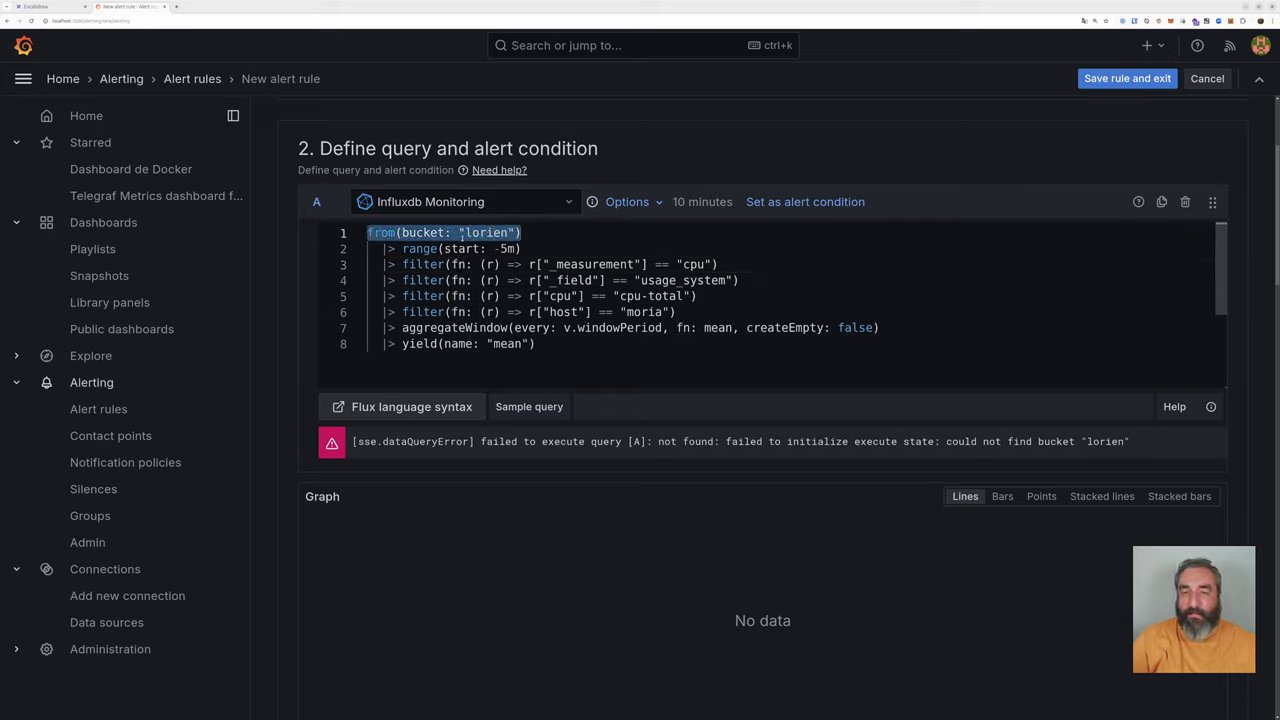
pyautogui.click(468, 232)
pyautogui.moveTo(466, 232); pyautogui.dragTo(510, 232)
pyautogui.write('m')
pyautogui.press('BackSpace')
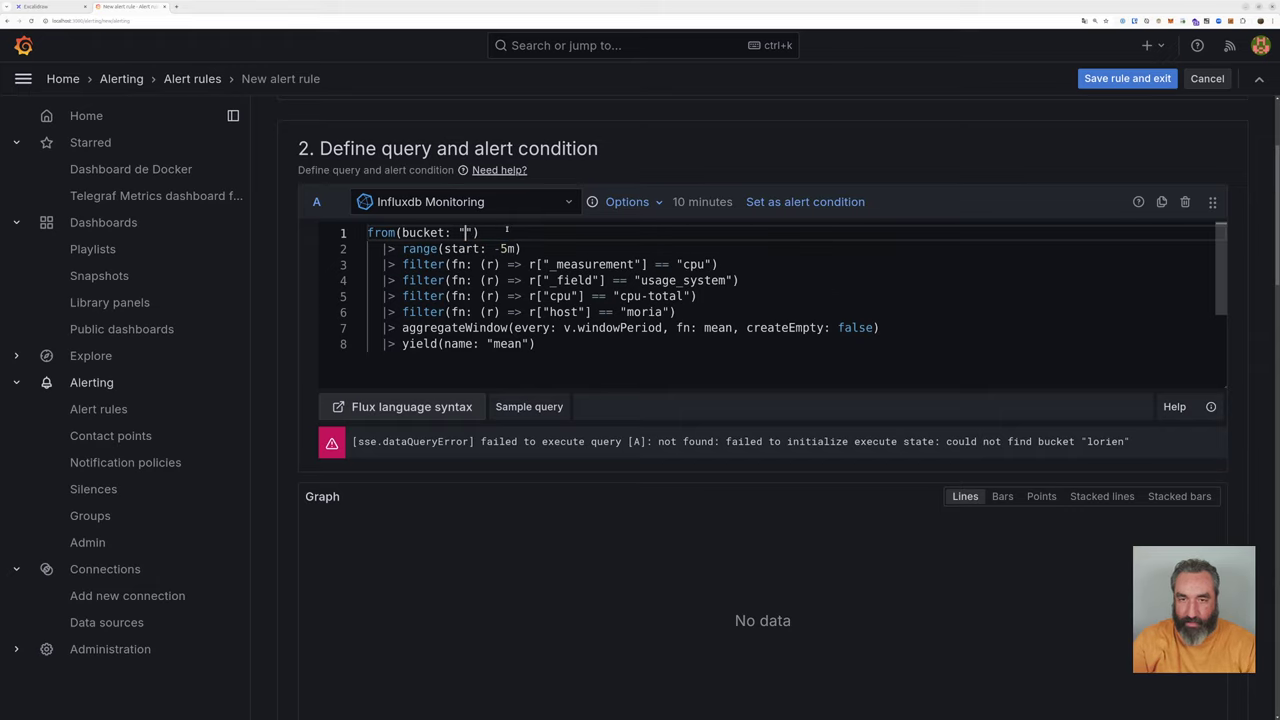
pyautogui.write('mo')
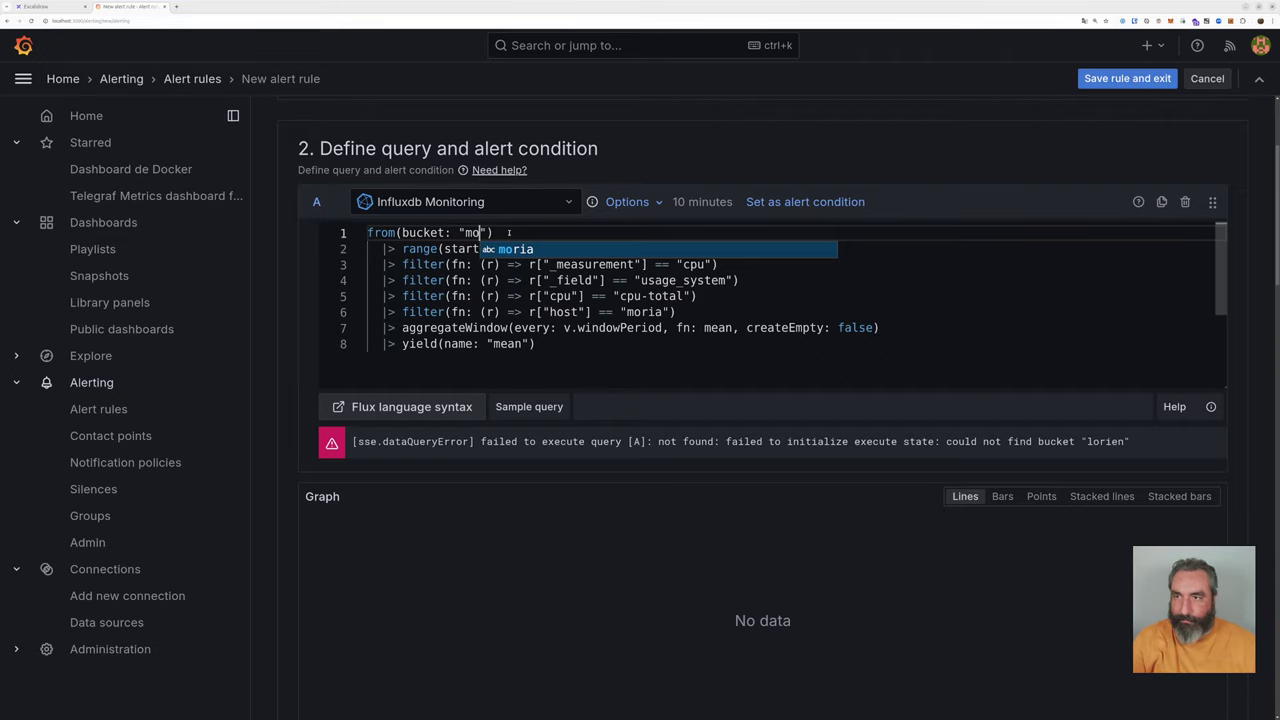
# Step: Open the InfluxDB web interface in a new tab and log in as admin
pyautogui.click(177, 7)
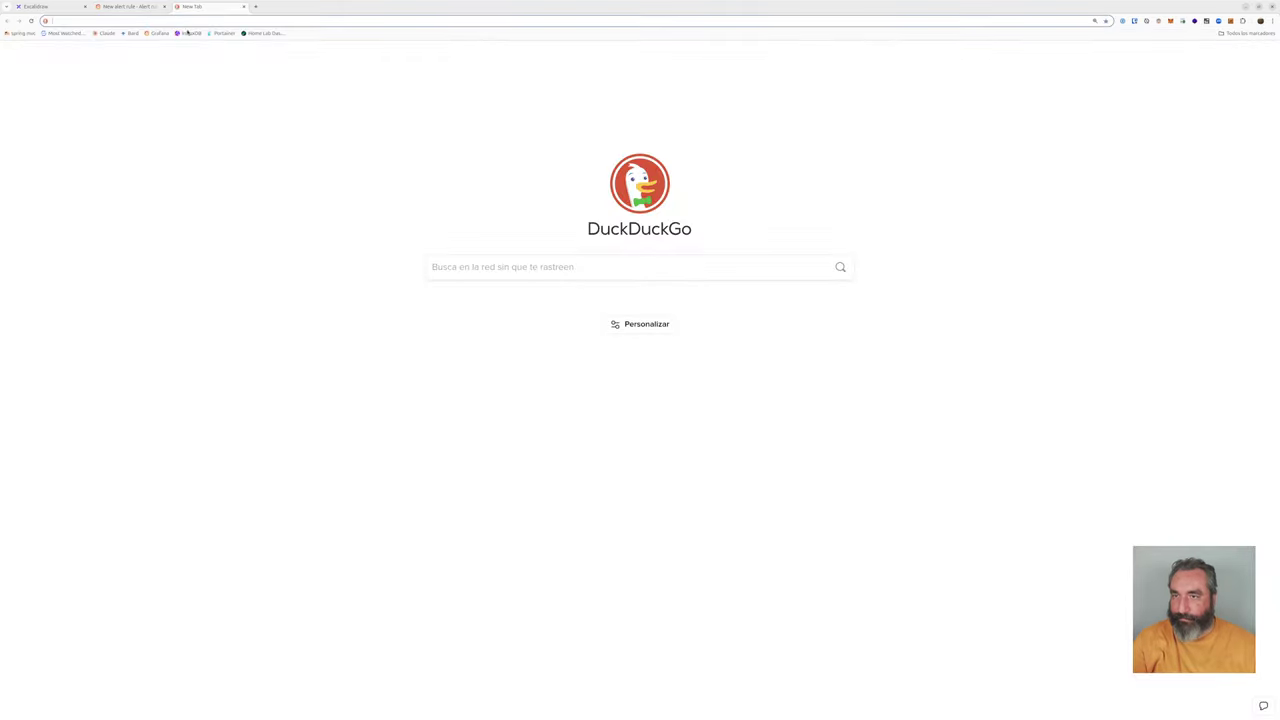
pyautogui.click(187, 35)
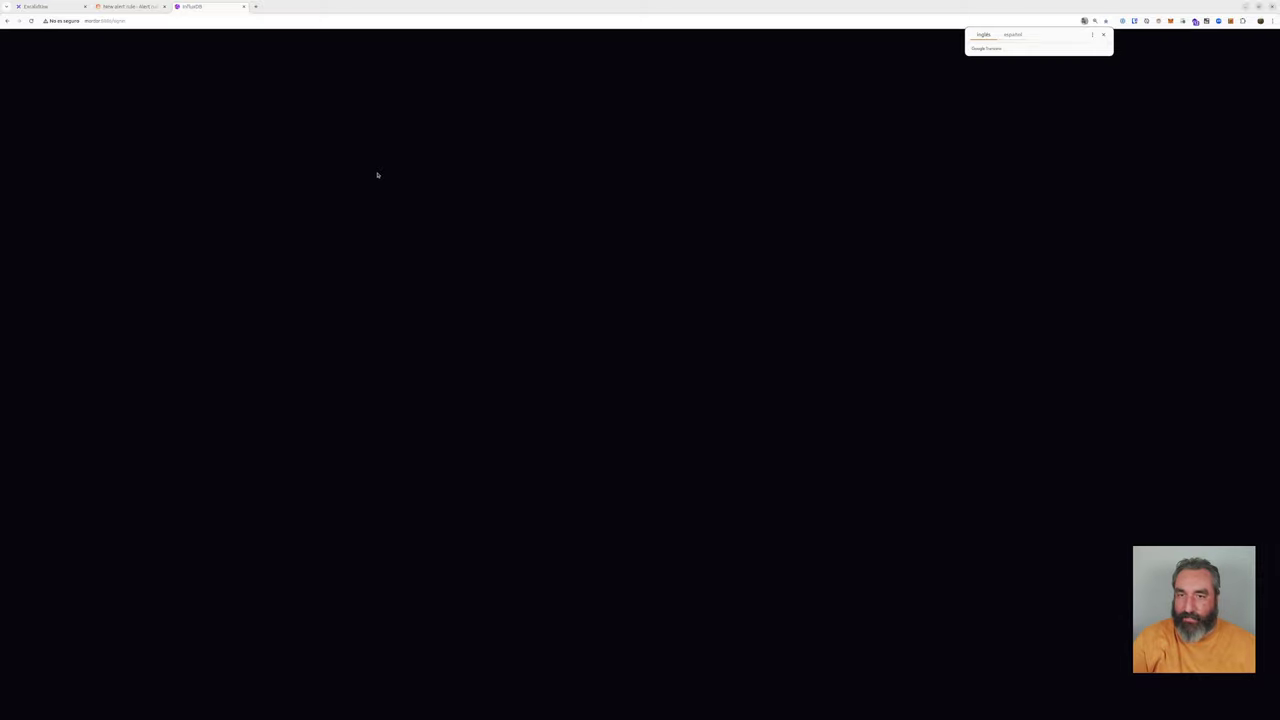
pyautogui.write('admin')
pyautogui.press('Tab')
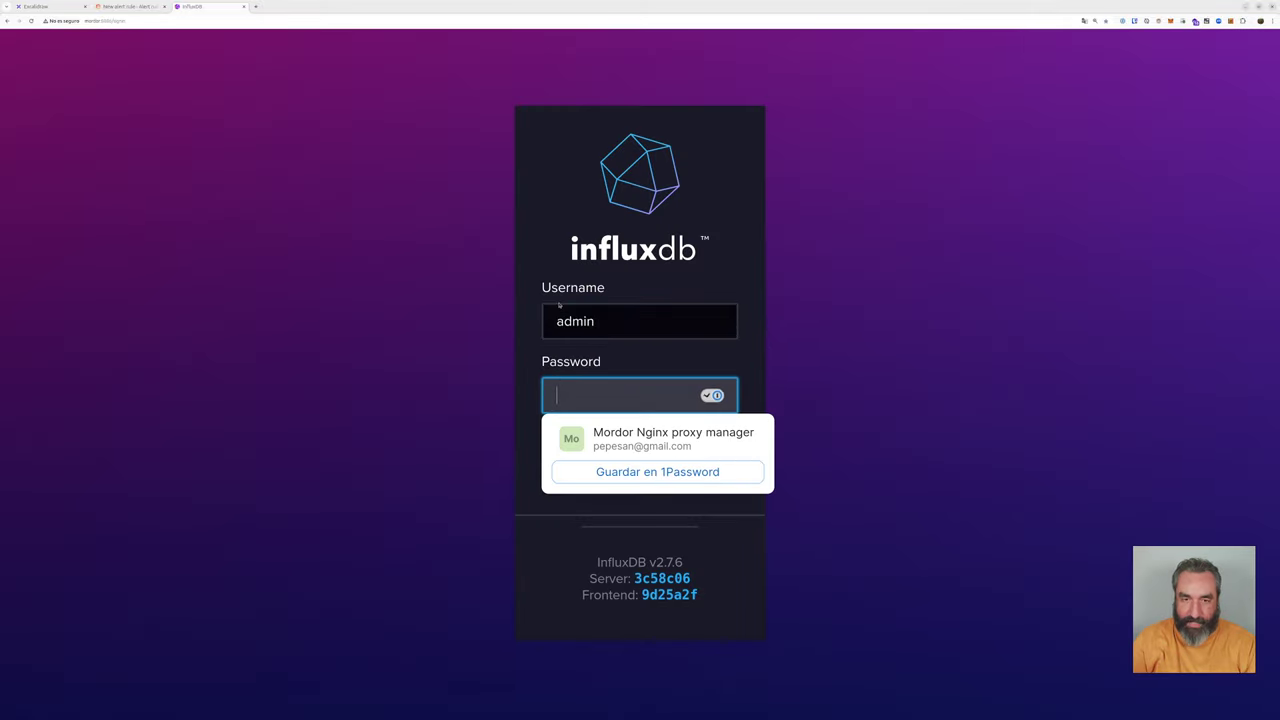
pyautogui.write('*********')
pyautogui.press('Return')
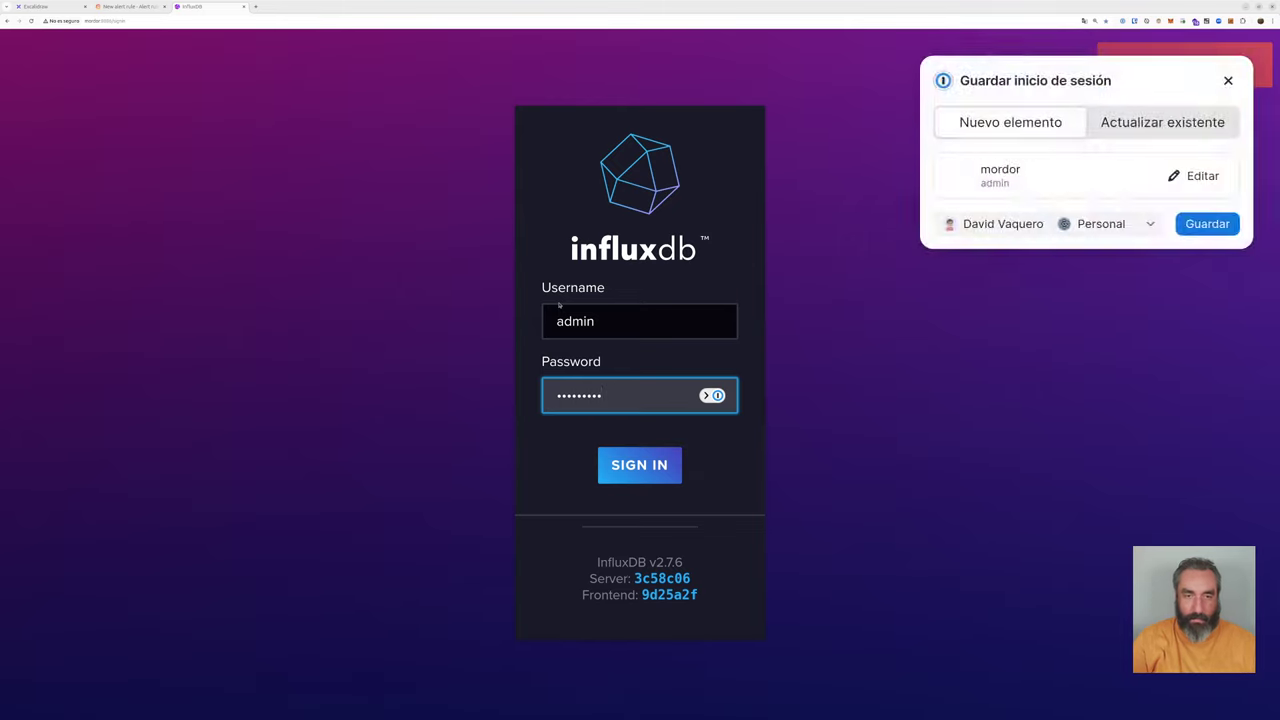
# Step: Retype the password and resubmit the login, then close that tab
pyautogui.click(655, 334)
pyautogui.press('Tab')
pyautogui.write('*******')
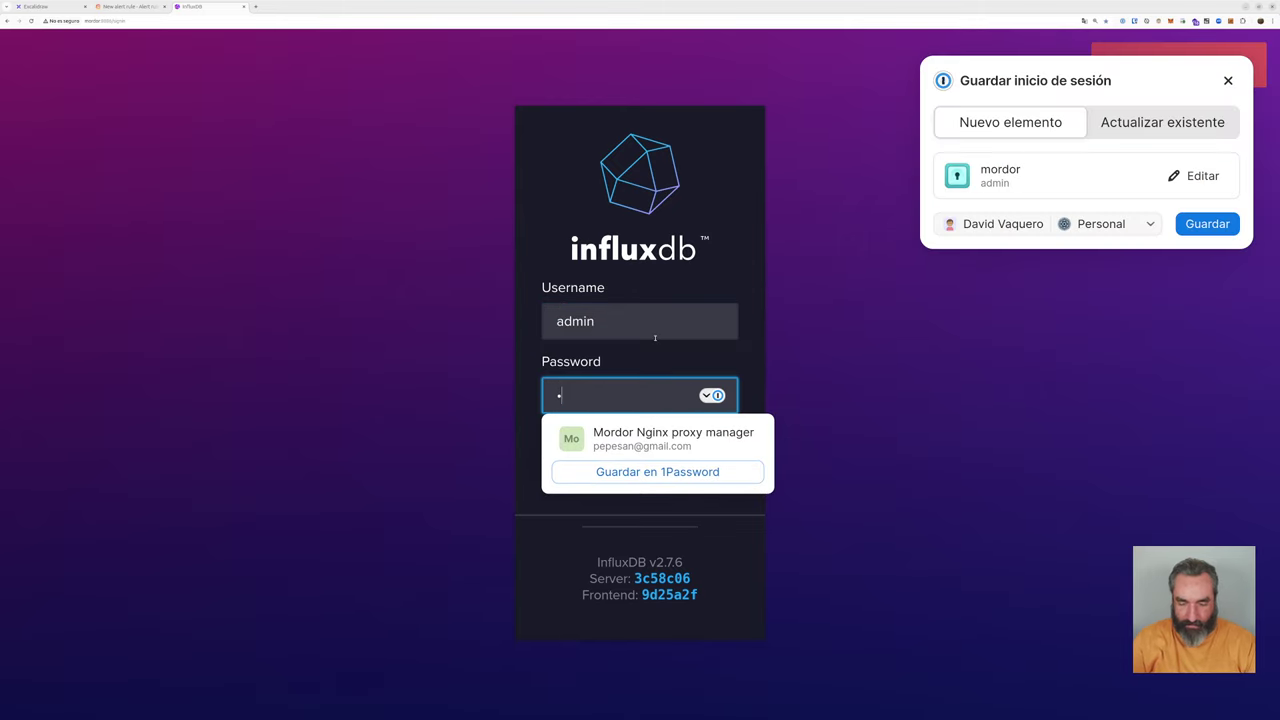
pyautogui.write('**')
pyautogui.press('Return')
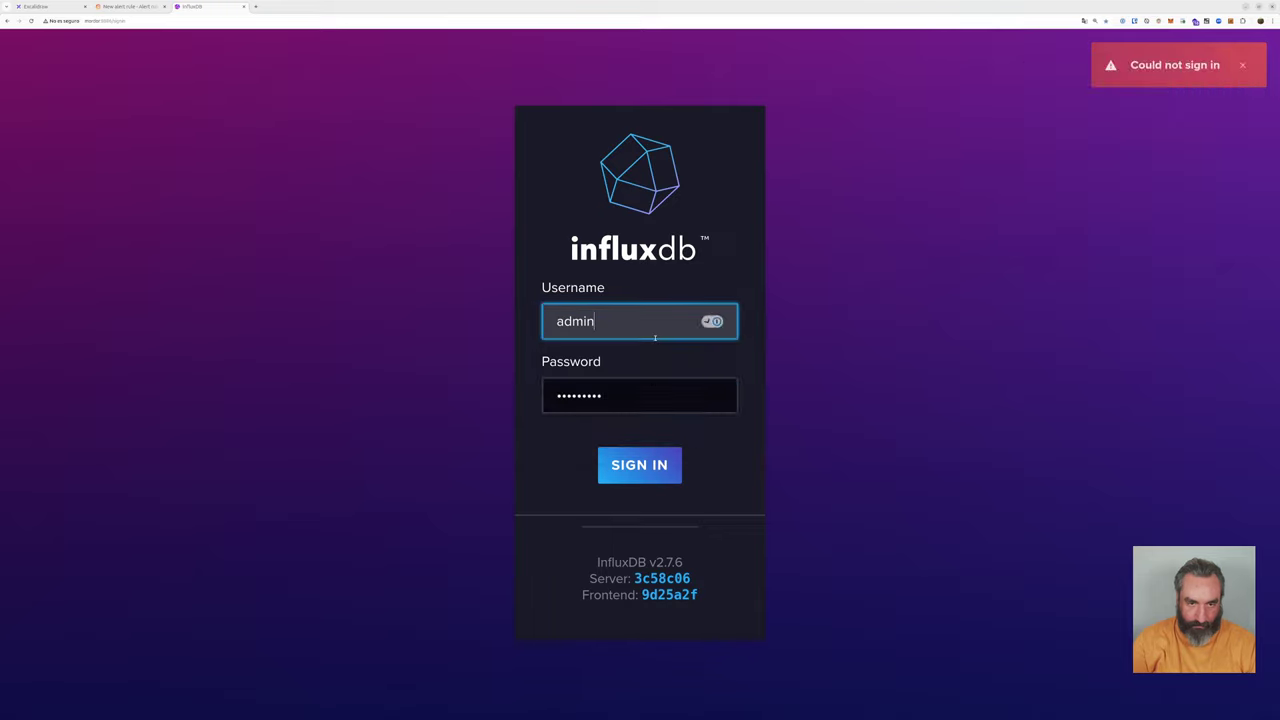
pyautogui.press('Tab')
pyautogui.write('********')
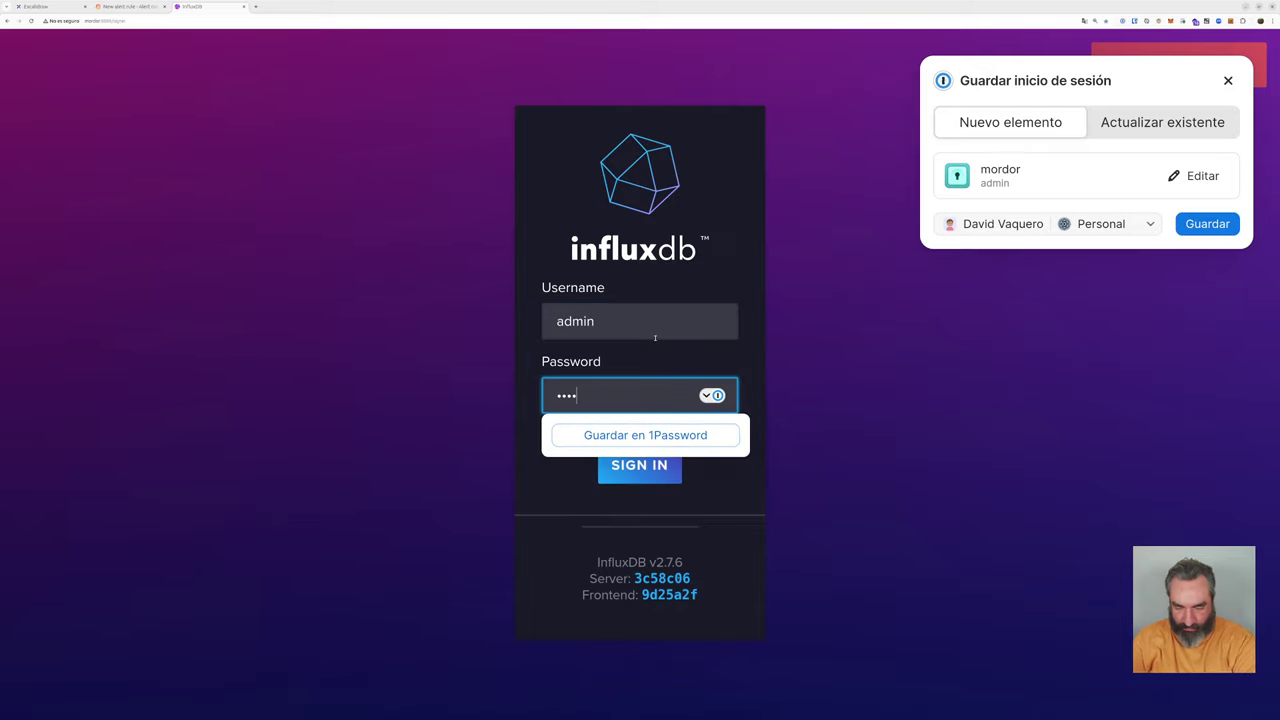
pyautogui.write('**')
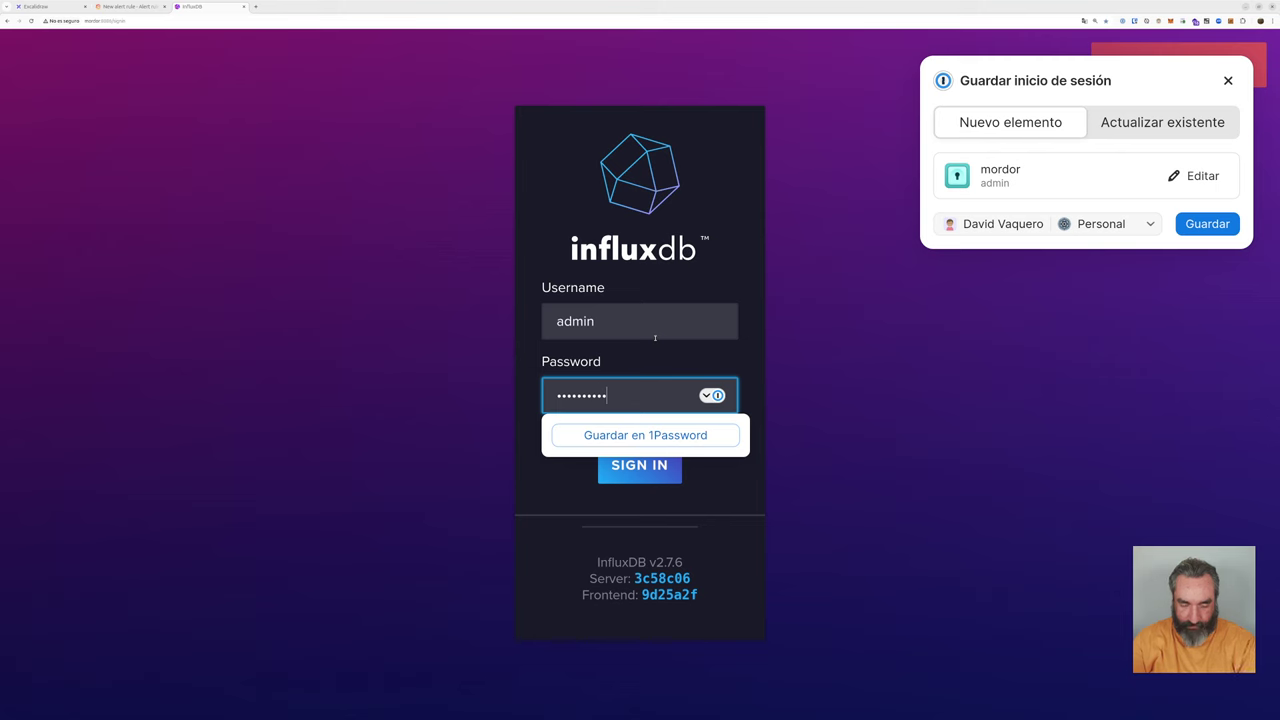
pyautogui.click(243, 6)
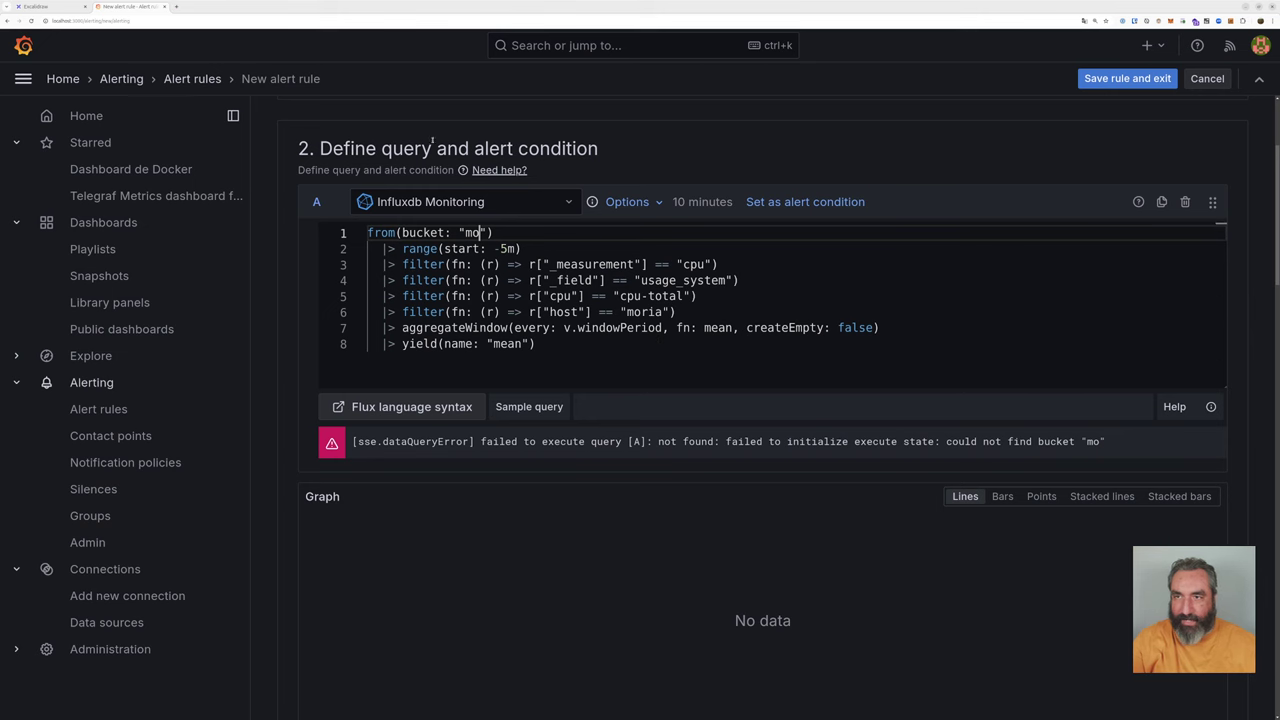
# Step: Load InfluxDB at localhost:8086 and explore the monitor bucket from the Buckets list
pyautogui.click(177, 6)
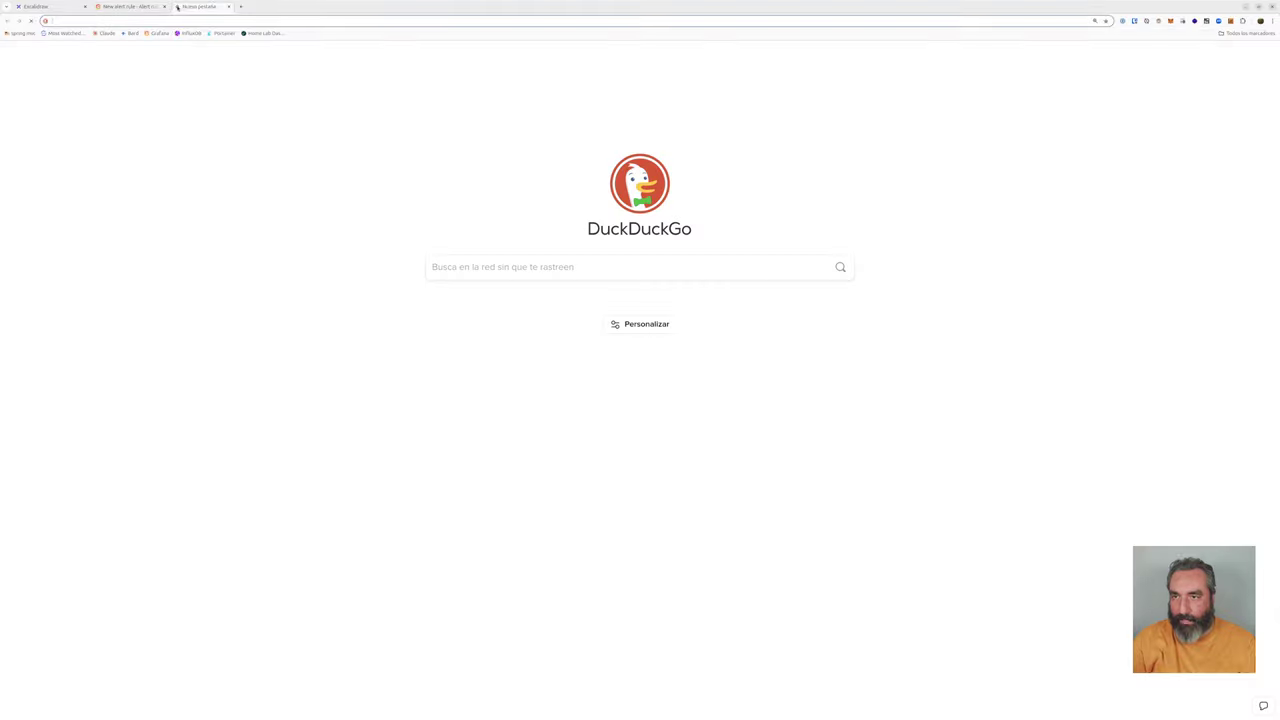
pyautogui.write('localhost:8080/login.htm')
pyautogui.press('BackSpace')
pyautogui.press('BackSpace')
pyautogui.press('BackSpace')
pyautogui.press('BackSpace')
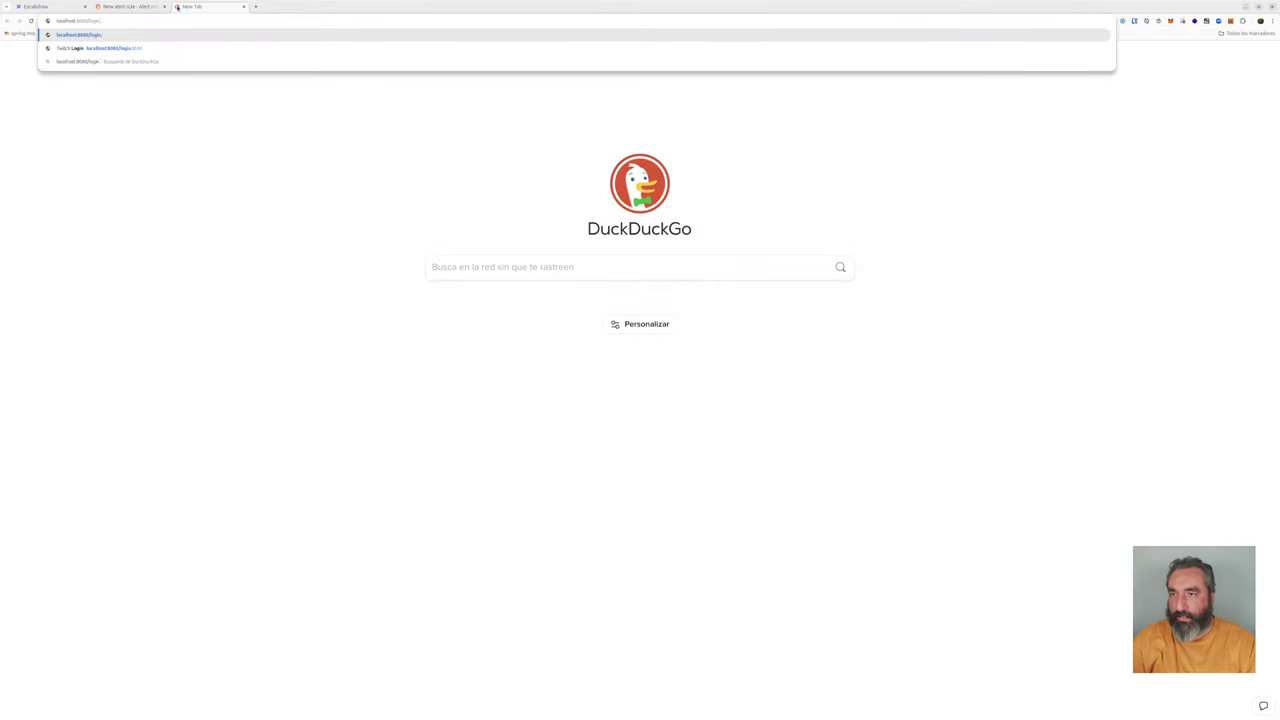
pyautogui.press('BackSpace')
pyautogui.press('BackSpace')
pyautogui.press('BackSpace')
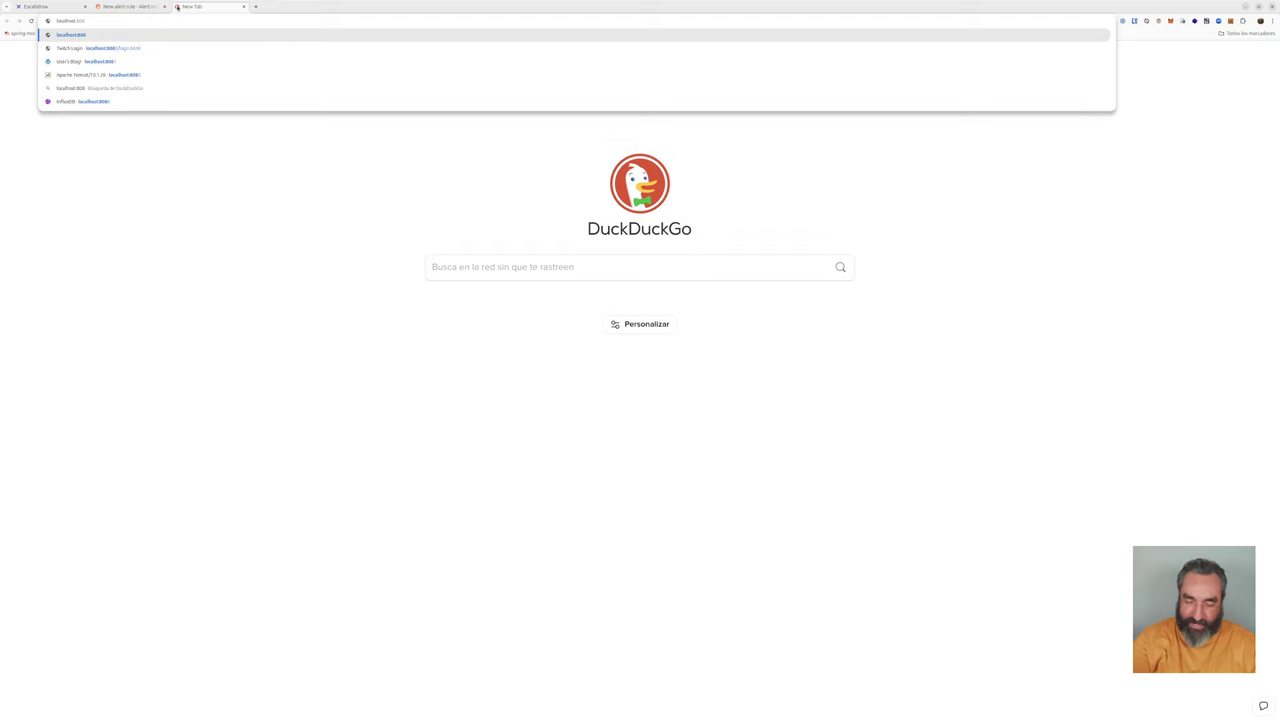
pyautogui.press('Return')
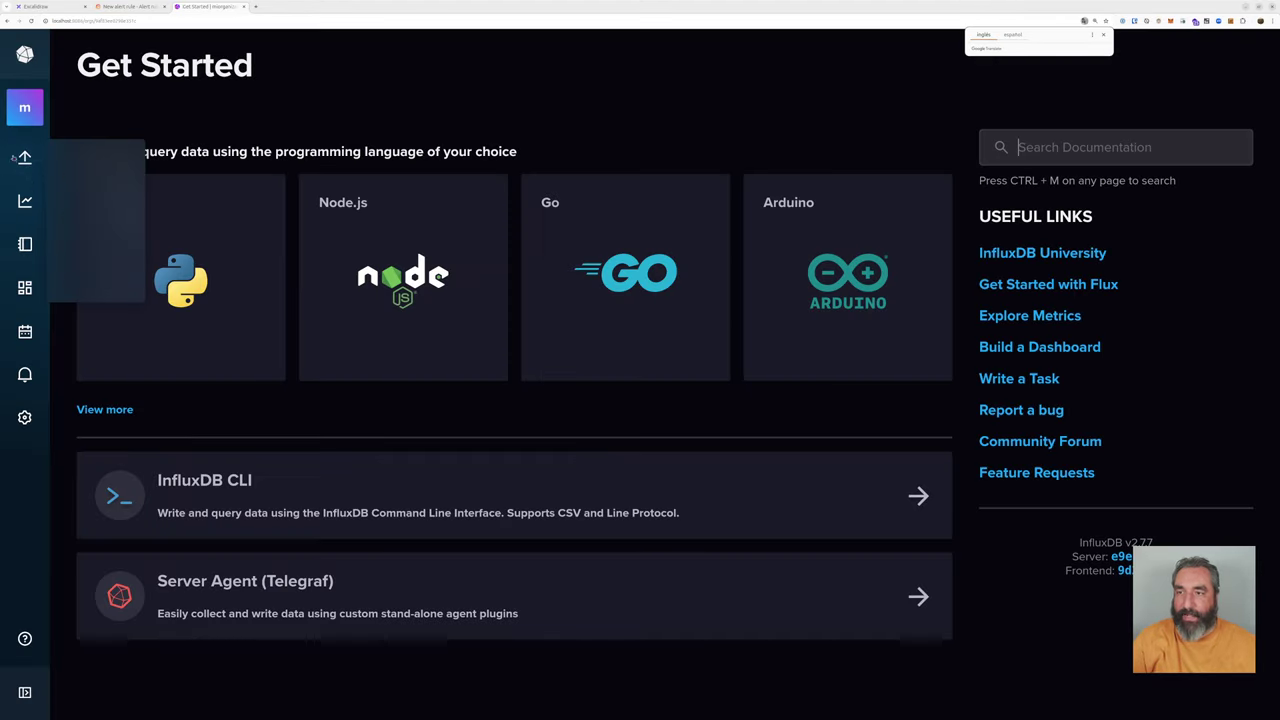
pyautogui.moveTo(22, 158)
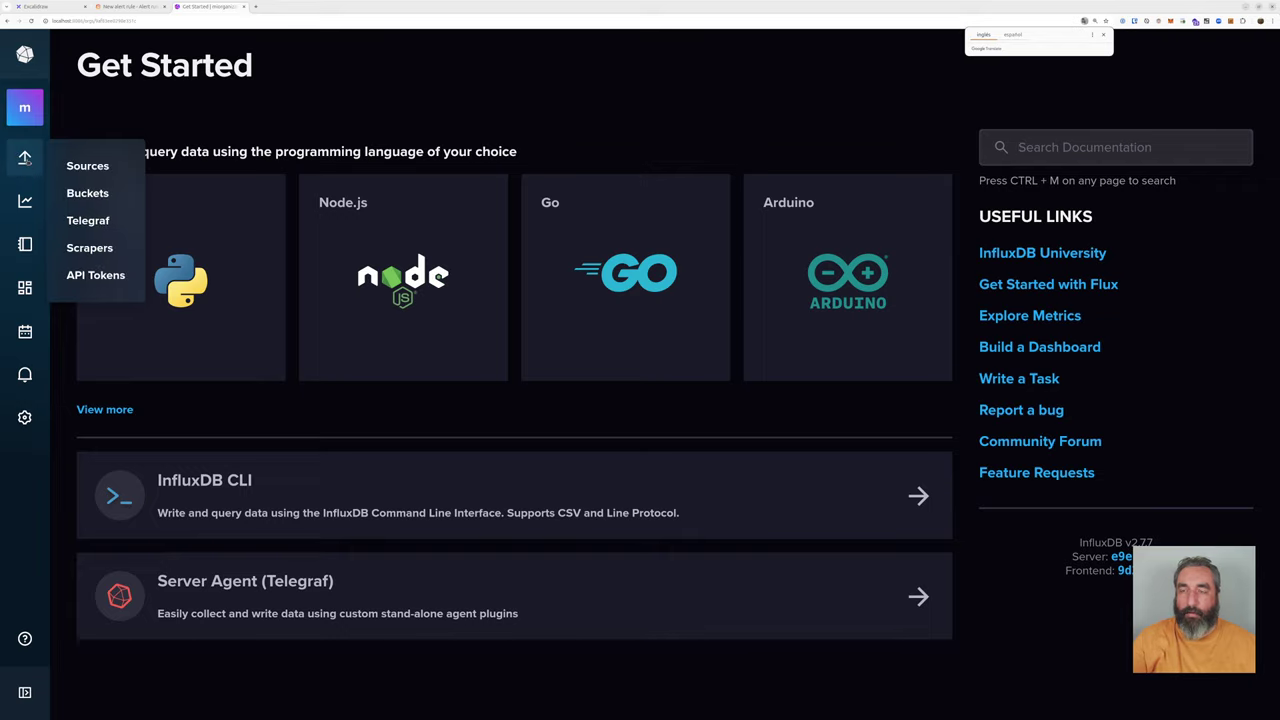
pyautogui.click(85, 194)
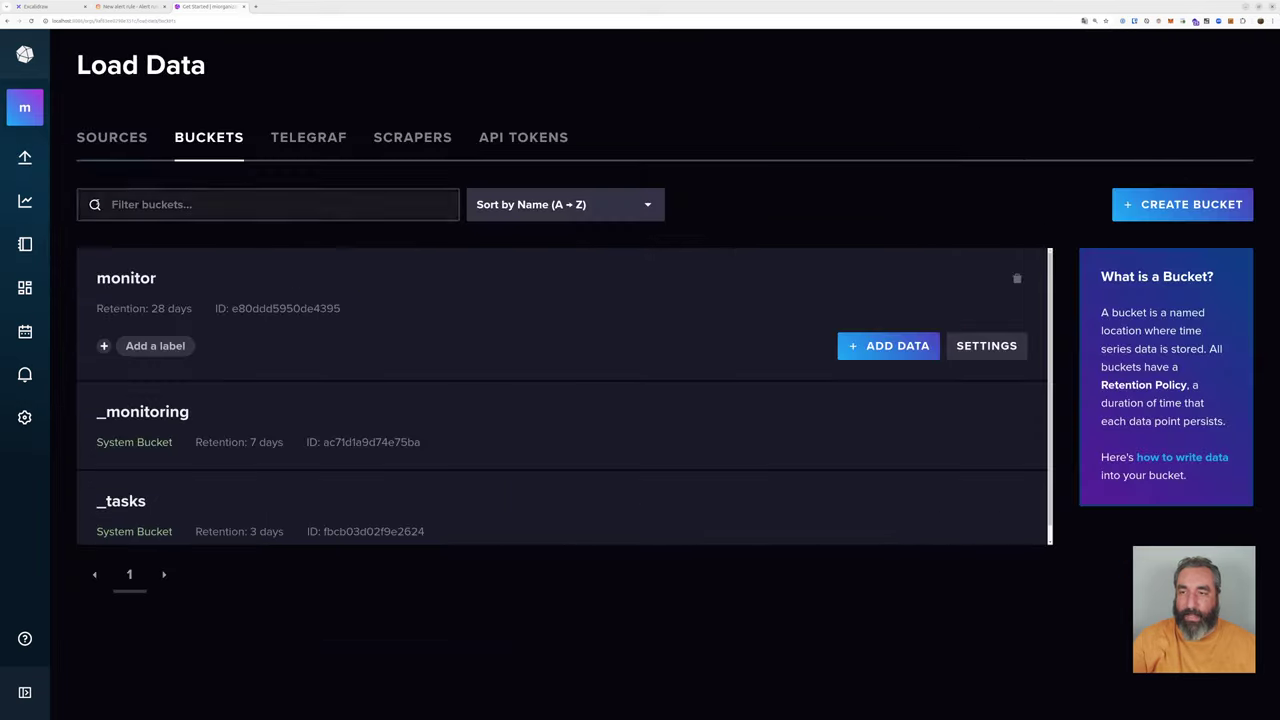
pyautogui.click(126, 278)
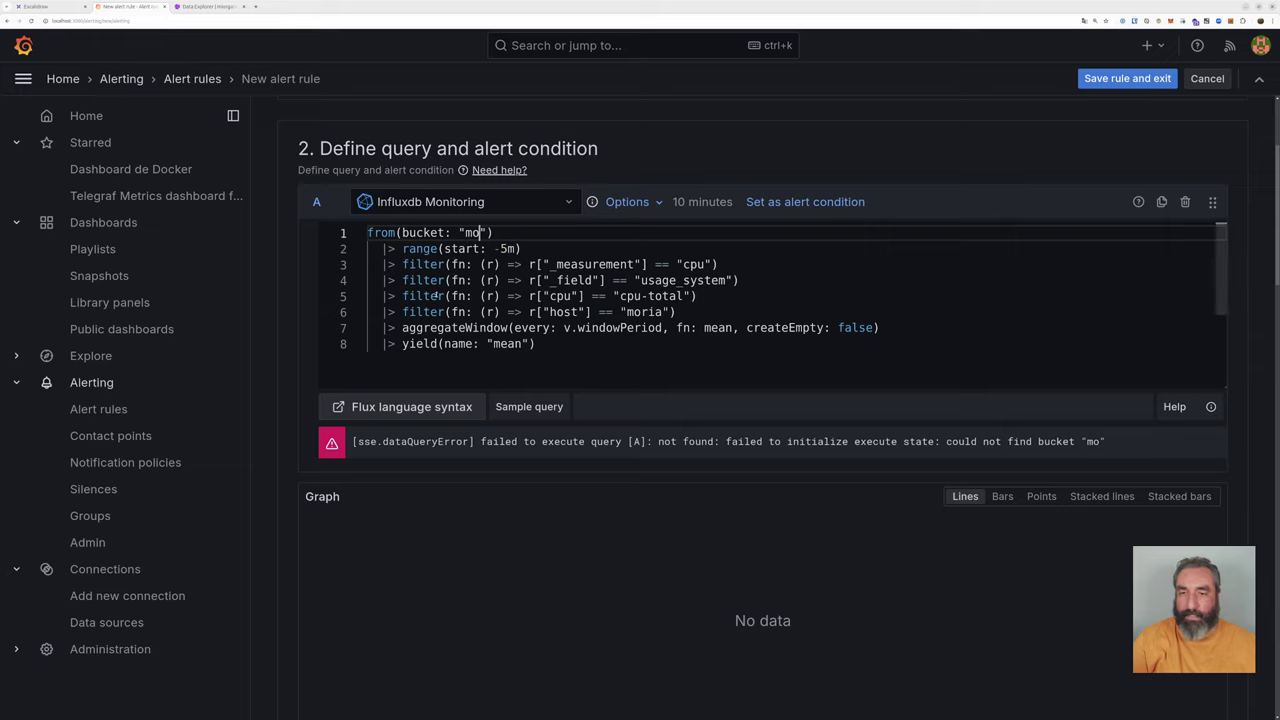
# Step: Complete the query's bucket name as 'monitor'
pyautogui.click(482, 232)
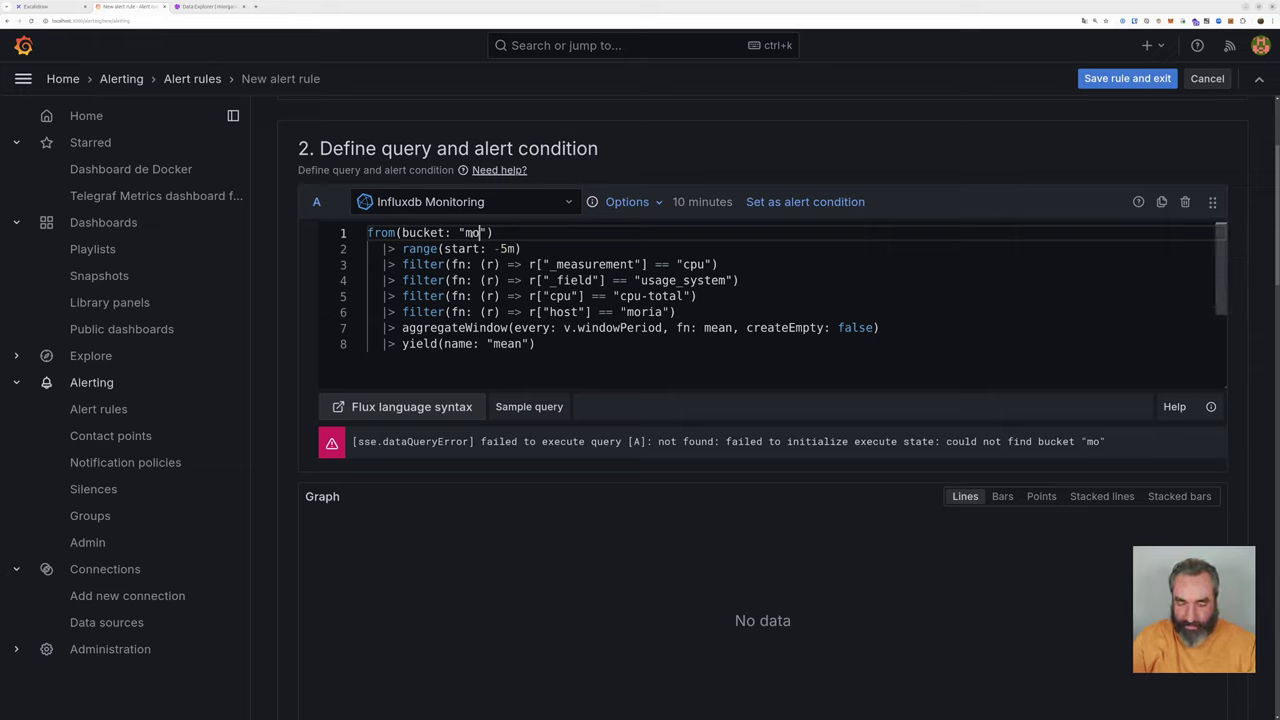
pyautogui.write('nitor')
pyautogui.click(637, 367)
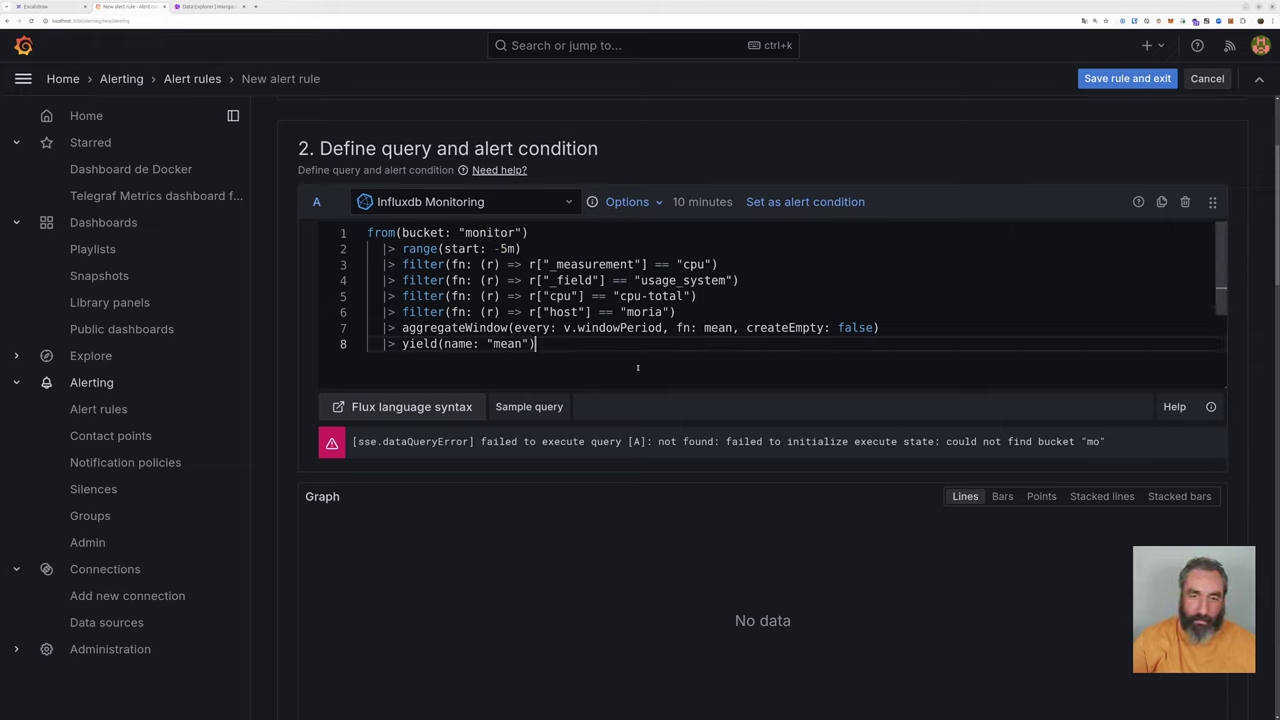
# Step: Highlight the bucket, time range and cpu measurement filter lines of the query
pyautogui.moveTo(464, 232); pyautogui.dragTo(515, 232)
pyautogui.moveTo(401, 248)
pyautogui.mouseDown()
pyautogui.moveTo(523, 248)
pyautogui.moveTo(401, 248)
pyautogui.mouseUp()
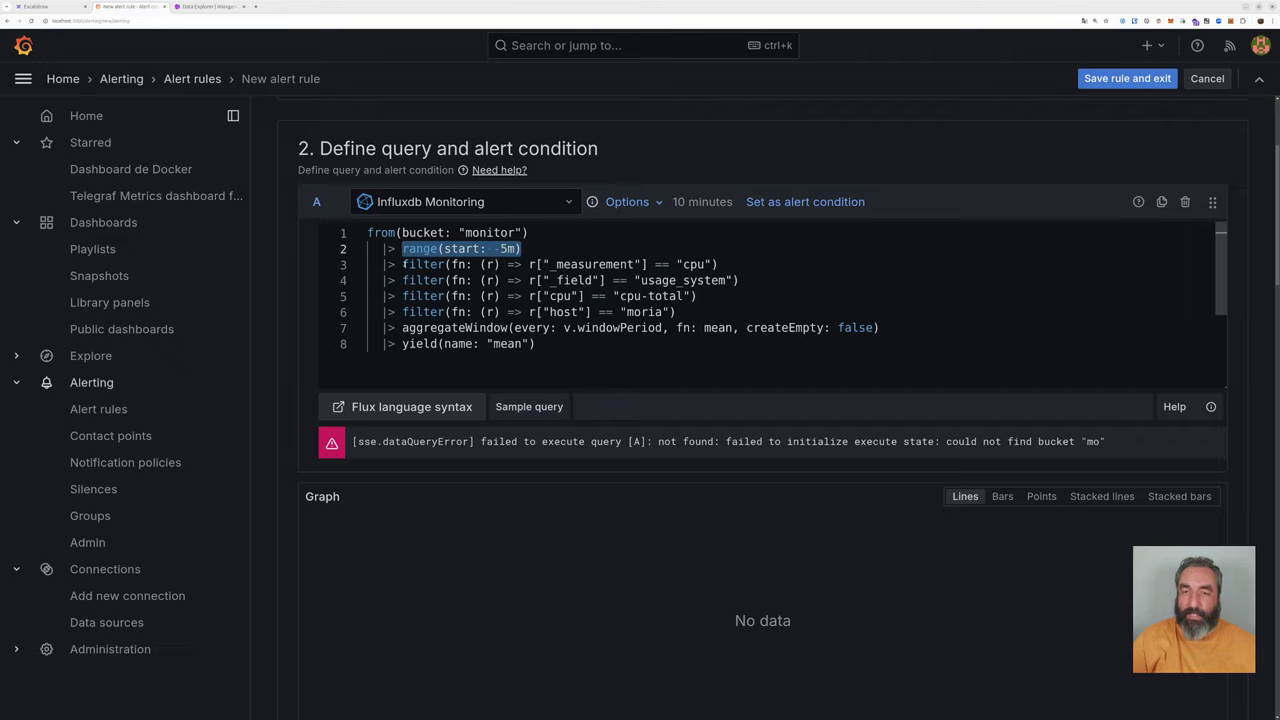
pyautogui.moveTo(402, 264); pyautogui.dragTo(720, 264)
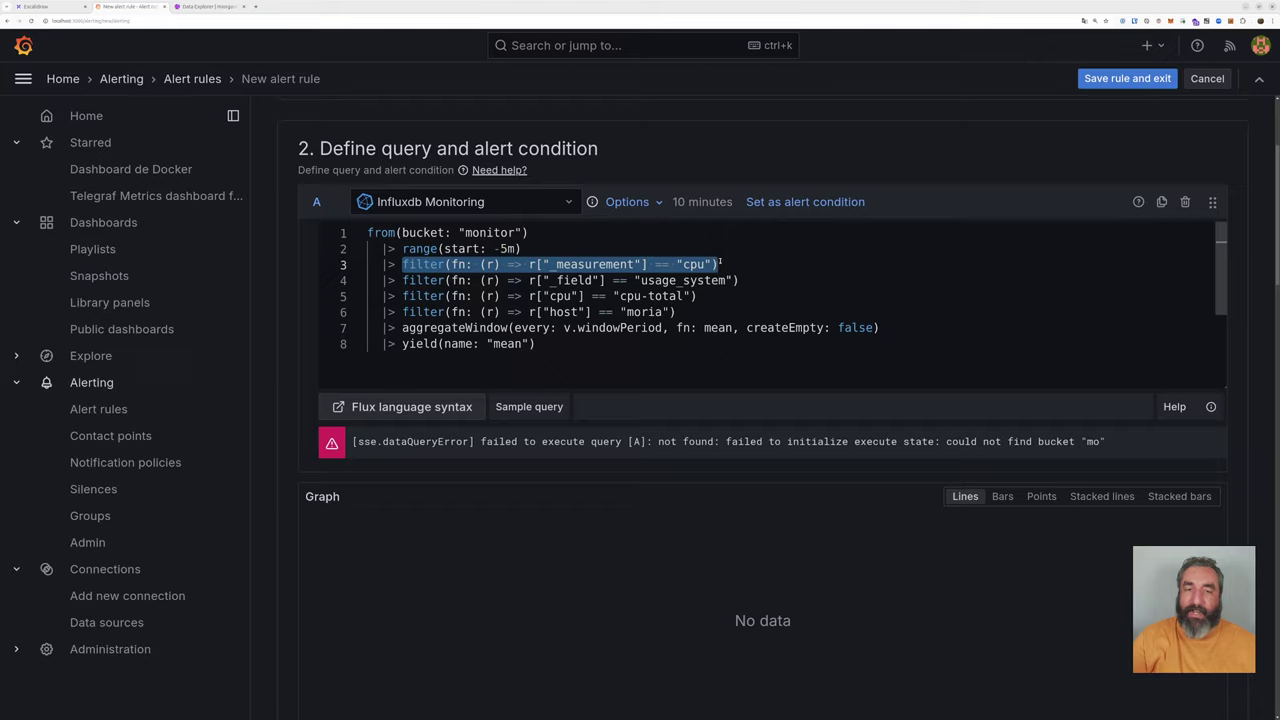
pyautogui.click(210, 6)
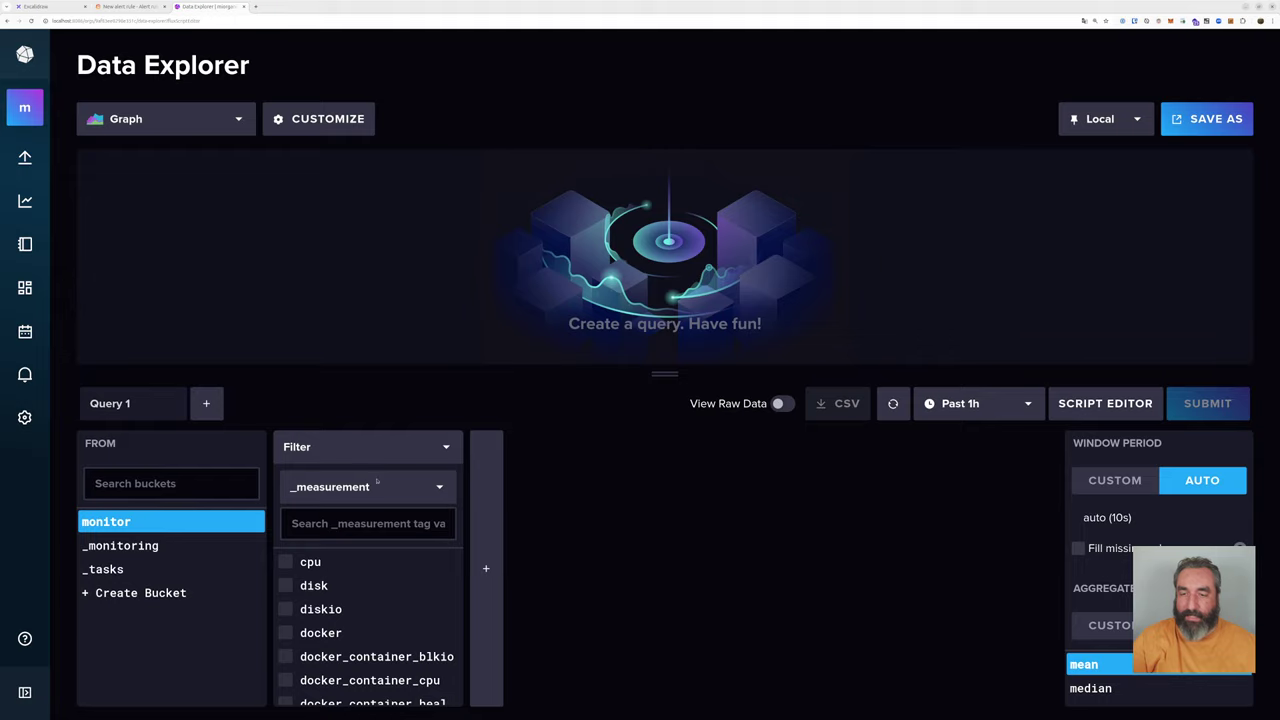
# Step: In Data Explorer, check the cpu measurement and the usage_system field, matching the Grafana query
pyautogui.click(283, 562)
pyautogui.click(120, 7)
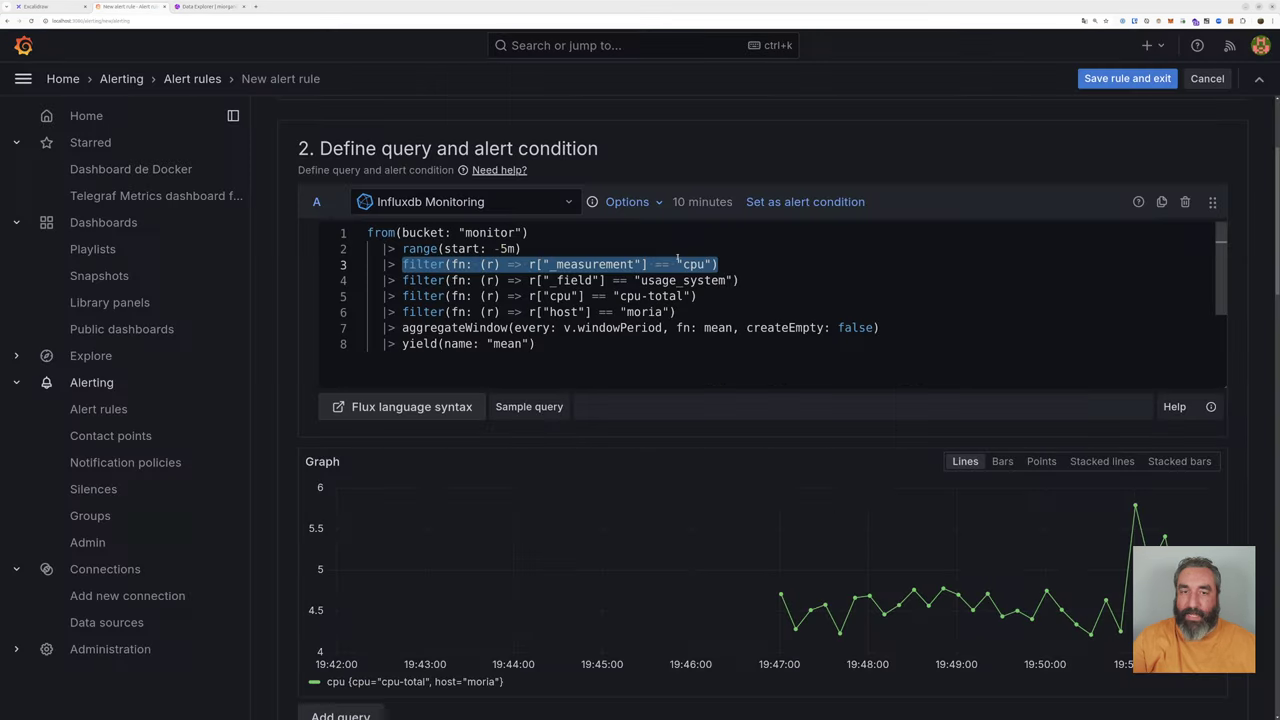
pyautogui.moveTo(641, 280); pyautogui.dragTo(729, 280)
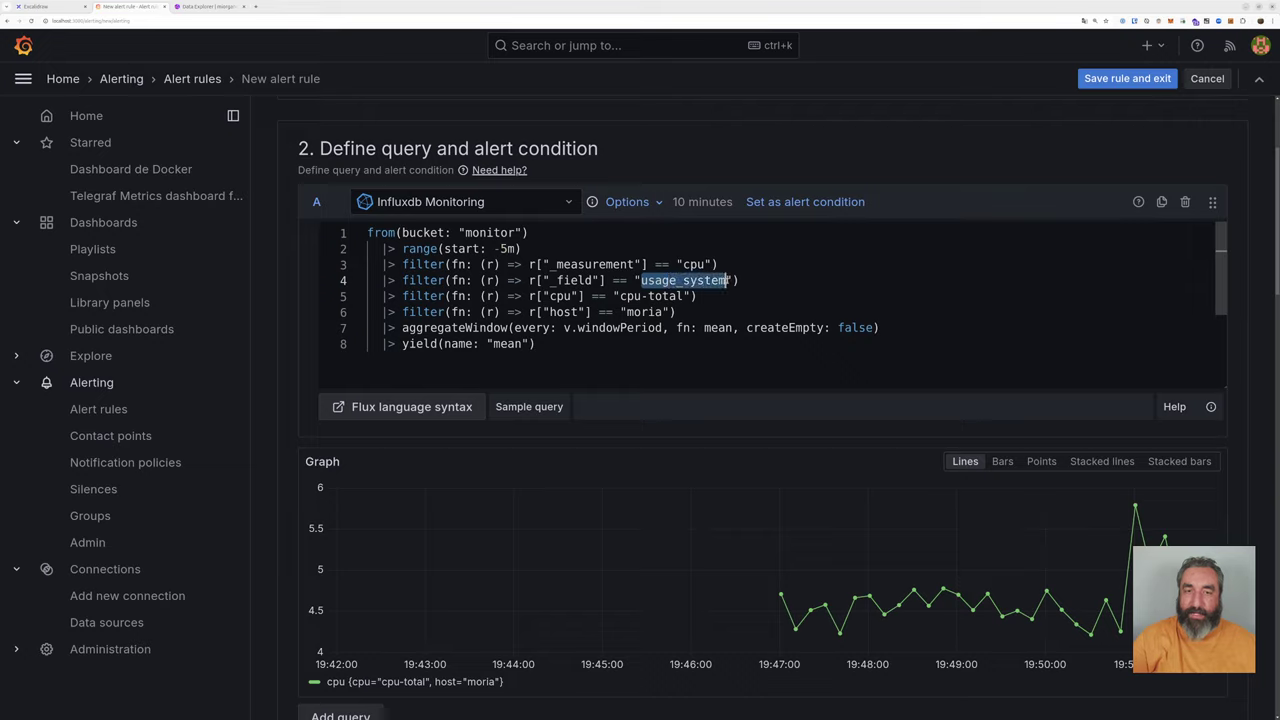
pyautogui.click(207, 7)
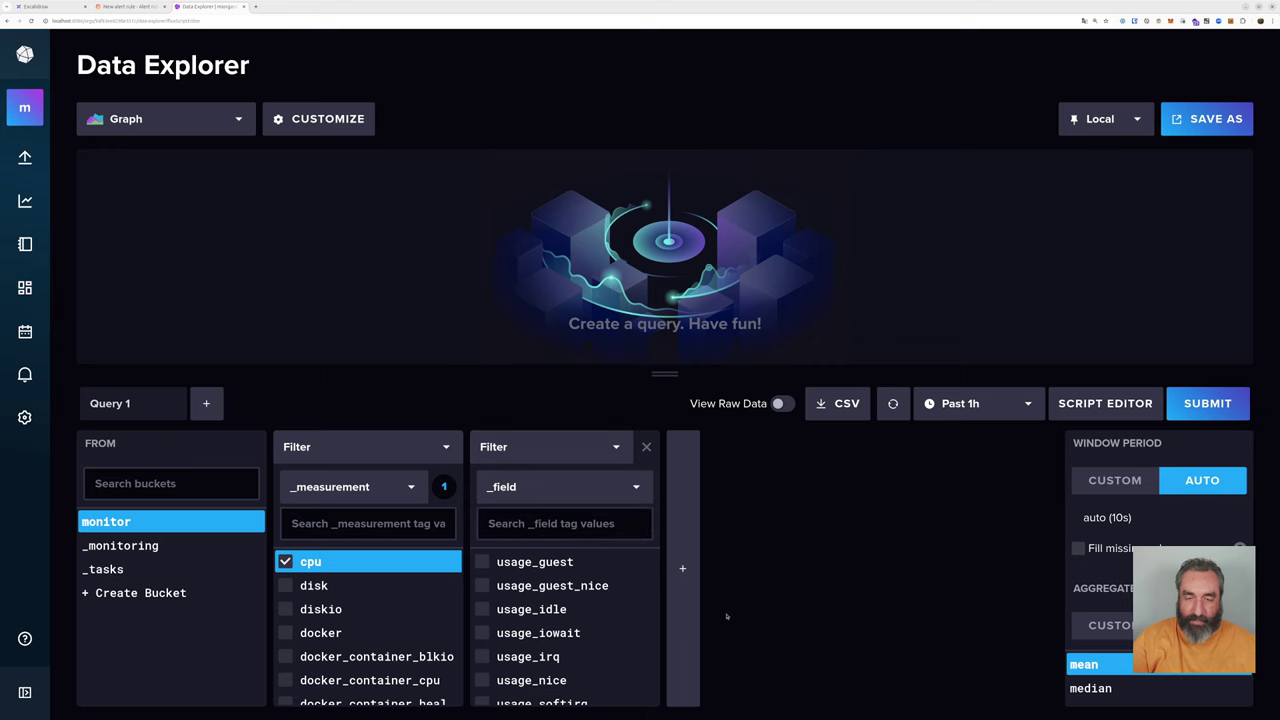
pyautogui.hotkey('ctrl', '-')
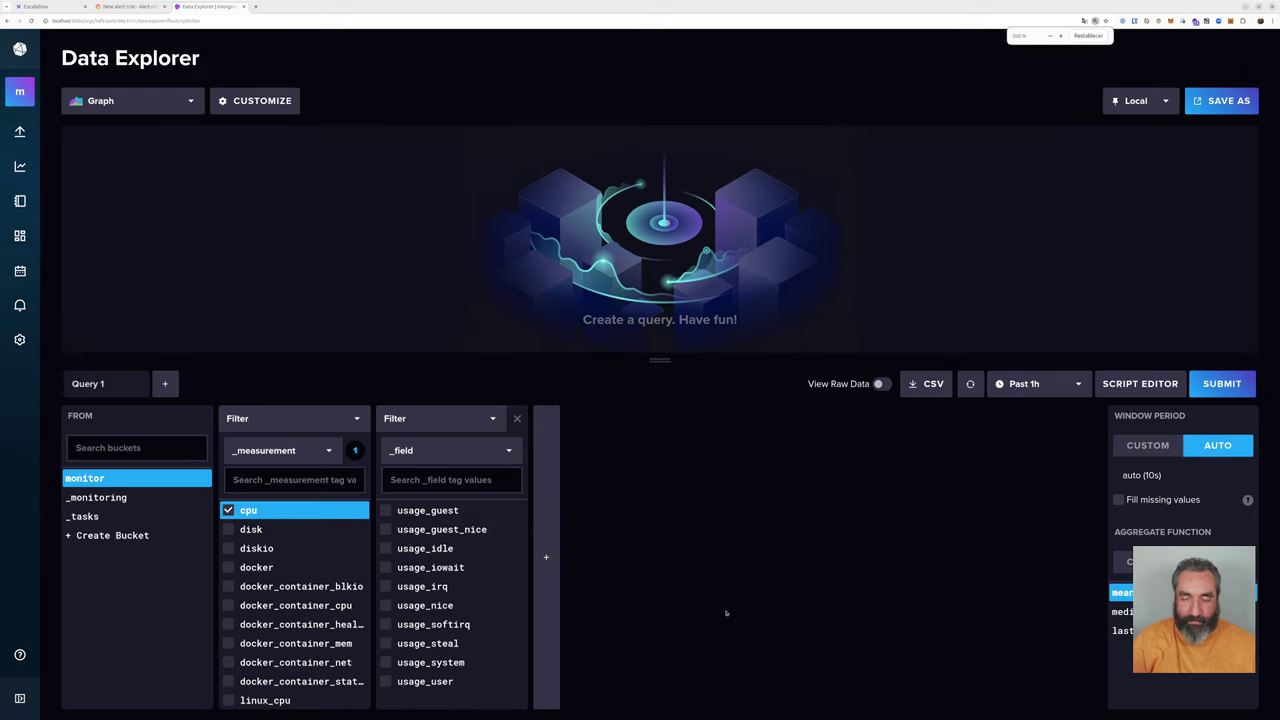
pyautogui.click(430, 662)
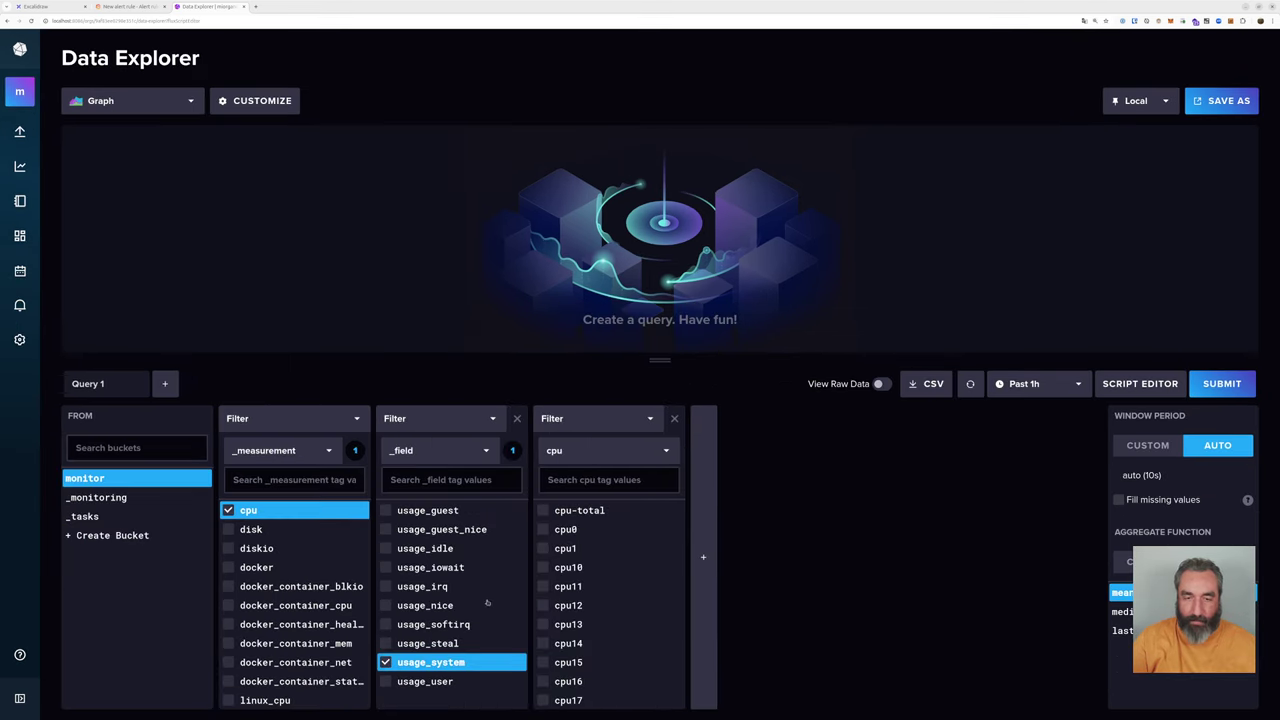
# Step: Check cpu-total and host moria, then submit to graph the CPU usage
pyautogui.click(133, 7)
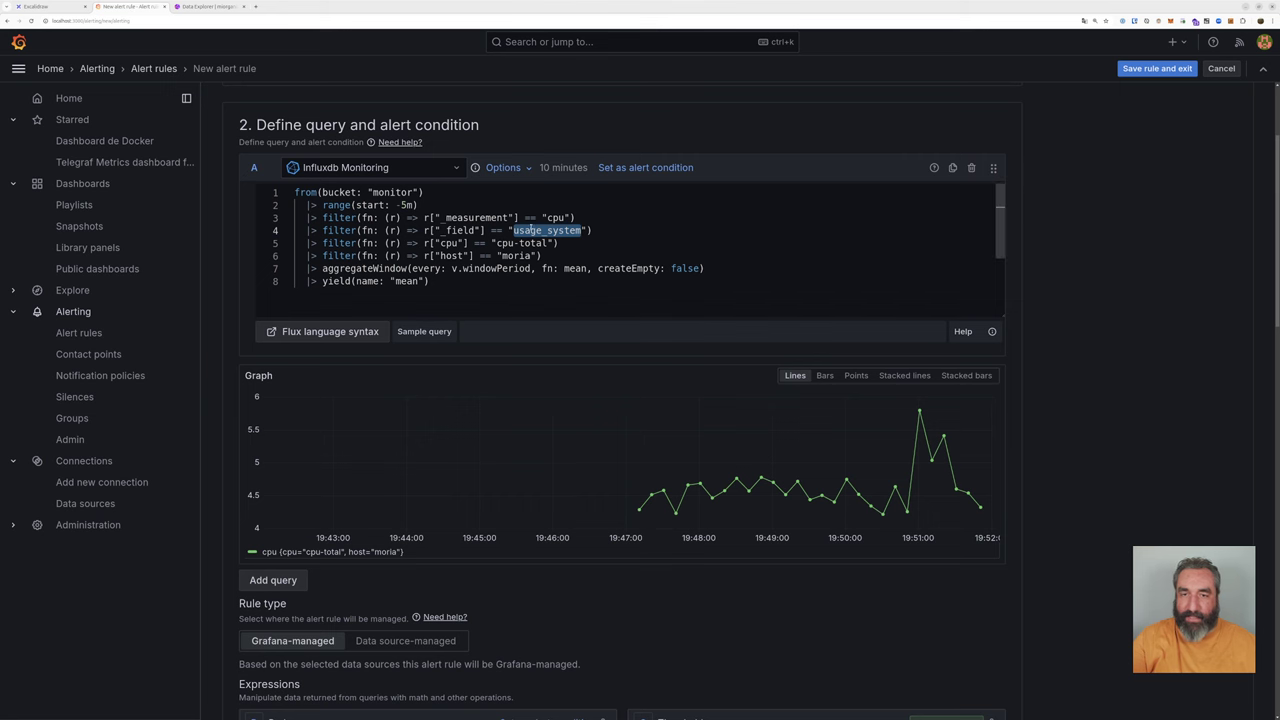
pyautogui.moveTo(497, 243); pyautogui.dragTo(549, 243)
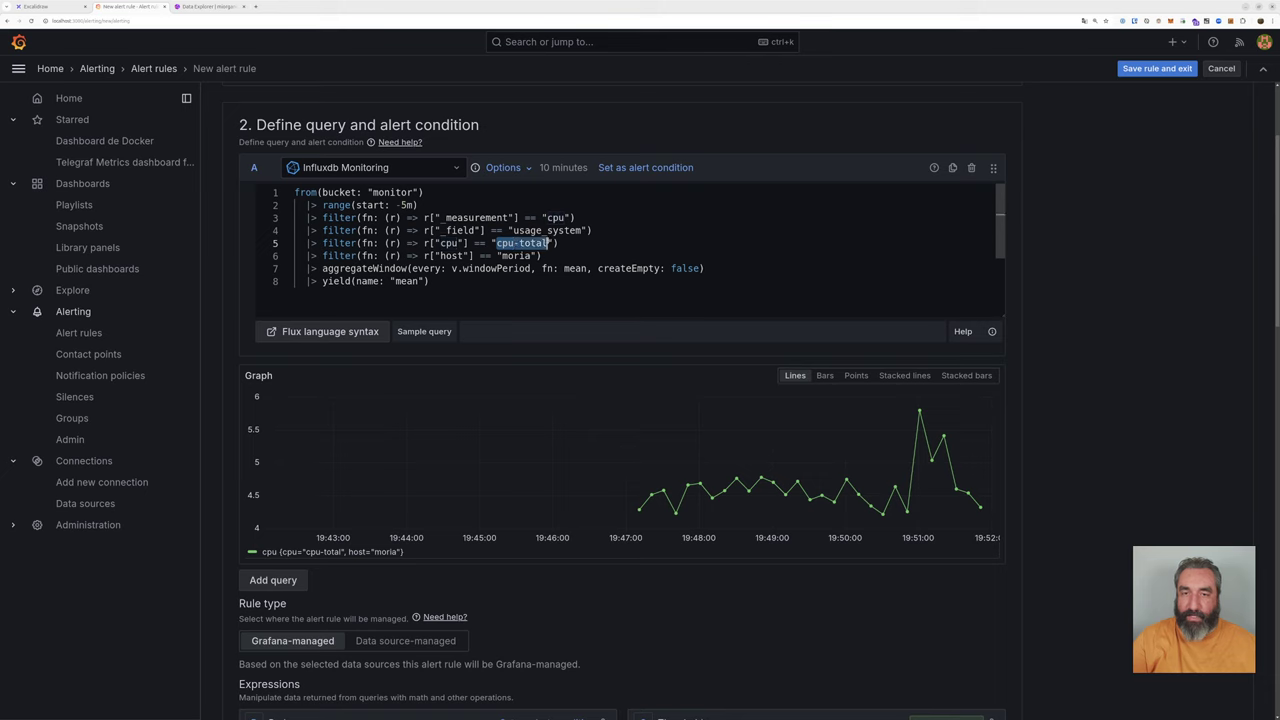
pyautogui.click(205, 7)
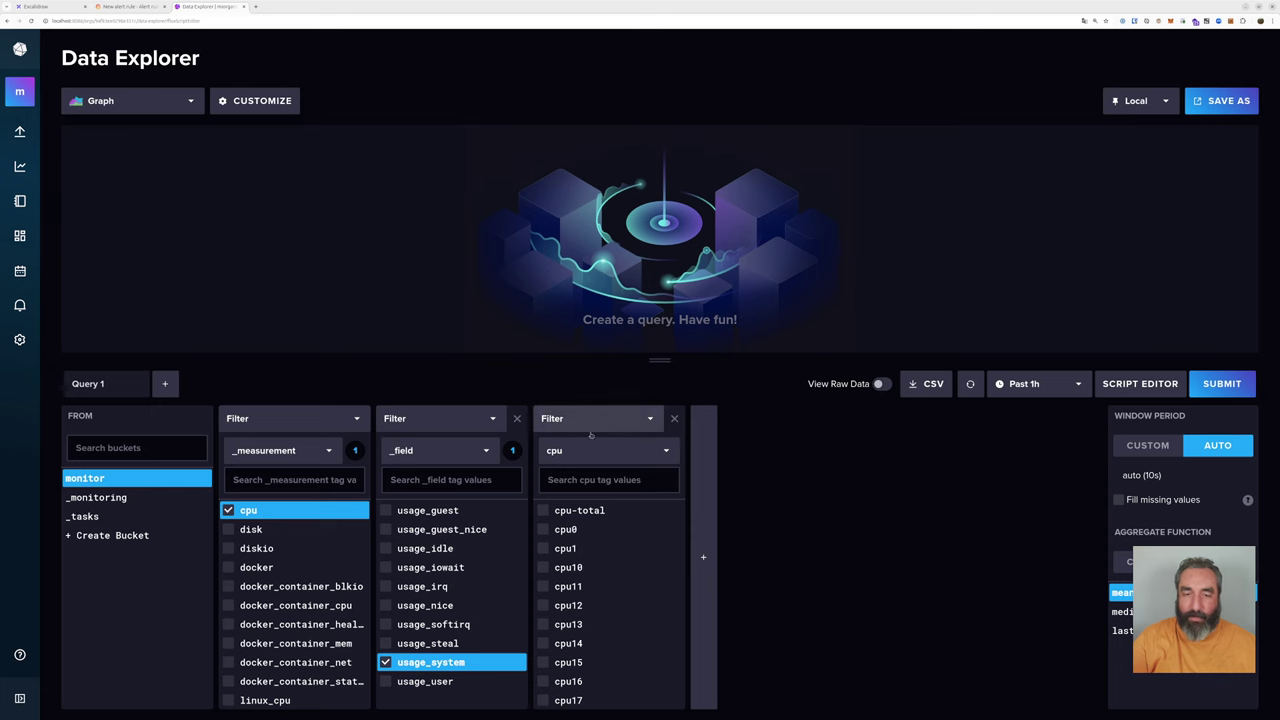
pyautogui.click(546, 511)
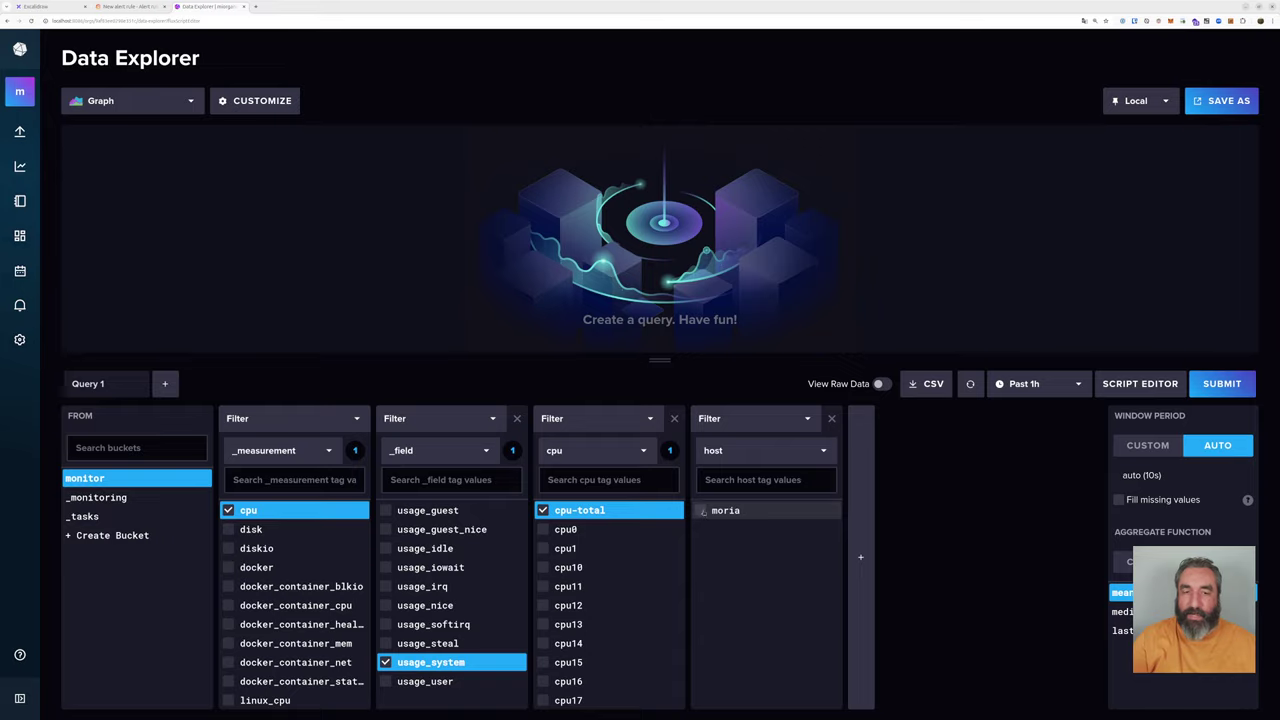
pyautogui.click(703, 511)
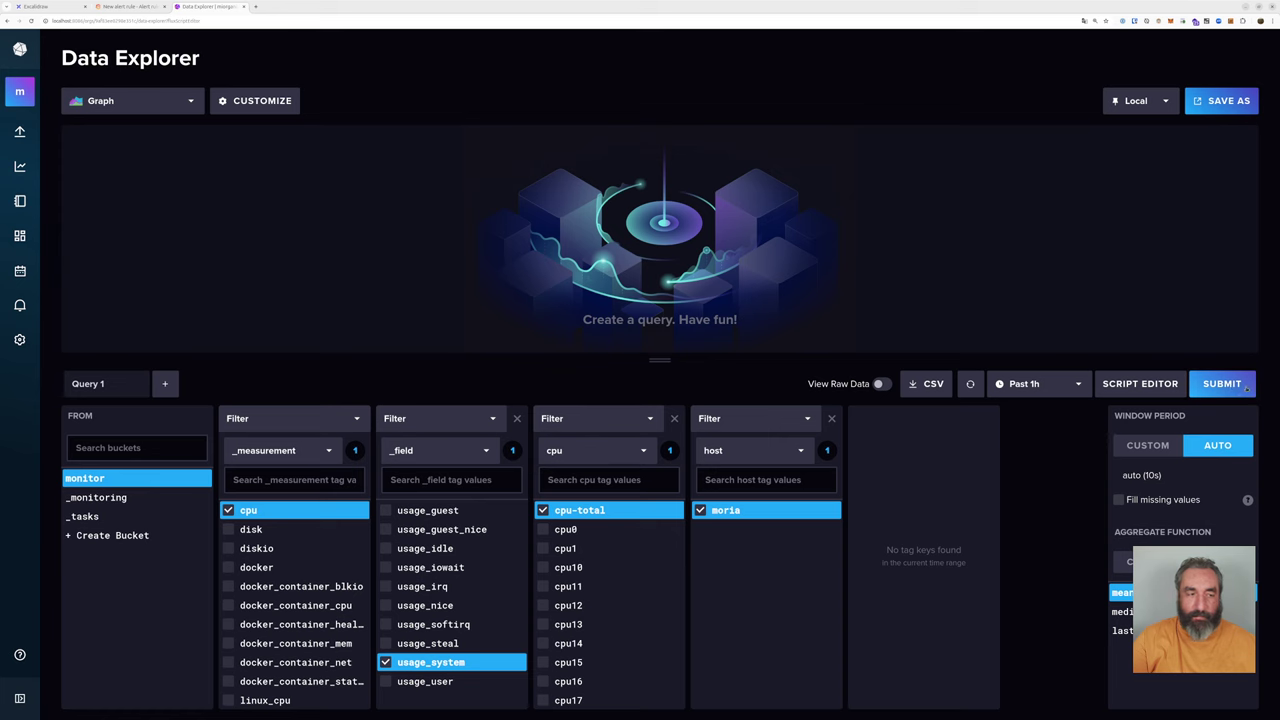
pyautogui.click(1224, 387)
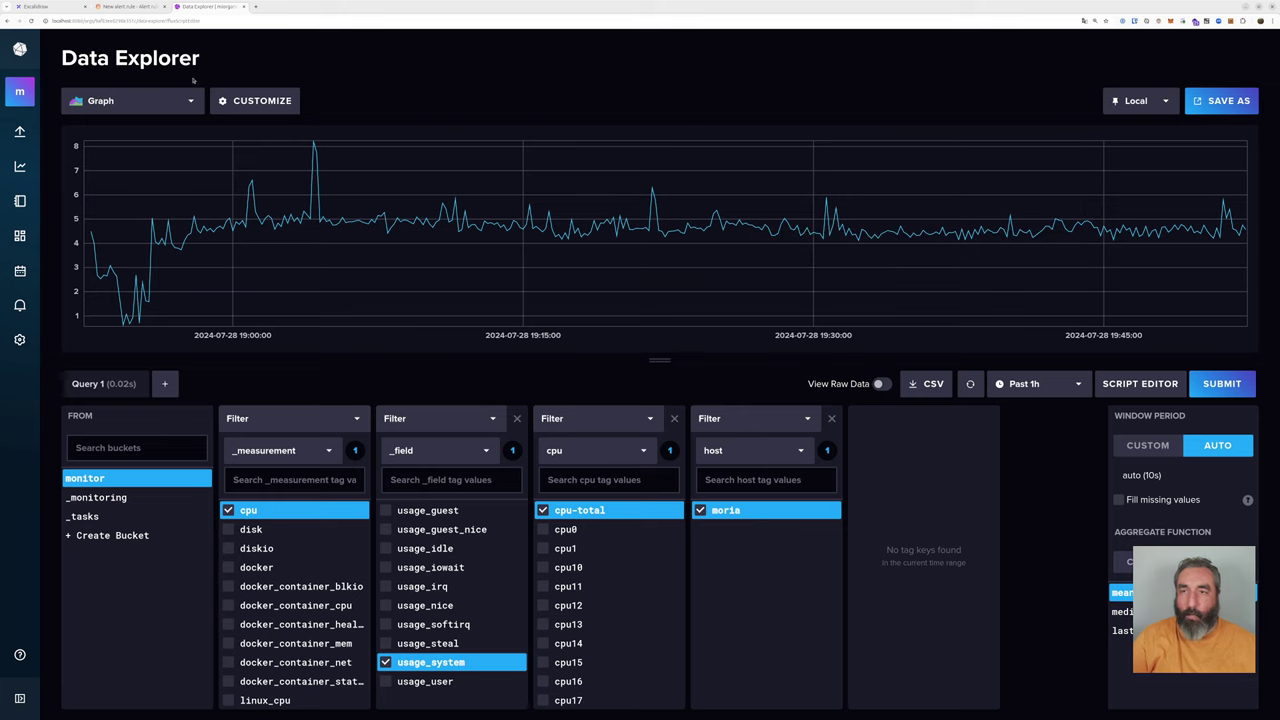
pyautogui.click(118, 7)
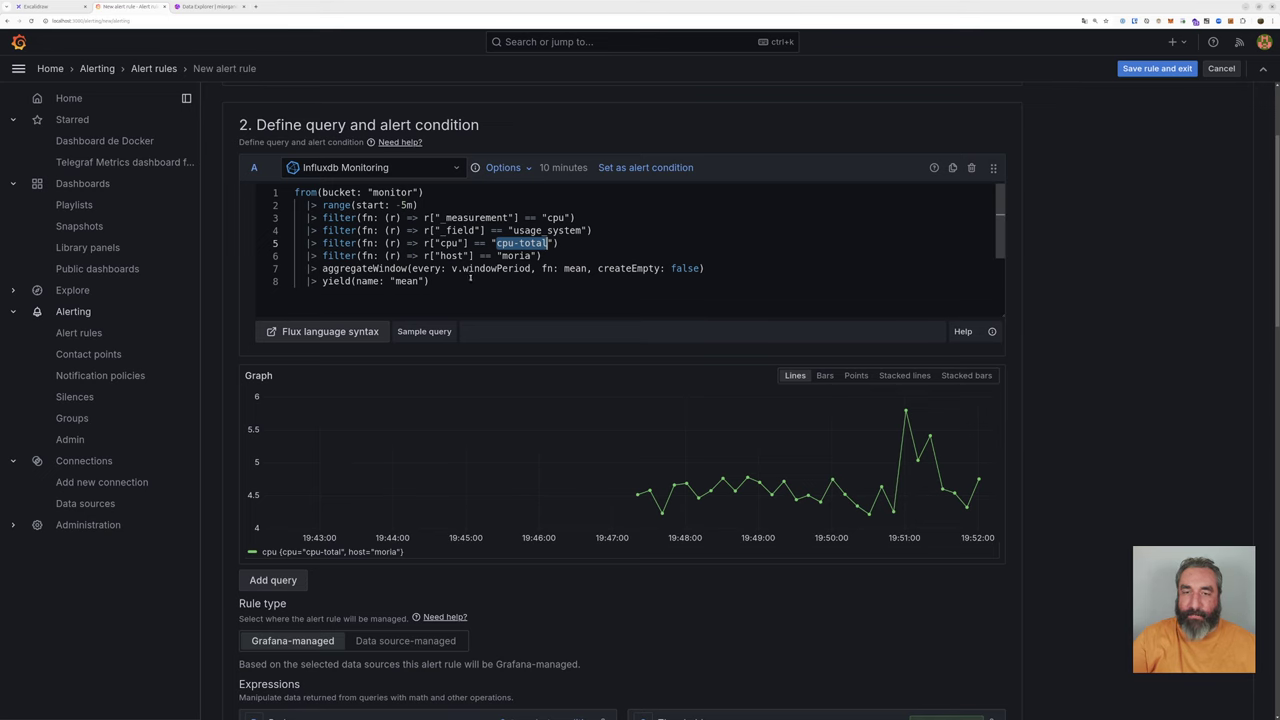
# Step: Select and review the whole Flux query in the alert rule
pyautogui.moveTo(455, 281); pyautogui.dragTo(277, 190)
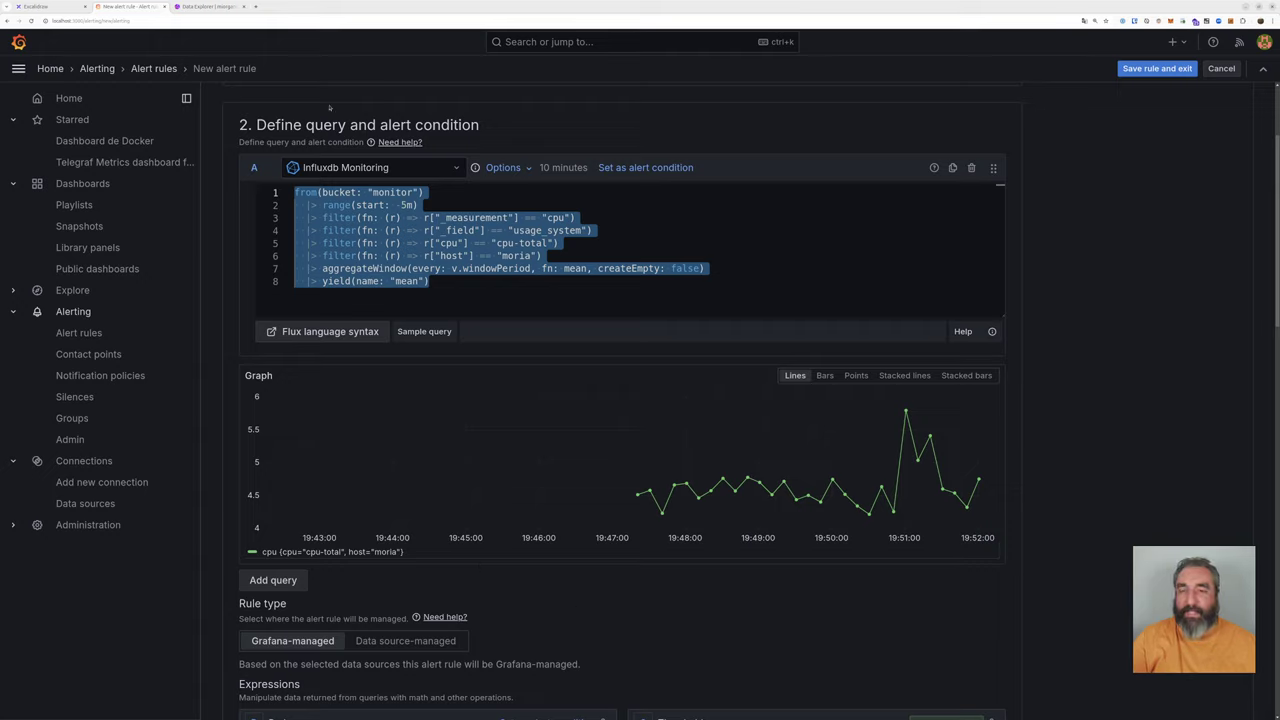
pyautogui.moveTo(338, 126); pyautogui.dragTo(486, 128)
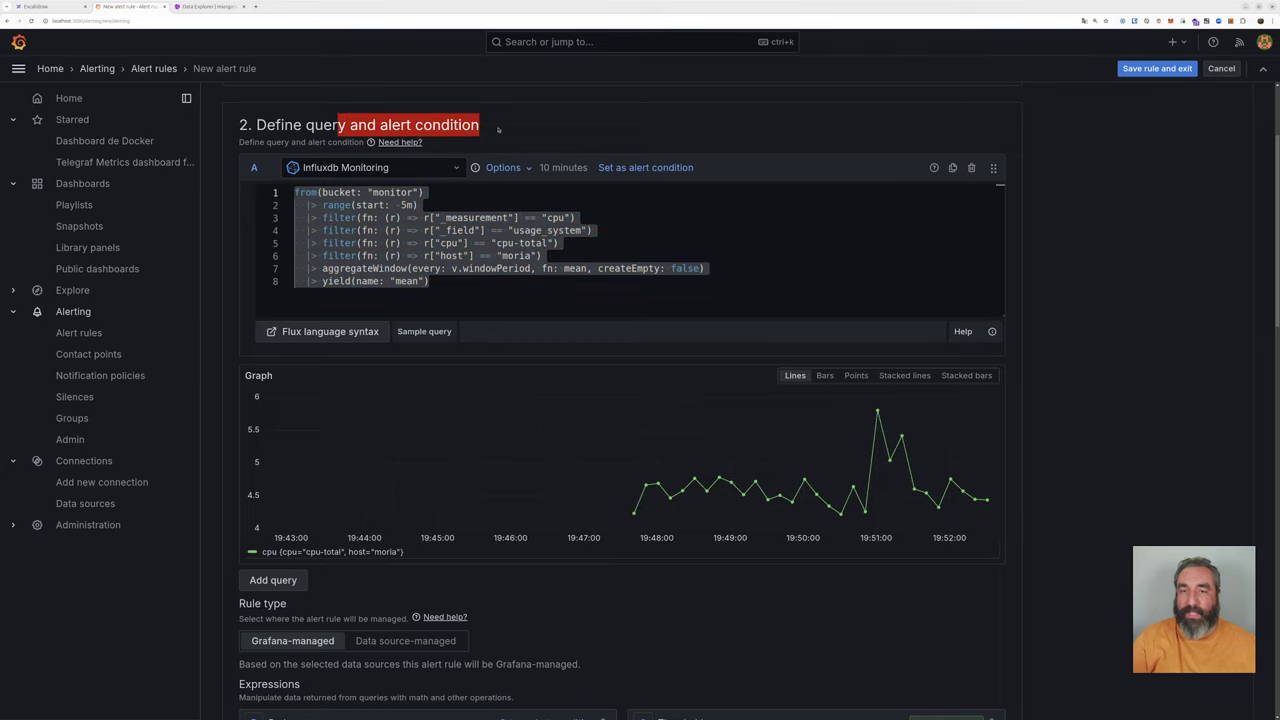
pyautogui.click(496, 128)
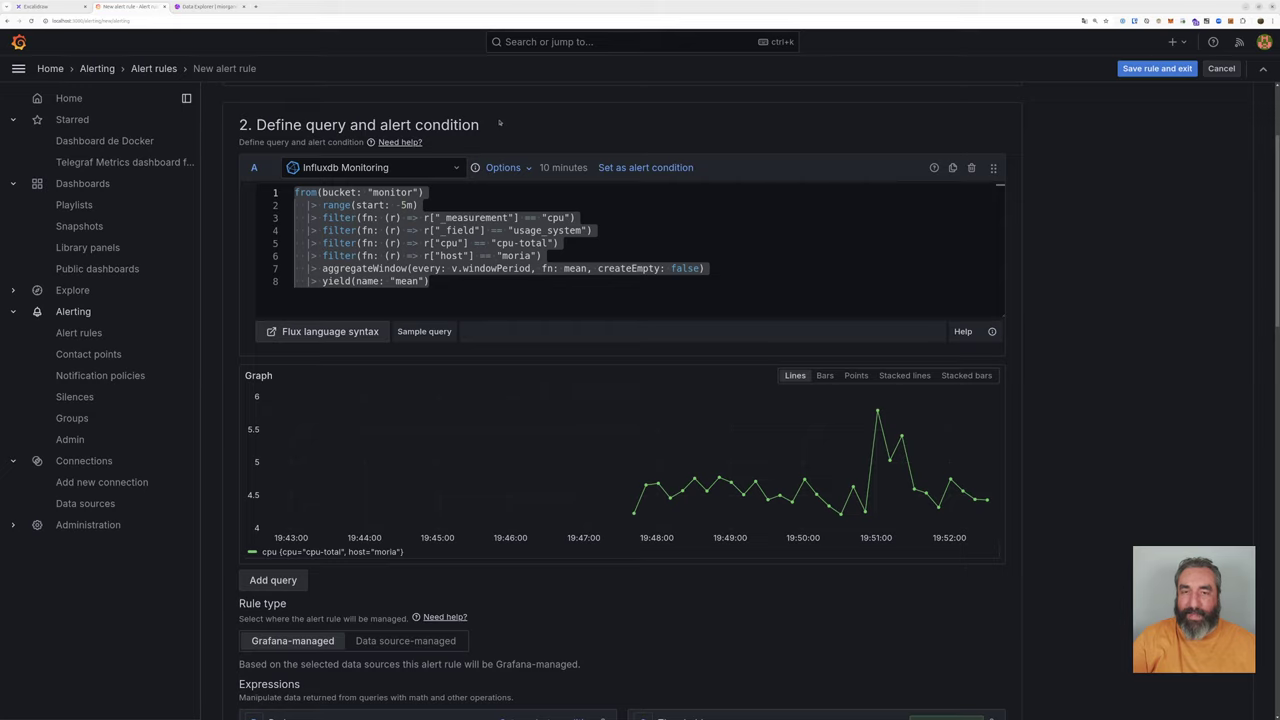
pyautogui.scroll(-1, 498, 122)
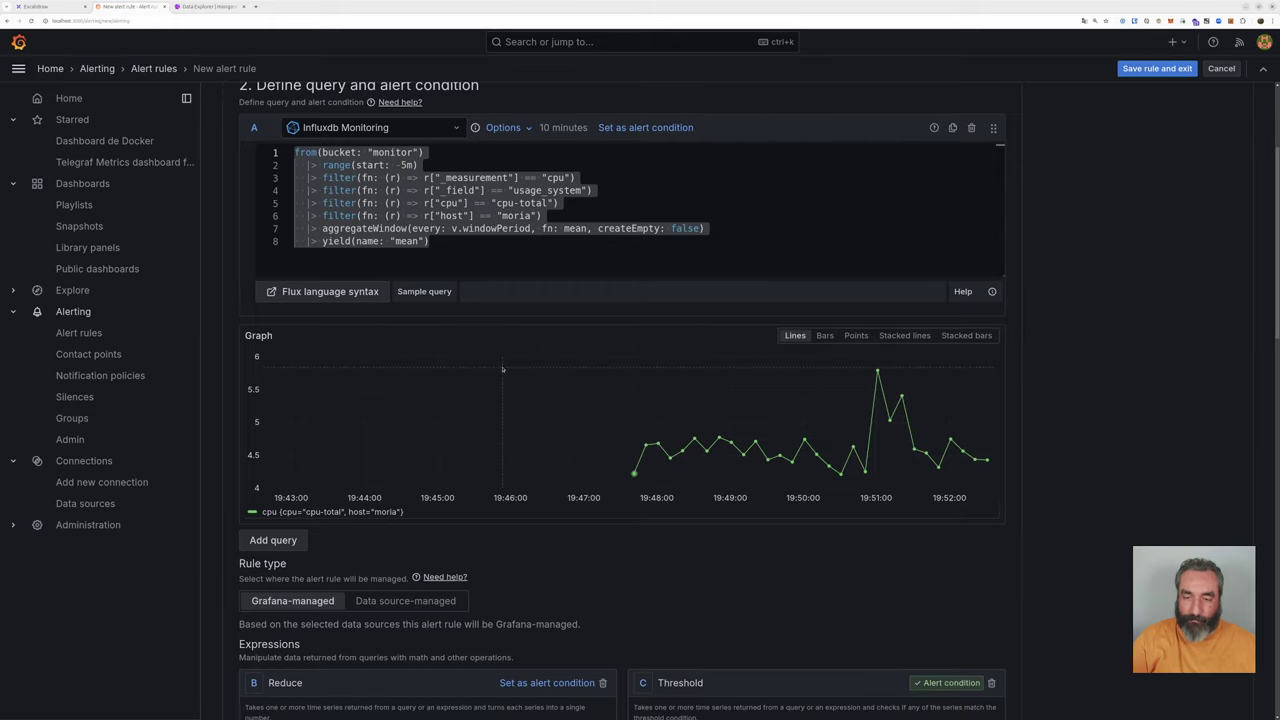
pyautogui.scroll(-10, 502, 369)
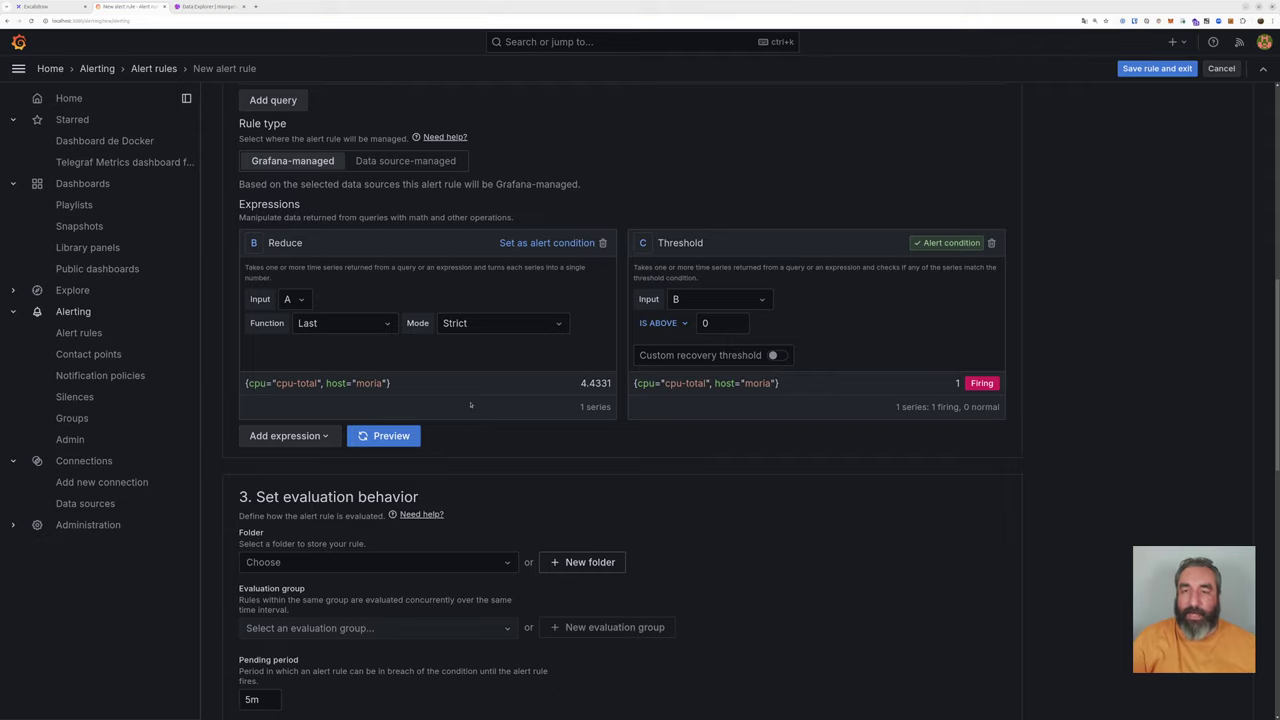
pyautogui.scroll(5, 471, 404)
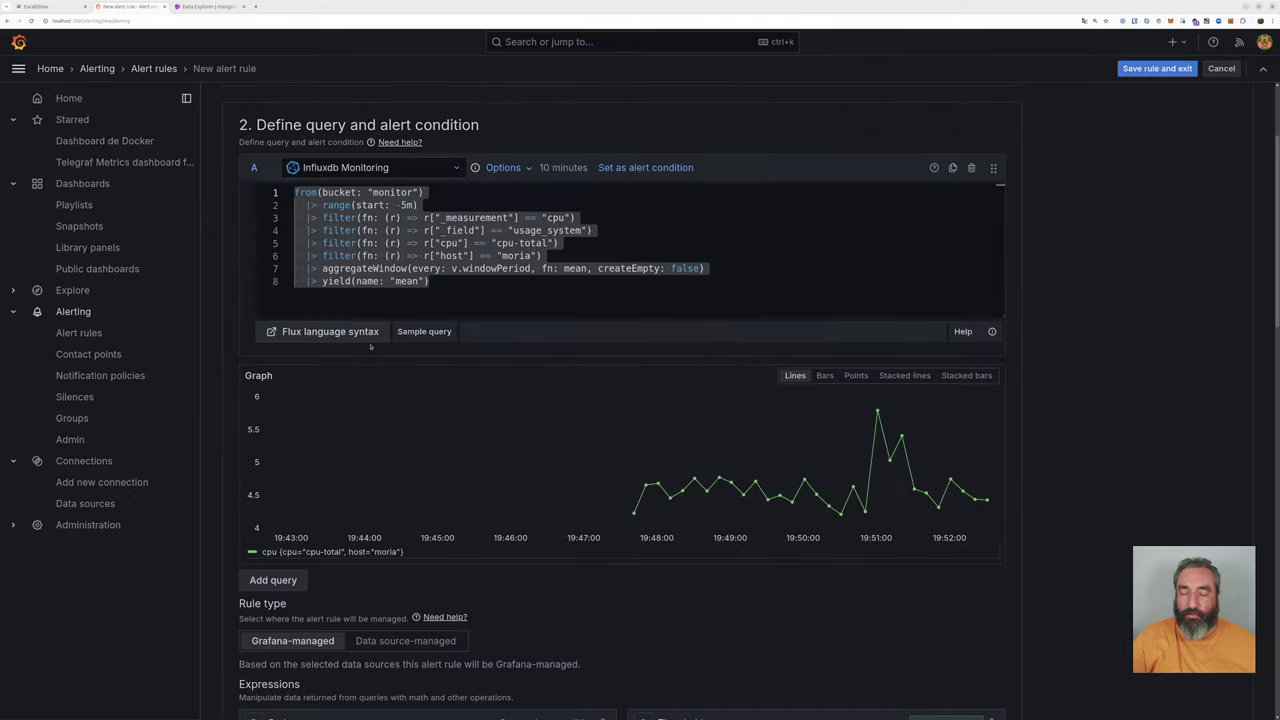
pyautogui.moveTo(466, 281); pyautogui.dragTo(285, 183)
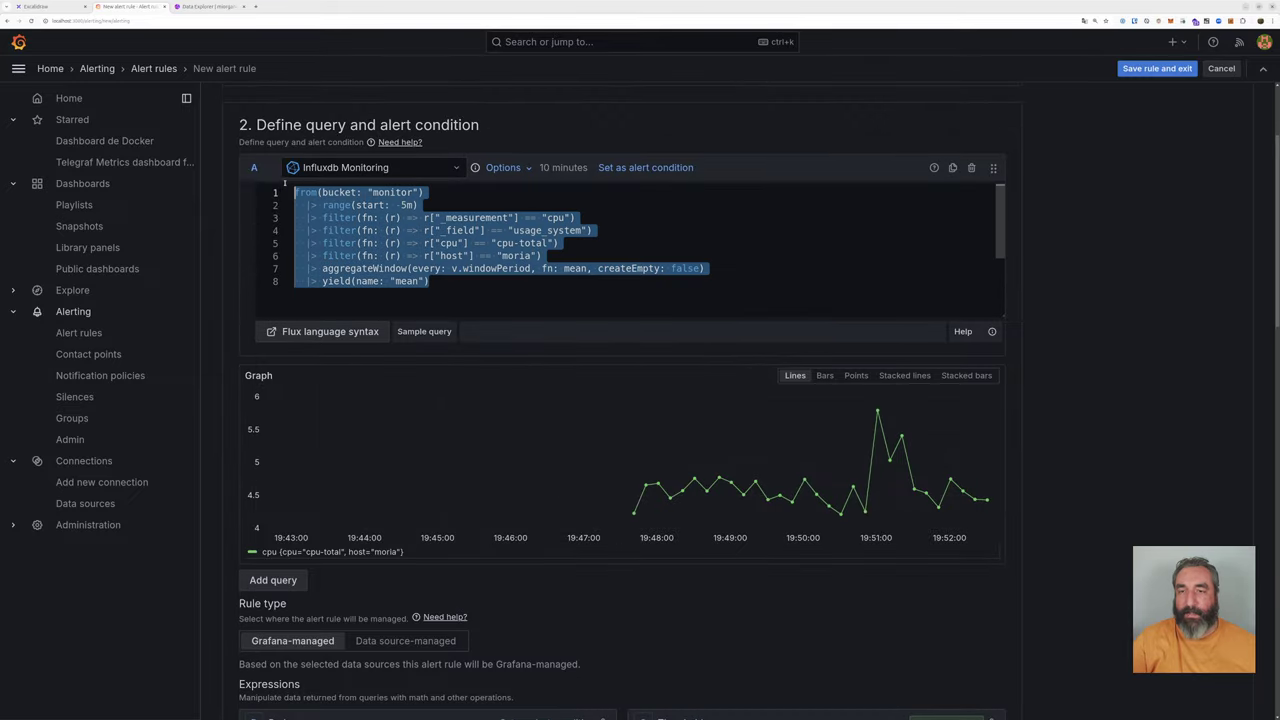
pyautogui.click(497, 276)
# Step: Check the yield, range, cpu and cpu-total lines, and the preview's last value 4.32024
pyautogui.moveTo(449, 281); pyautogui.dragTo(320, 282)
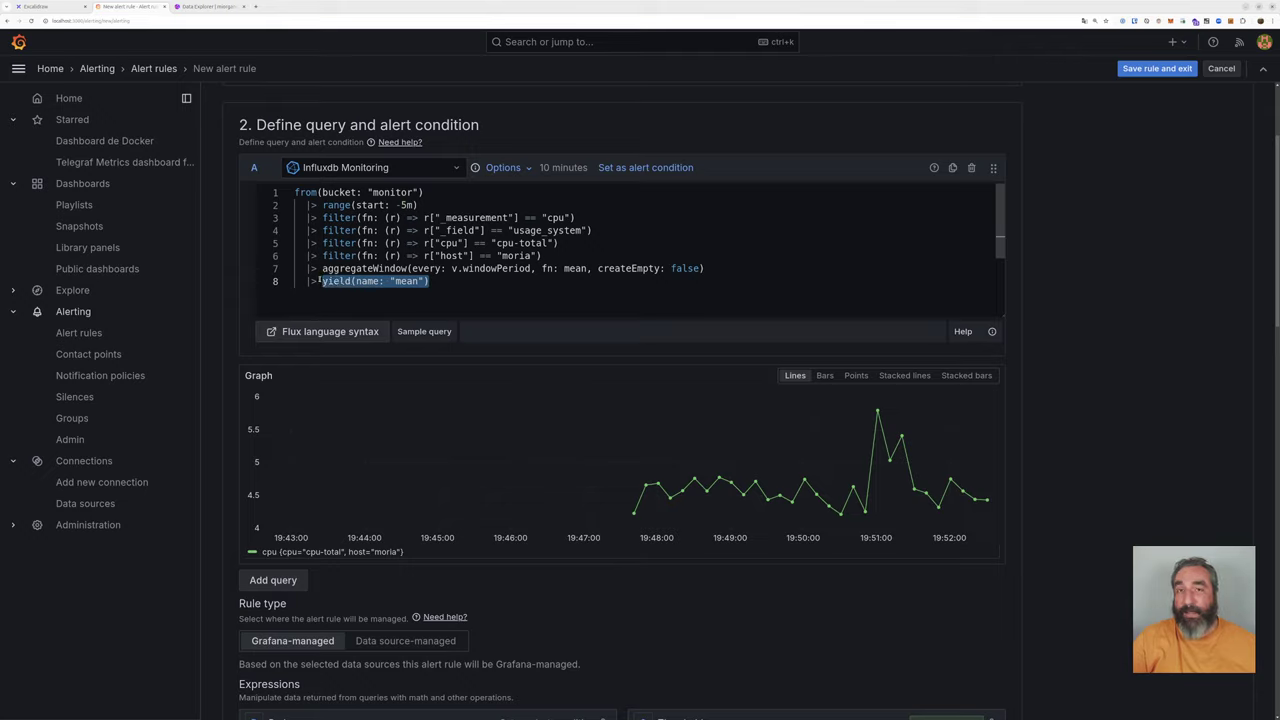
pyautogui.moveTo(322, 205); pyautogui.dragTo(428, 204)
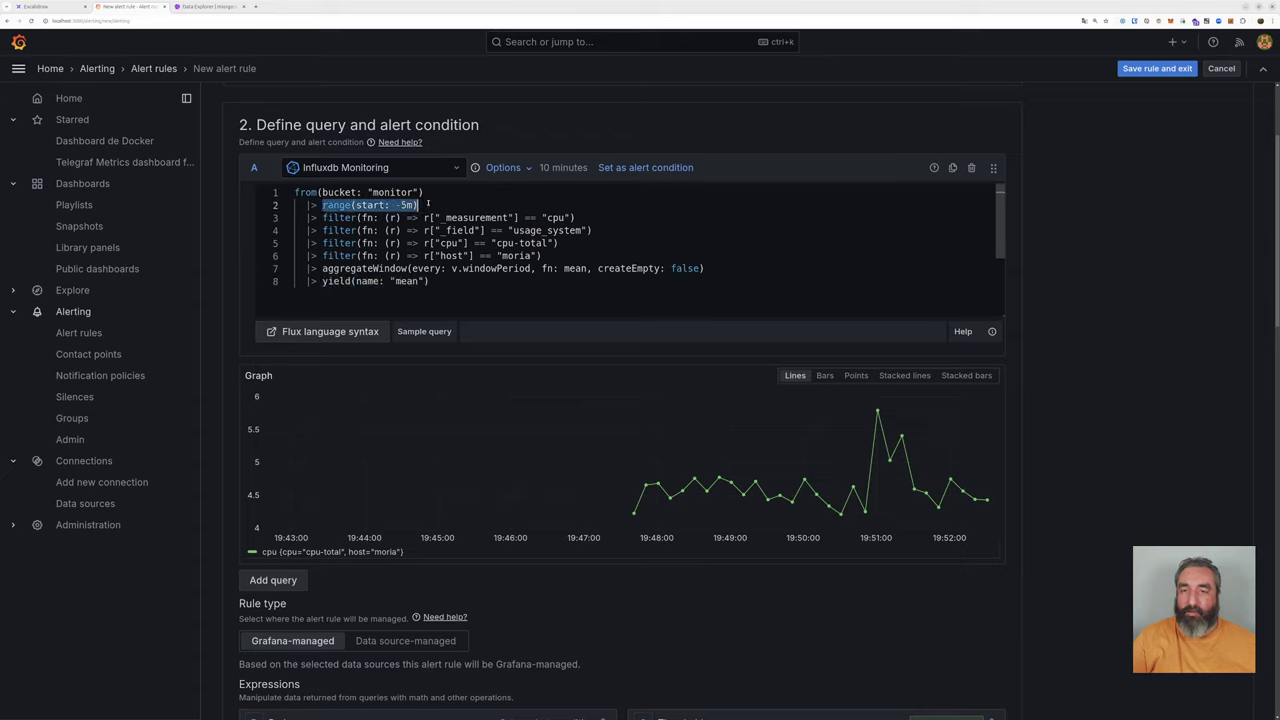
pyautogui.moveTo(540, 217); pyautogui.dragTo(576, 217)
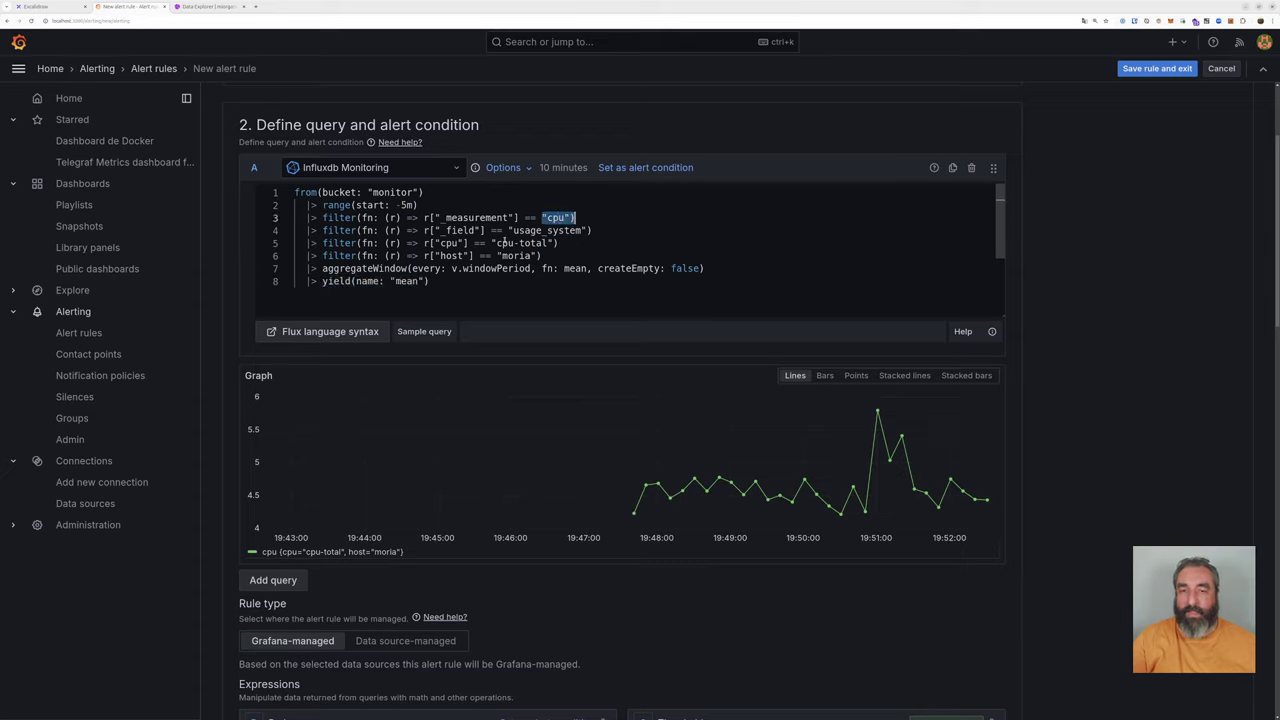
pyautogui.moveTo(496, 243); pyautogui.dragTo(537, 256)
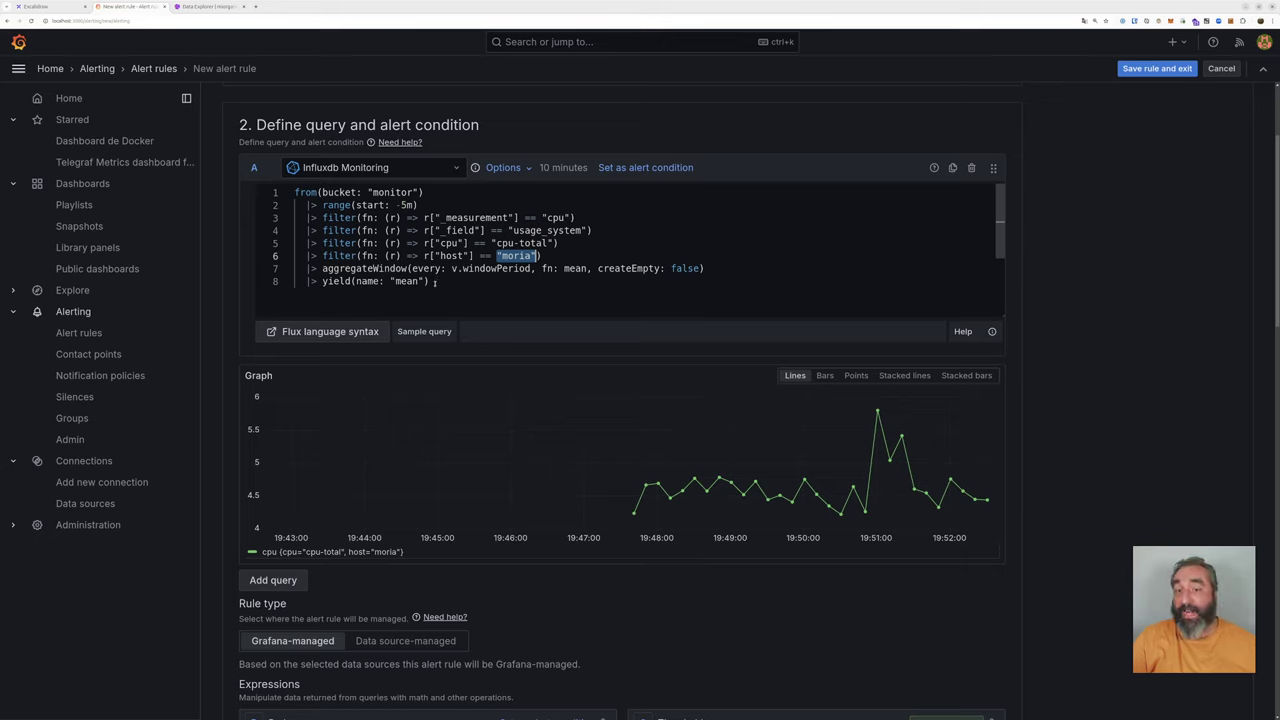
pyautogui.scroll(-2, 435, 283)
pyautogui.scroll(3, 835, 384)
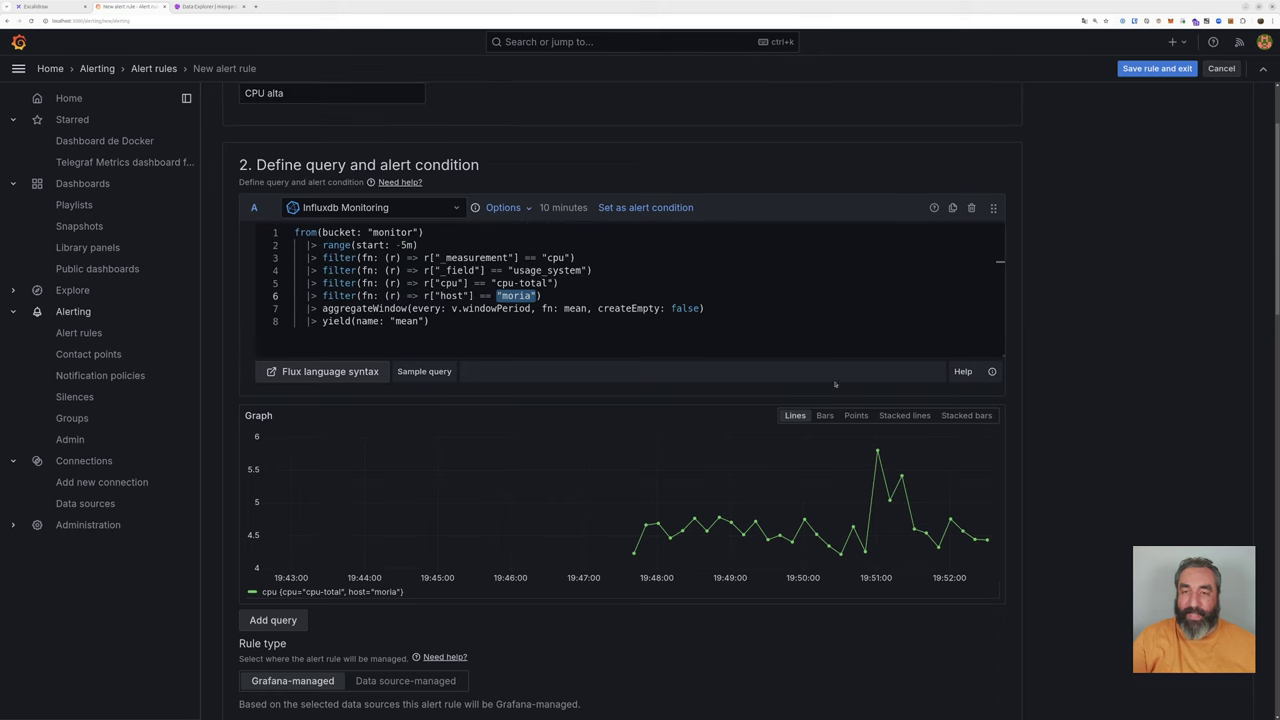
pyautogui.scroll(-6, 835, 384)
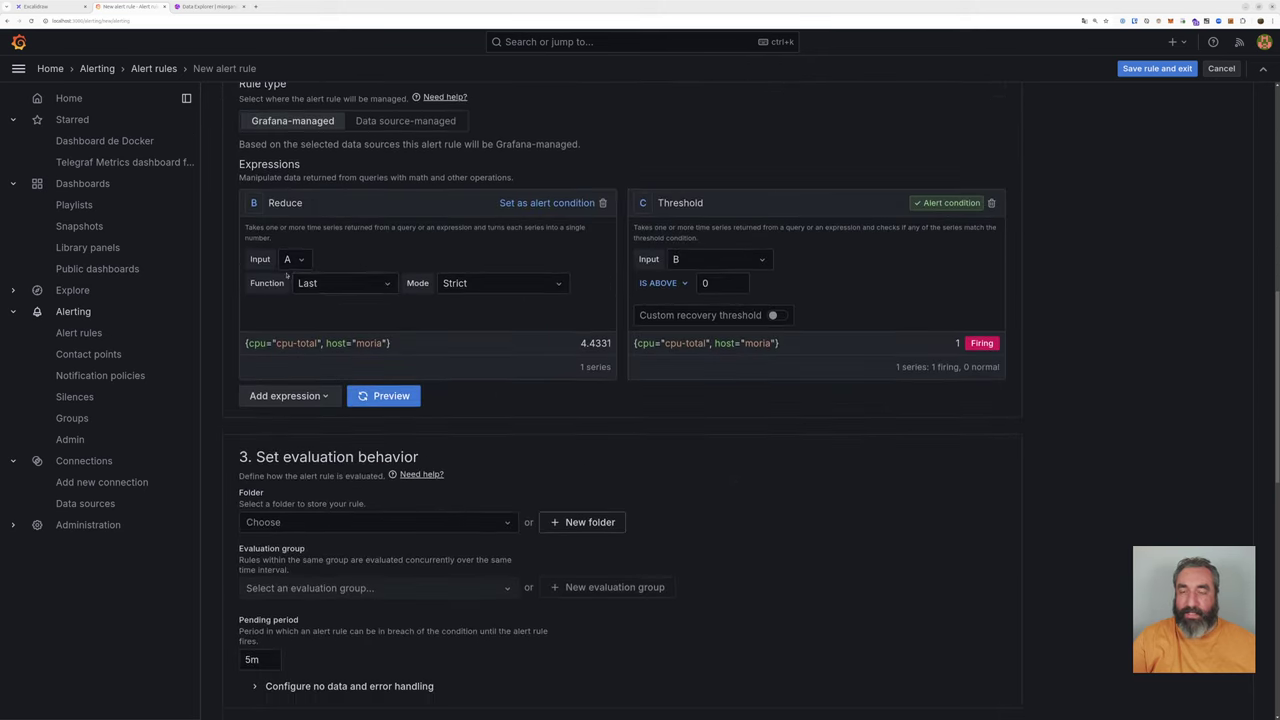
pyautogui.scroll(6, 287, 276)
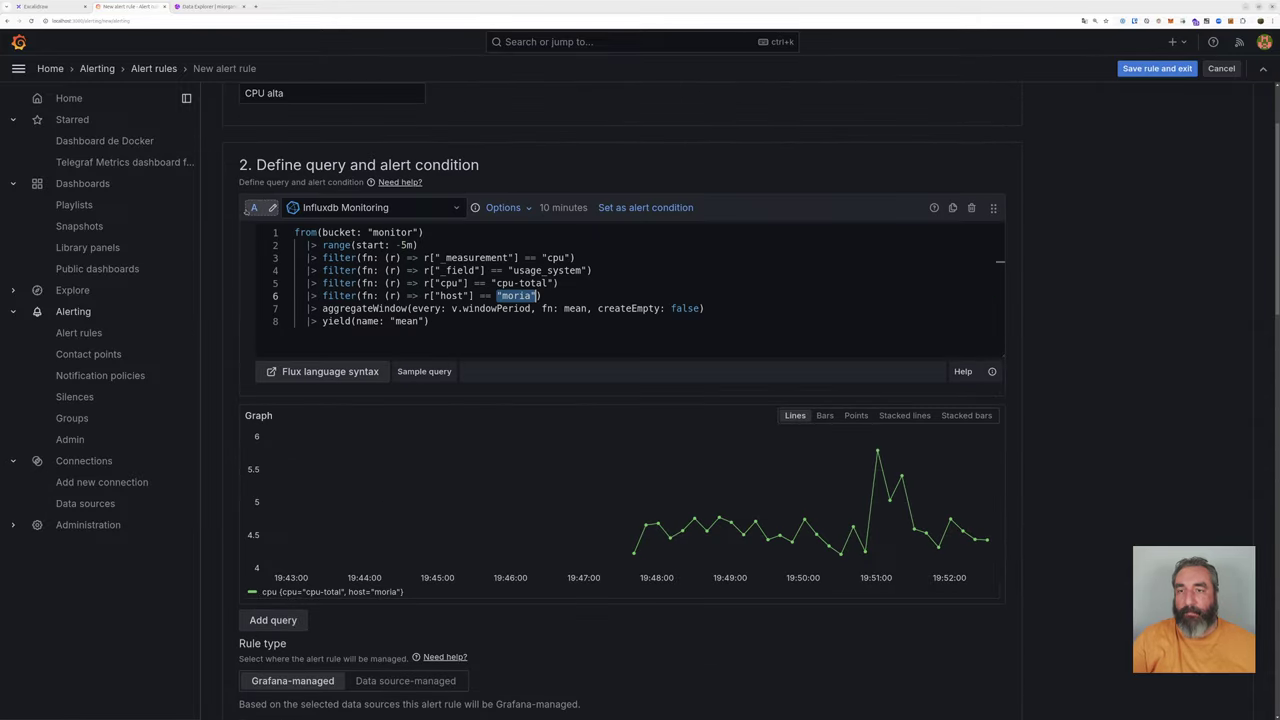
pyautogui.moveTo(262, 207)
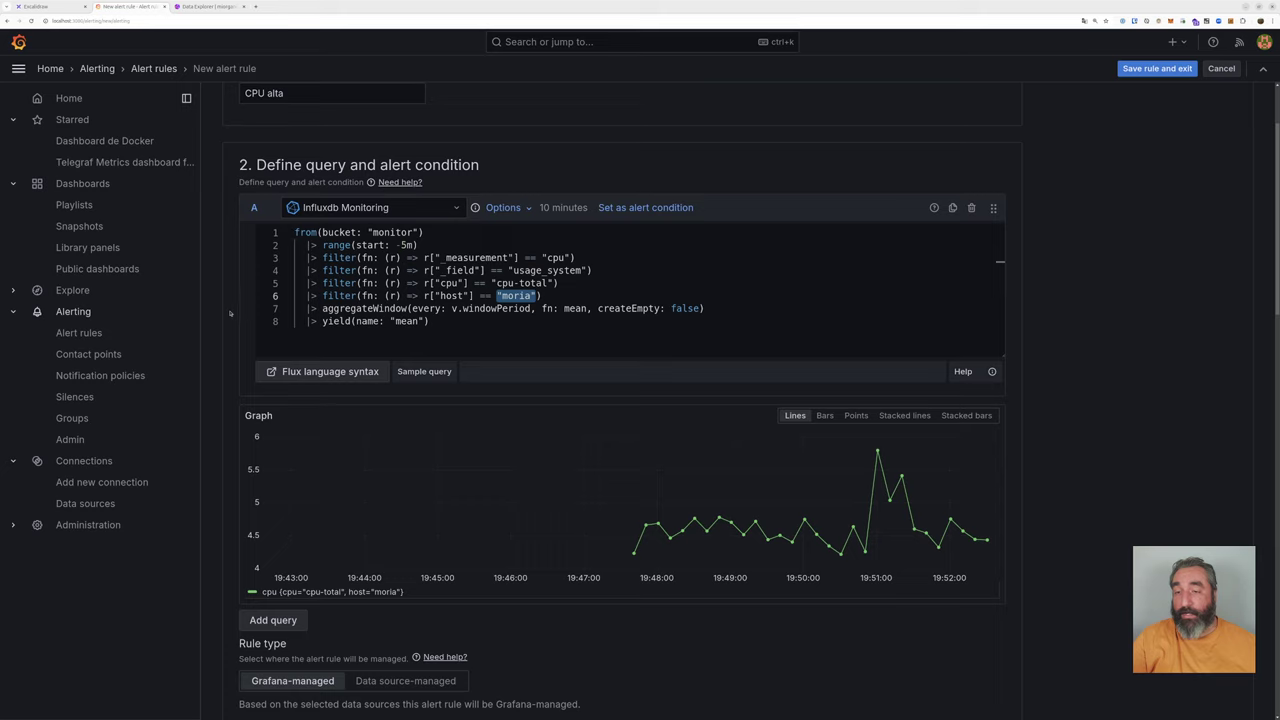
pyautogui.scroll(-5, 232, 312)
pyautogui.scroll(-2, 232, 312)
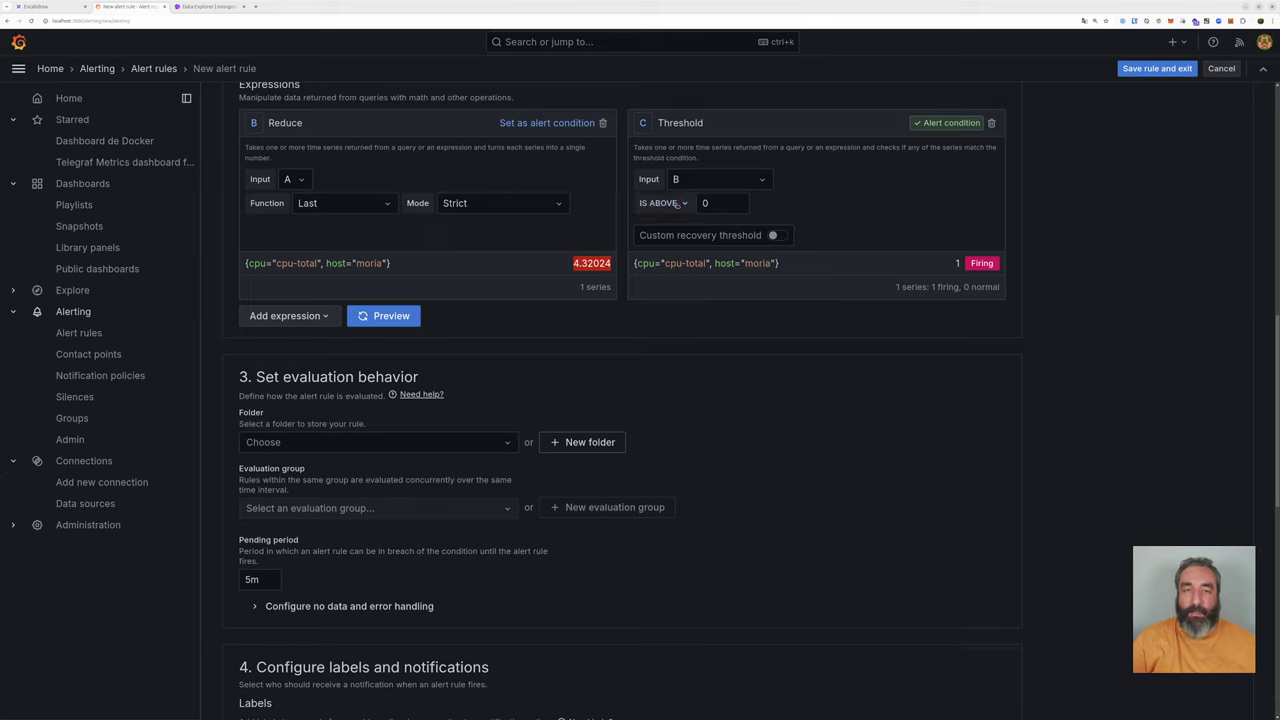
# Step: Set the threshold to fire above 4 with a custom recovery threshold below 3
pyautogui.doubleClick(702, 203)
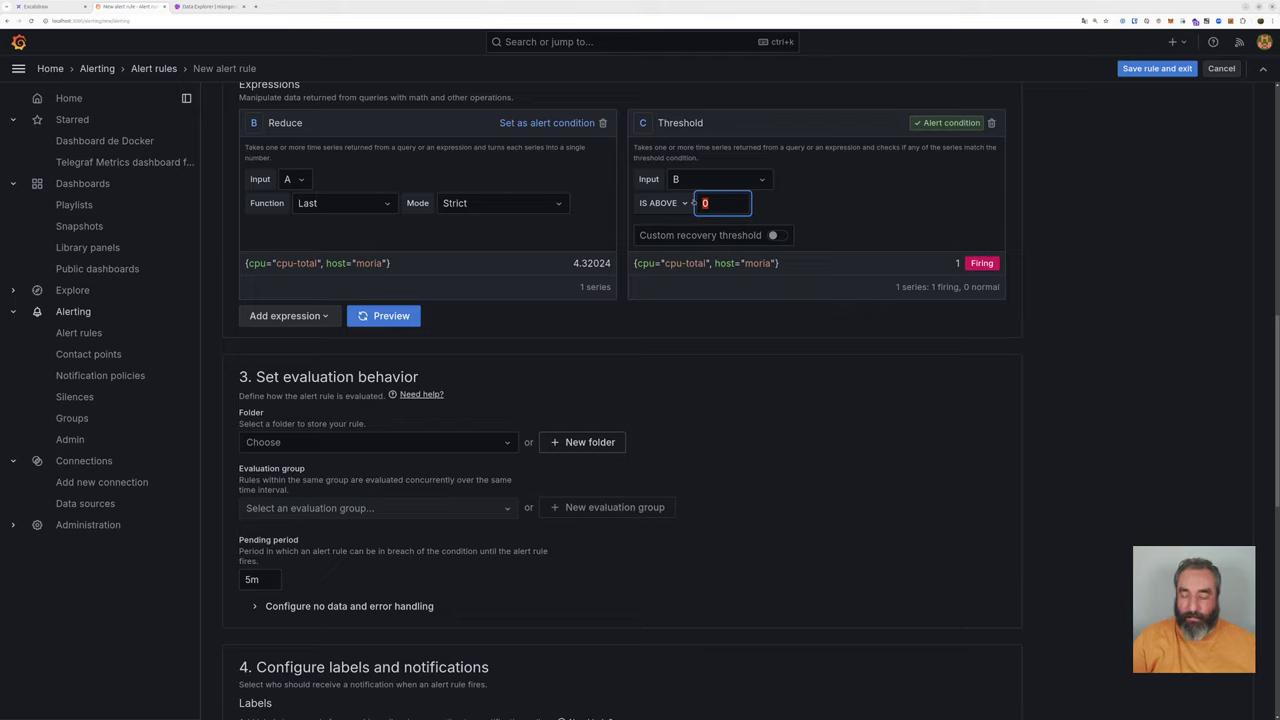
pyautogui.write('4')
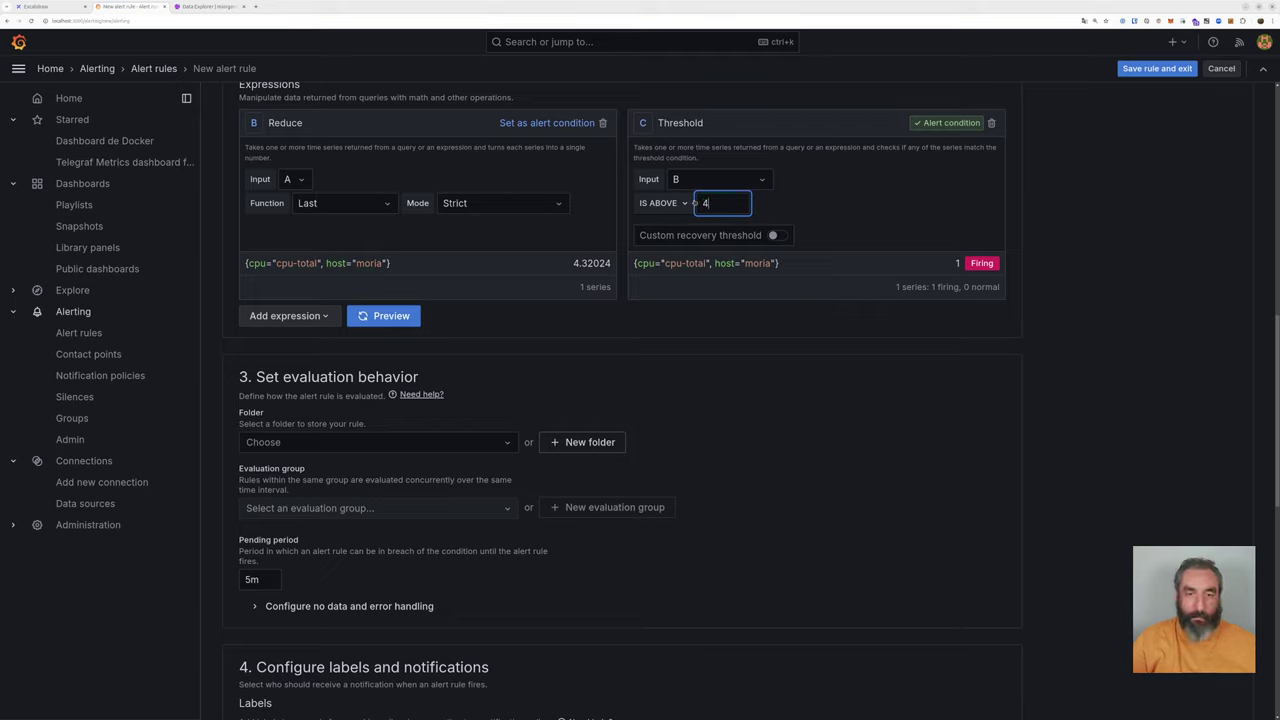
pyautogui.press('Tab')
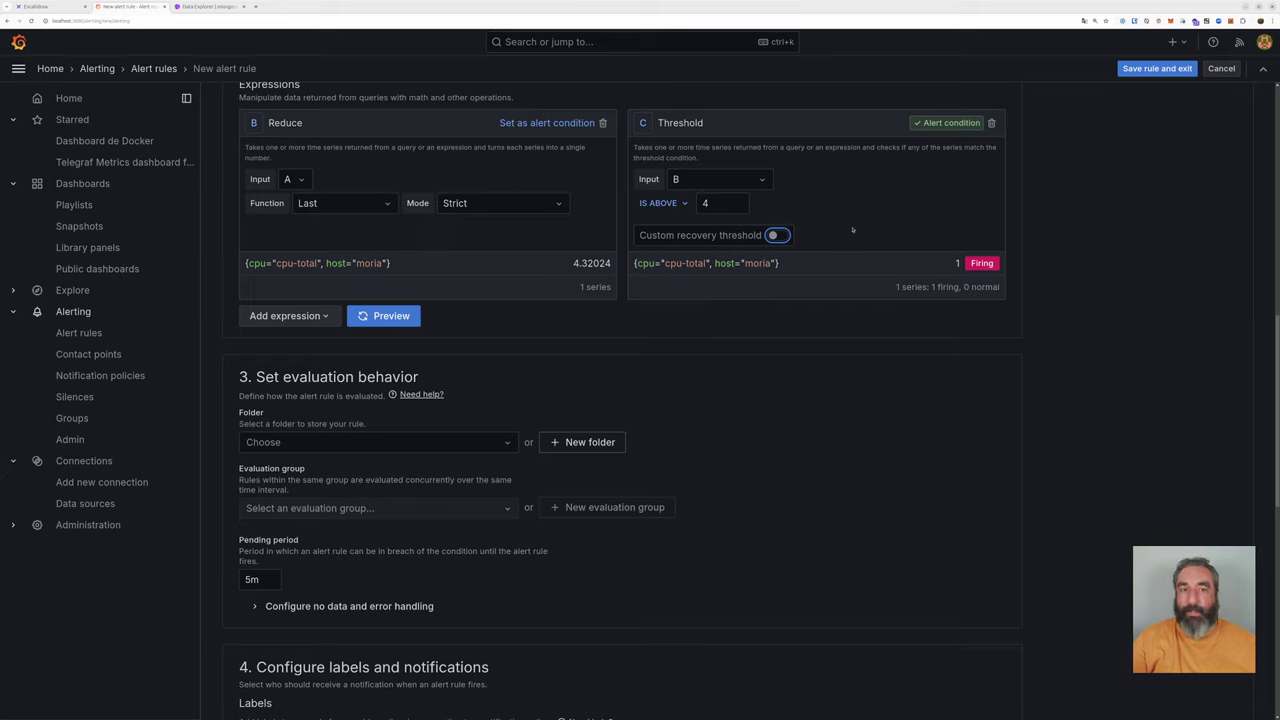
pyautogui.doubleClick(712, 204)
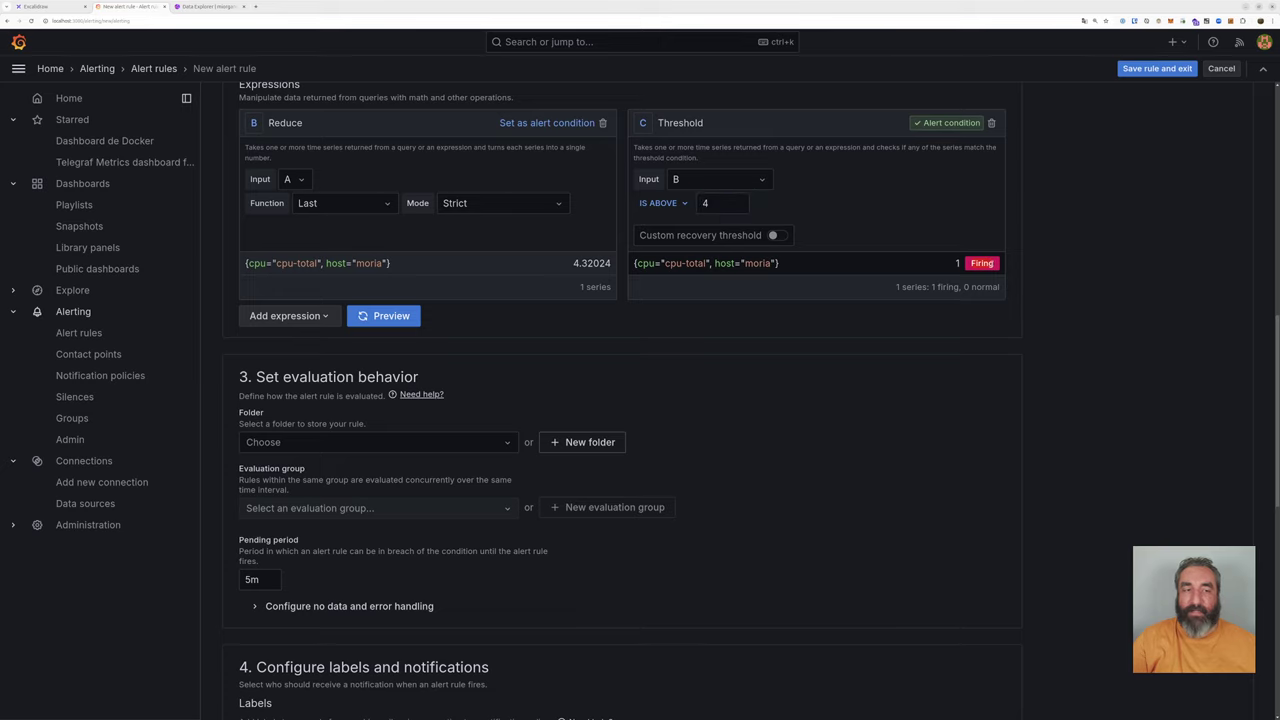
pyautogui.click(773, 235)
pyautogui.scroll(-1, 780, 200)
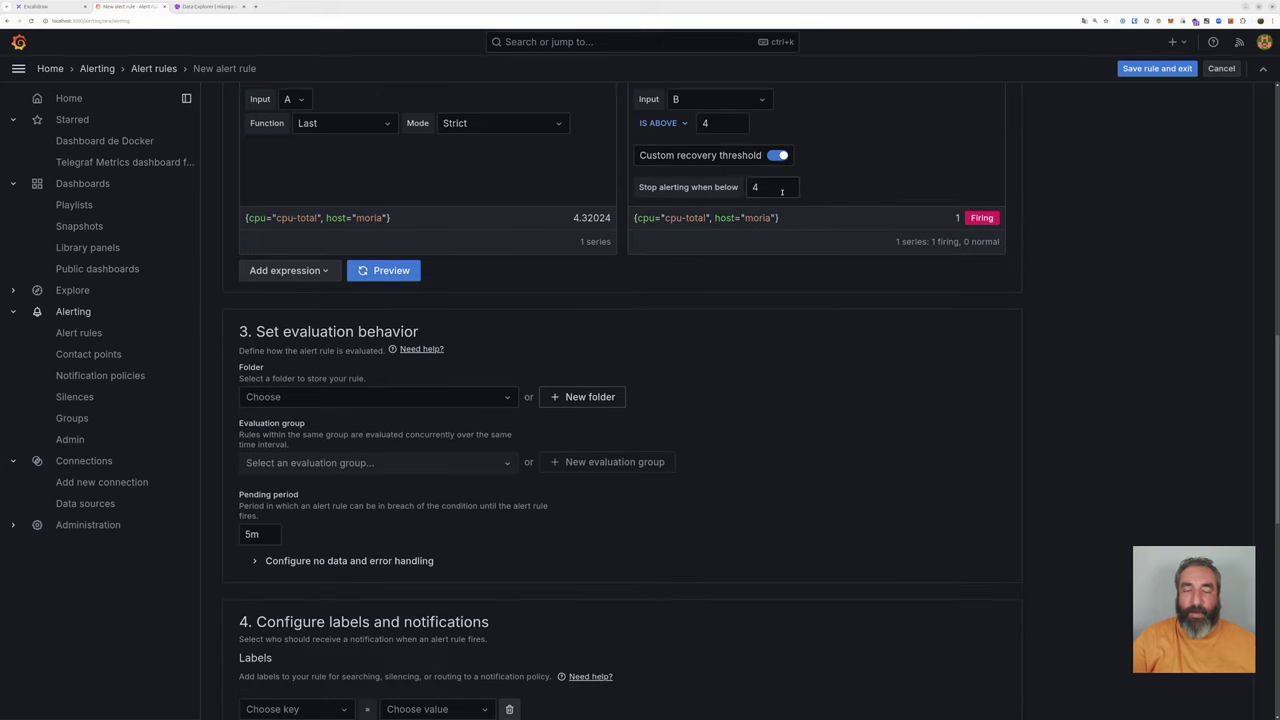
pyautogui.moveTo(782, 191); pyautogui.dragTo(747, 188)
pyautogui.write('3')
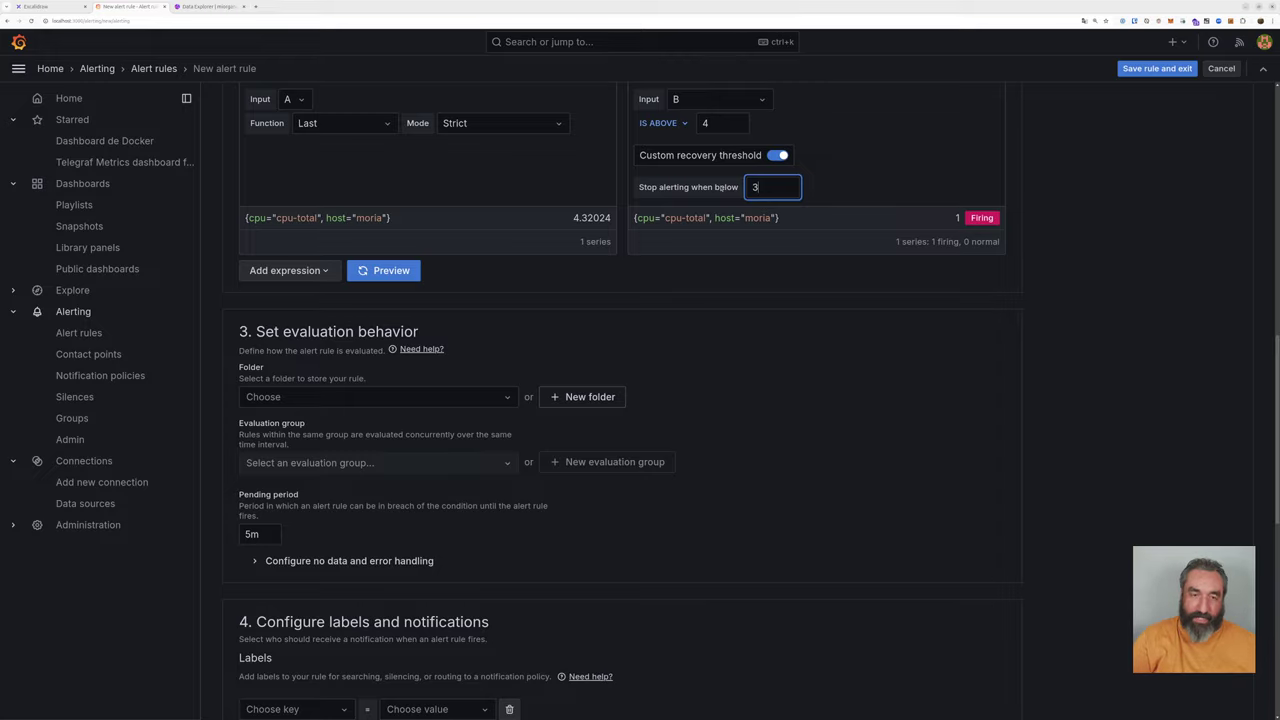
pyautogui.scroll(4, 787, 293)
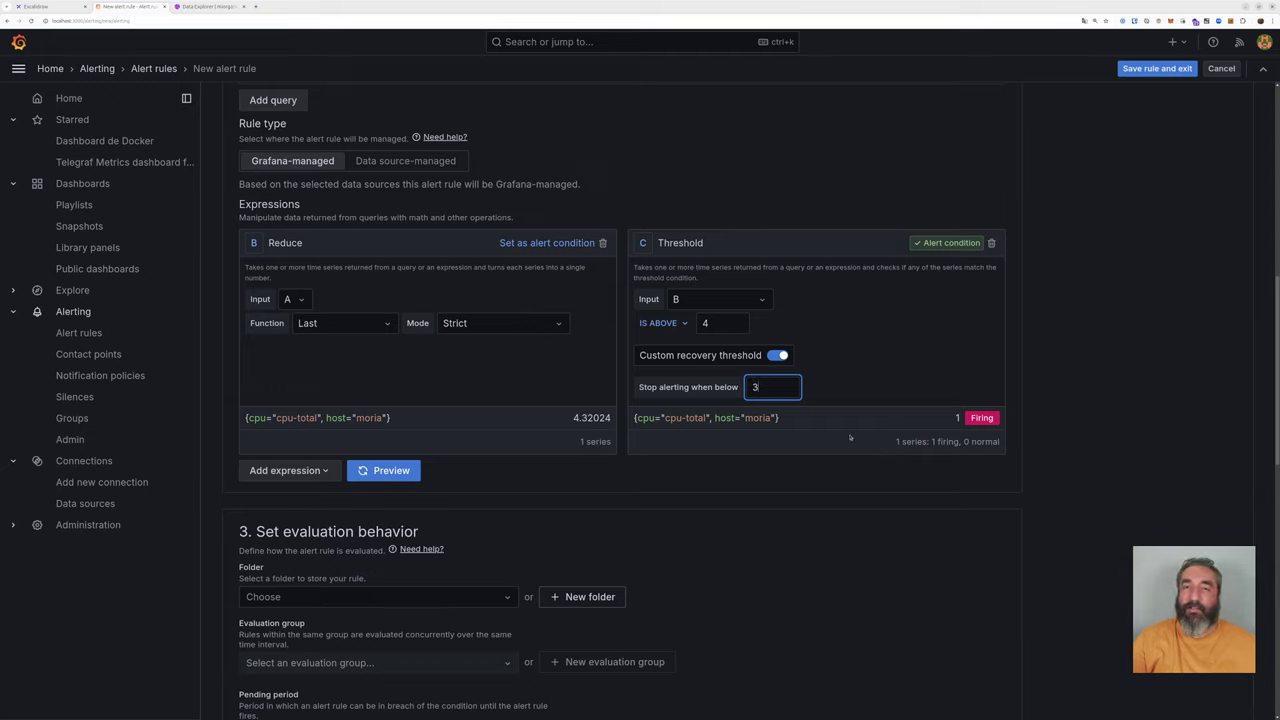
# Step: Create the folder 'Alertas de CPU' and use it as the rule's storage folder
pyautogui.scroll(-3, 816, 466)
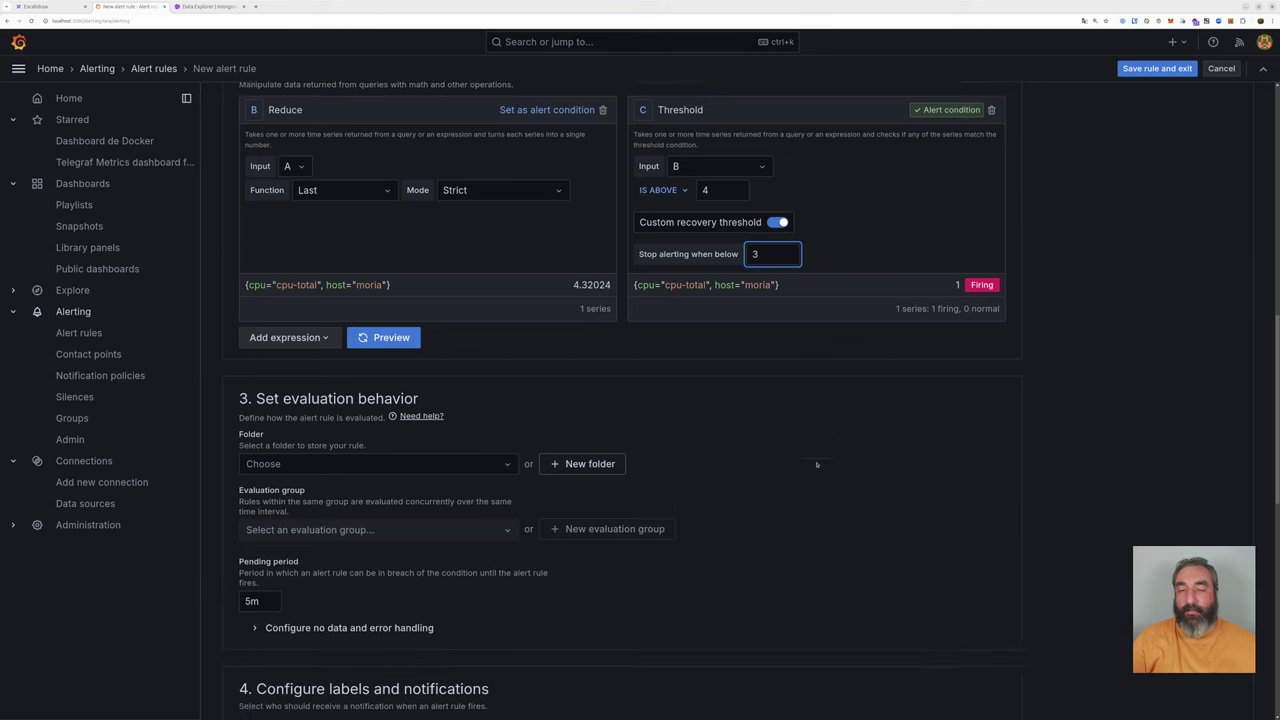
pyautogui.scroll(-2, 816, 463)
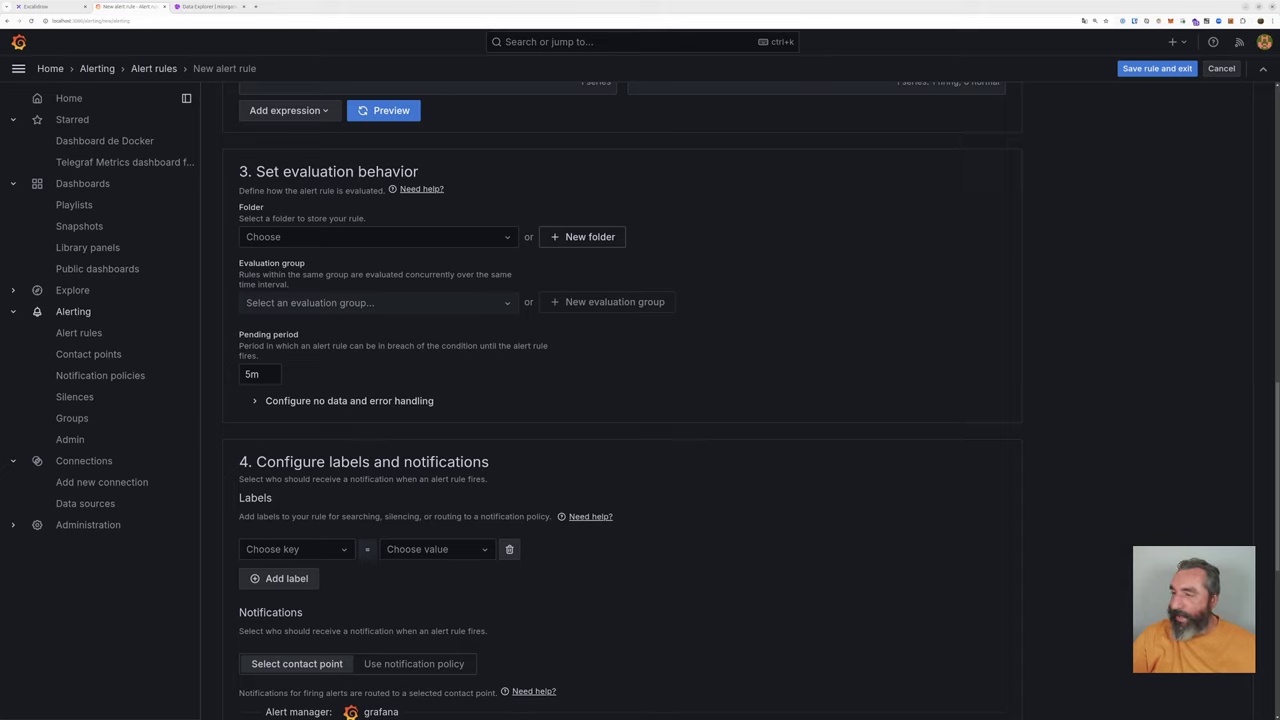
pyautogui.click(325, 241)
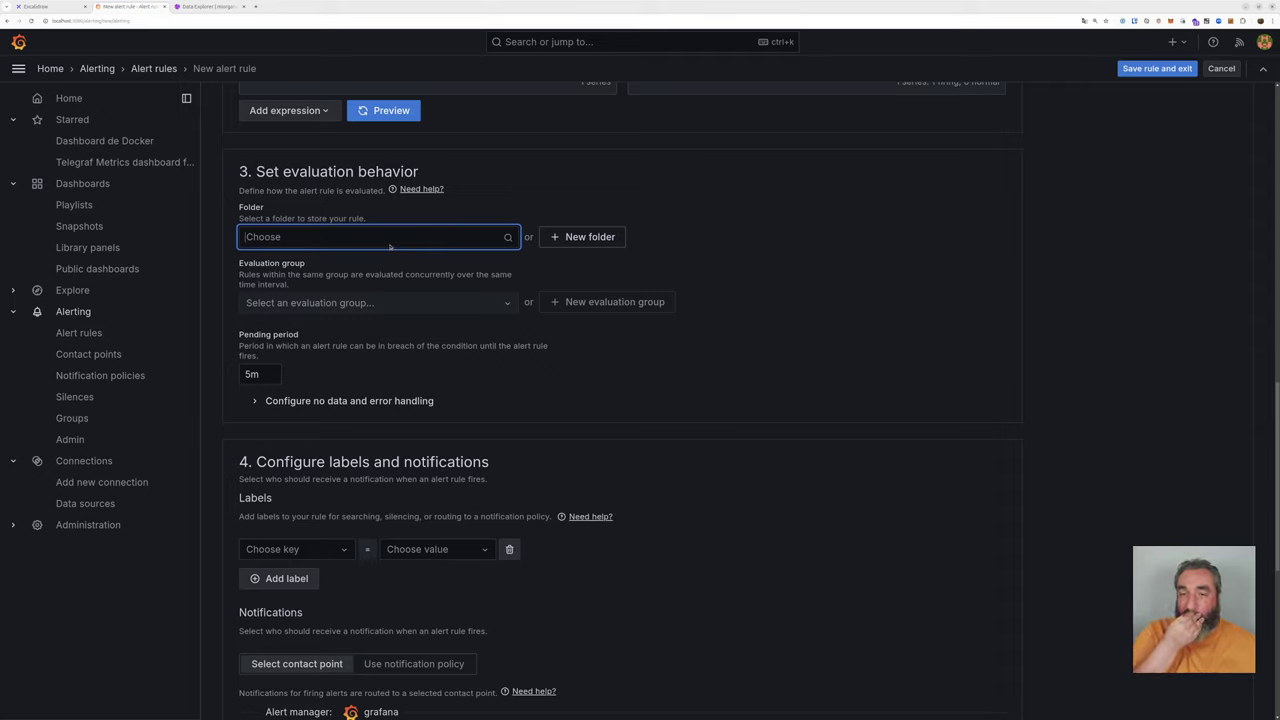
pyautogui.click(567, 237)
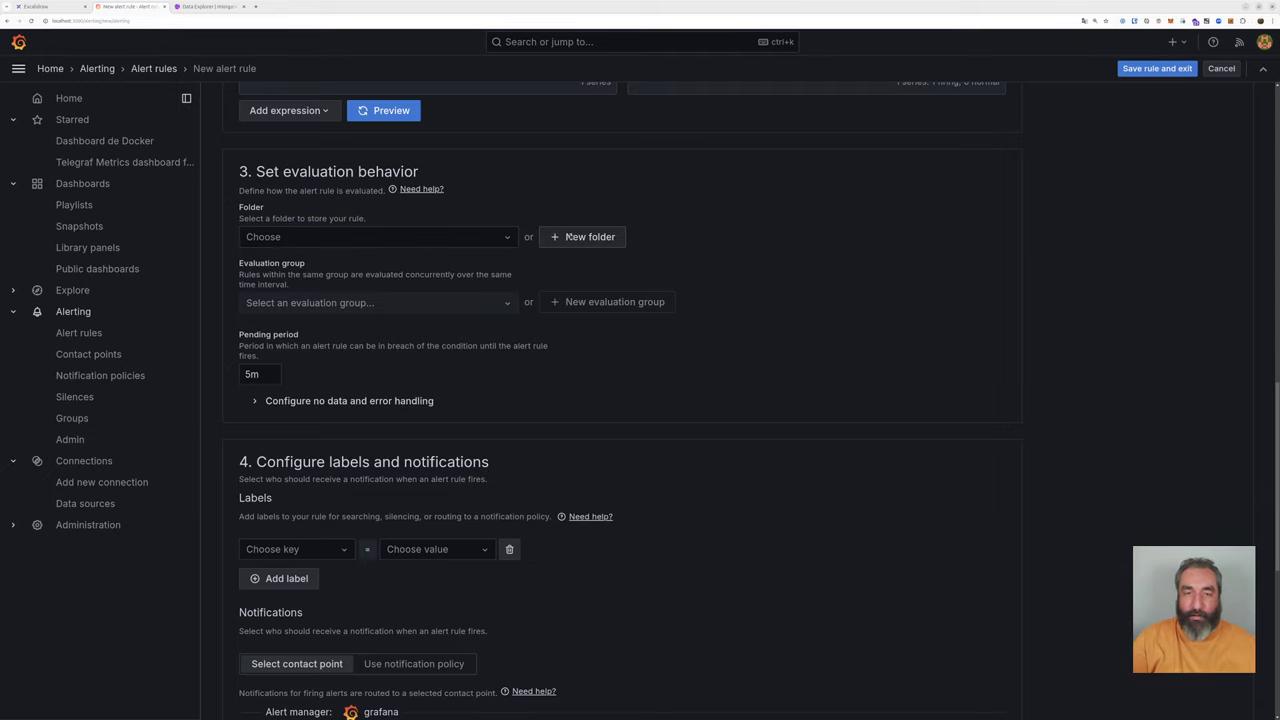
pyautogui.click(567, 237)
pyautogui.click(517, 197)
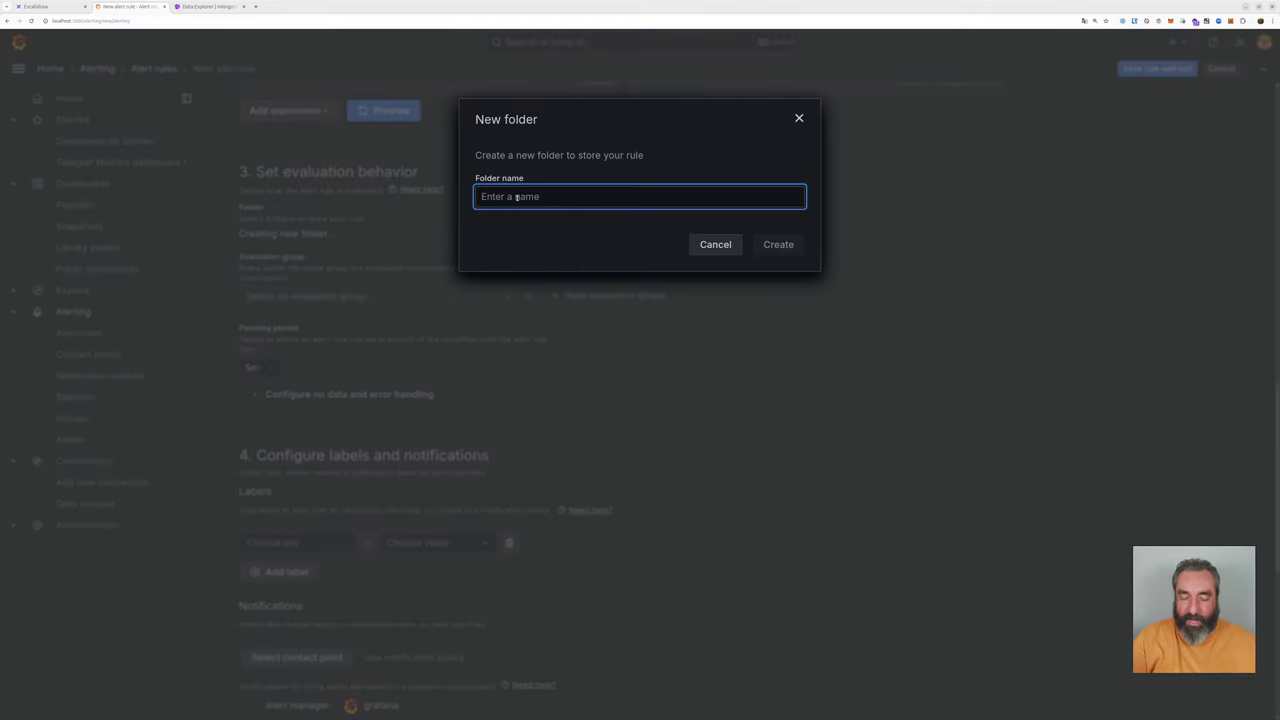
pyautogui.write('Alr')
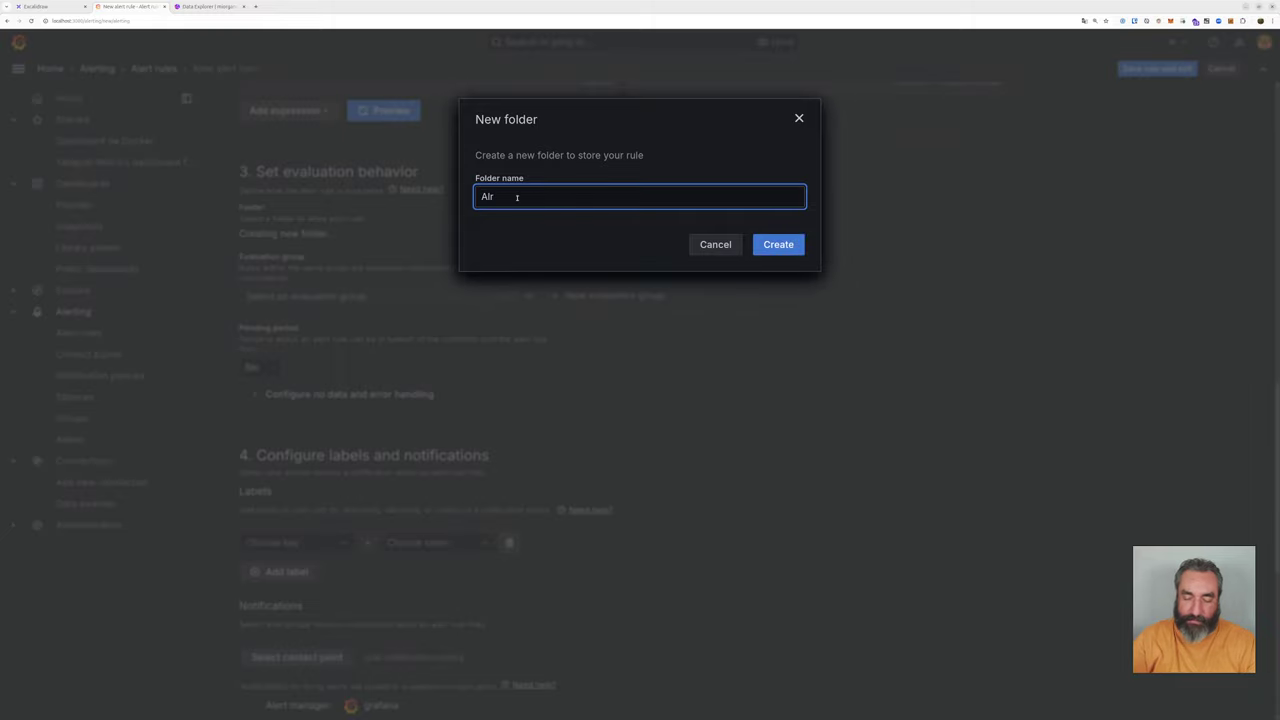
pyautogui.press('BackSpace')
pyautogui.write('ert')
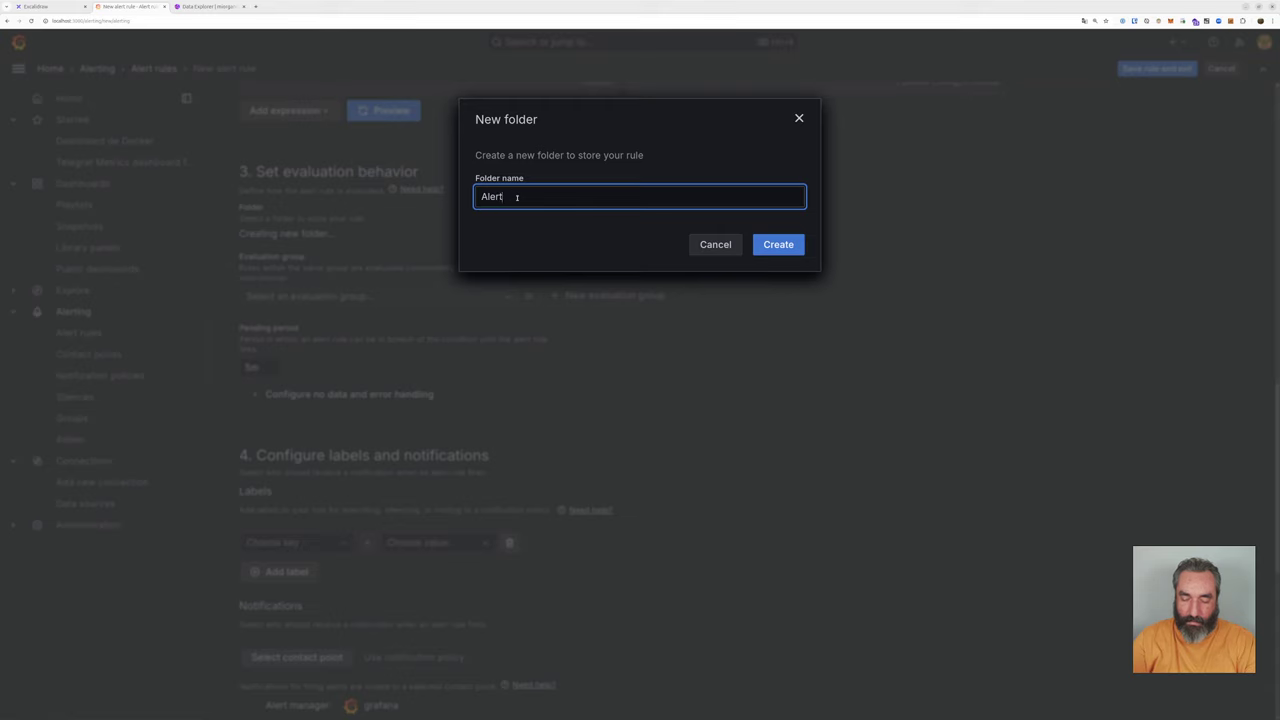
pyautogui.write('as de CPU')
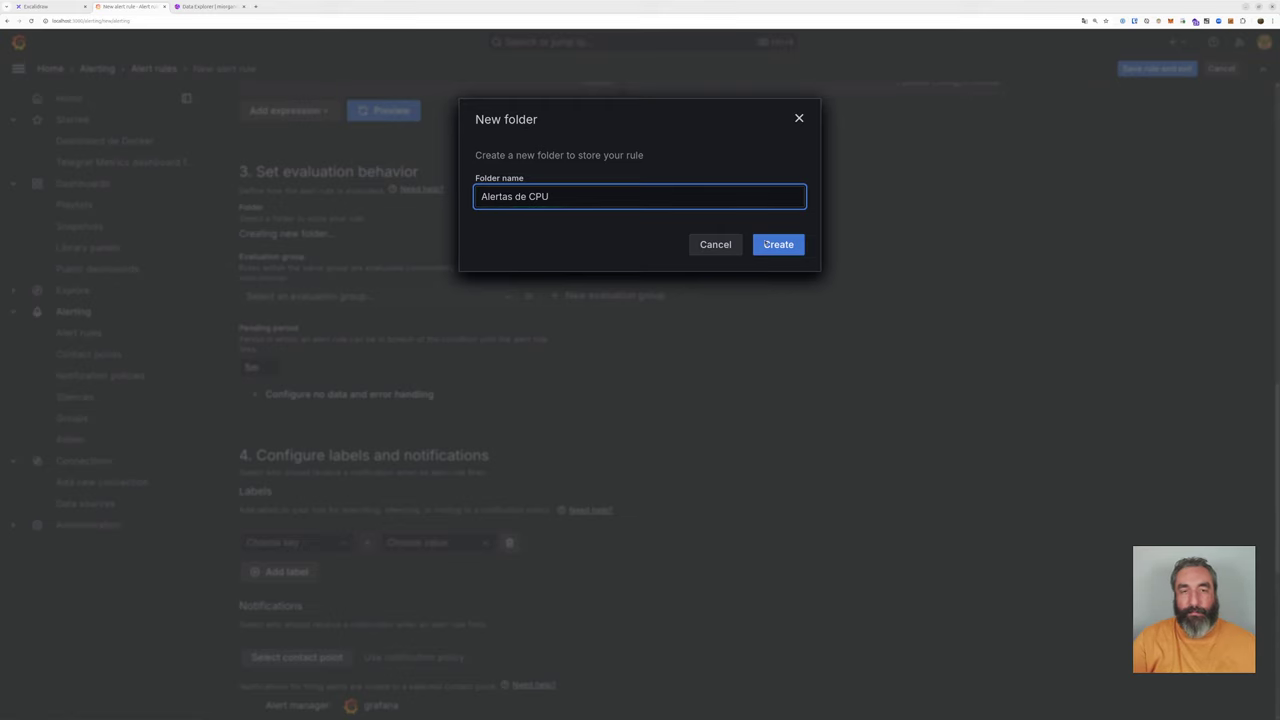
pyautogui.click(766, 244)
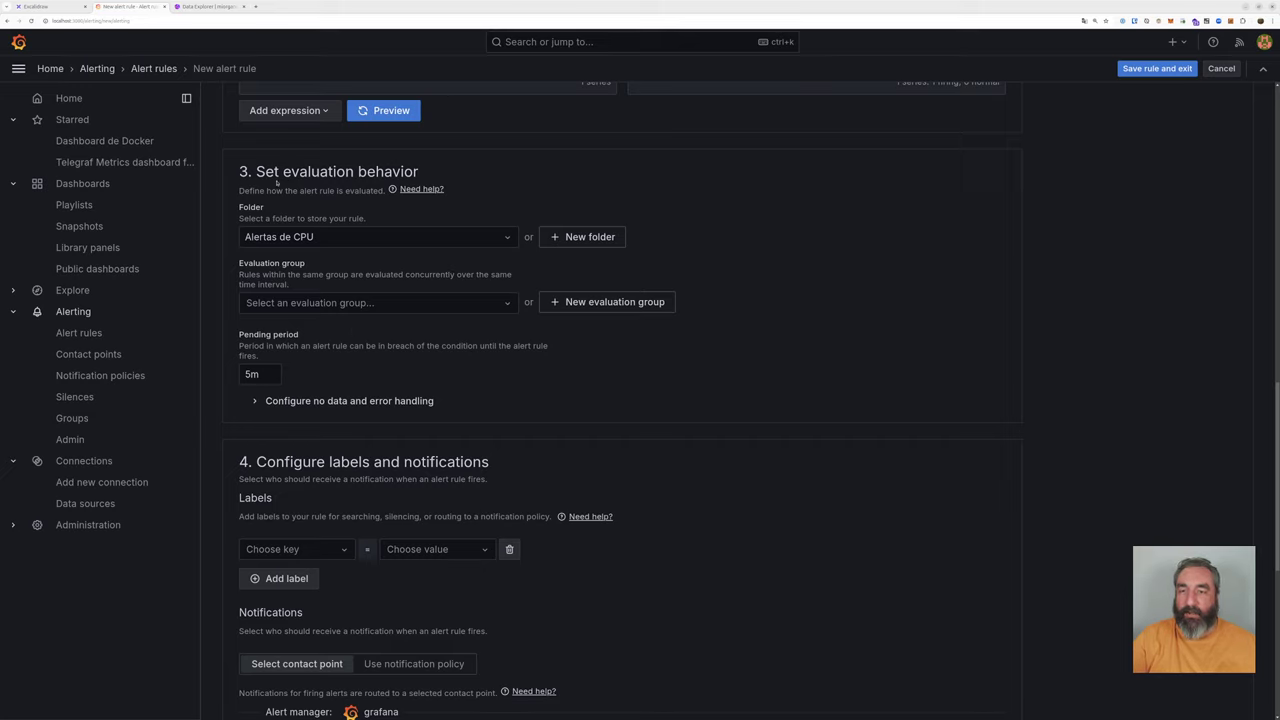
pyautogui.moveTo(256, 172); pyautogui.dragTo(419, 176)
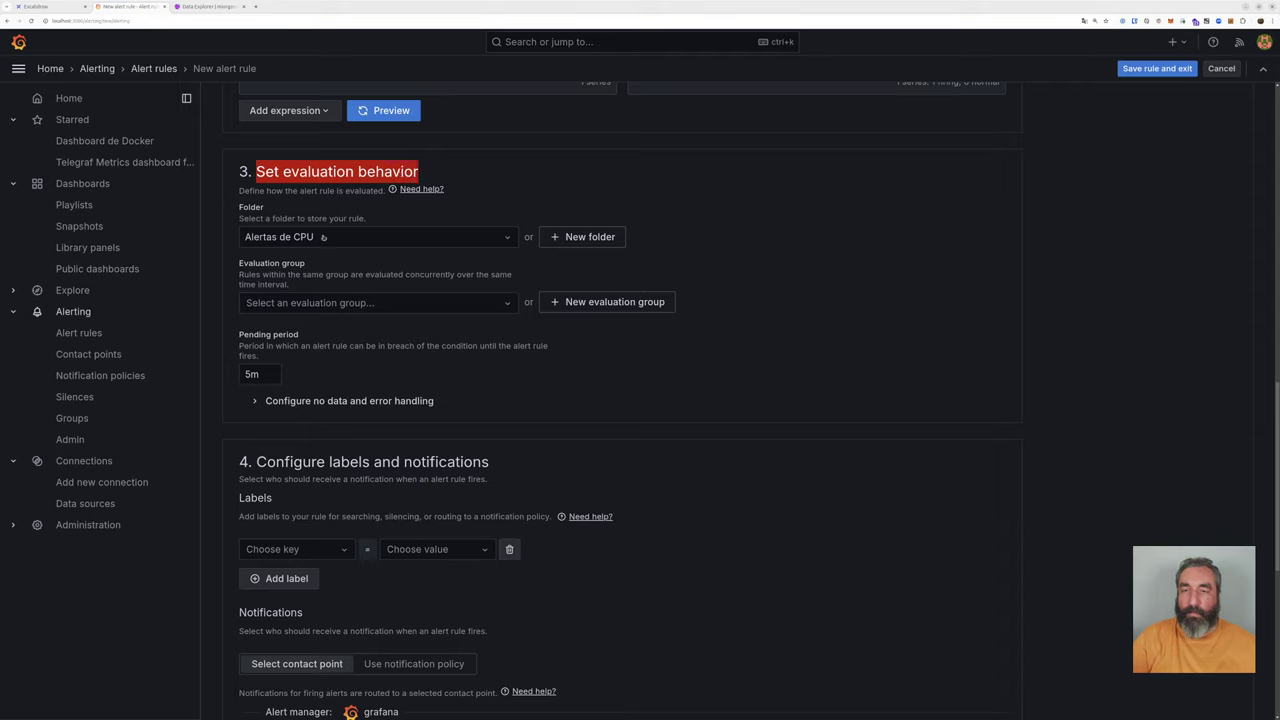
pyautogui.moveTo(240, 340); pyautogui.dragTo(285, 353)
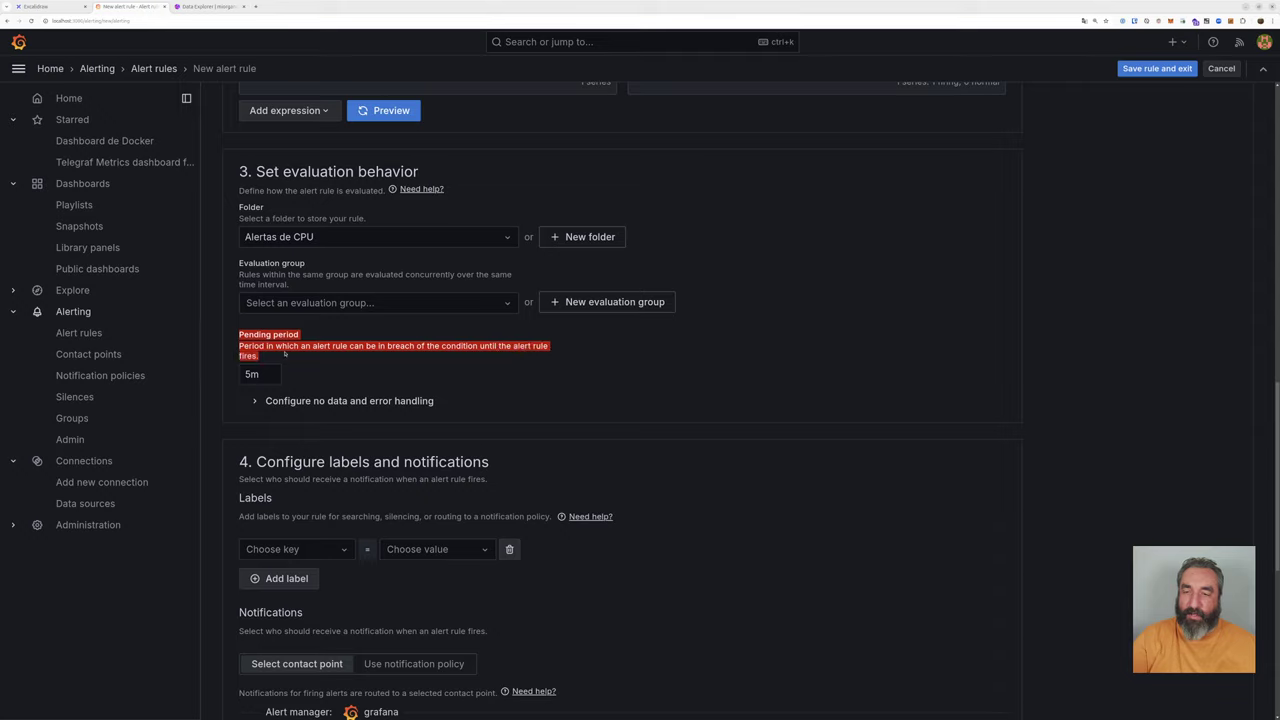
pyautogui.click(265, 358)
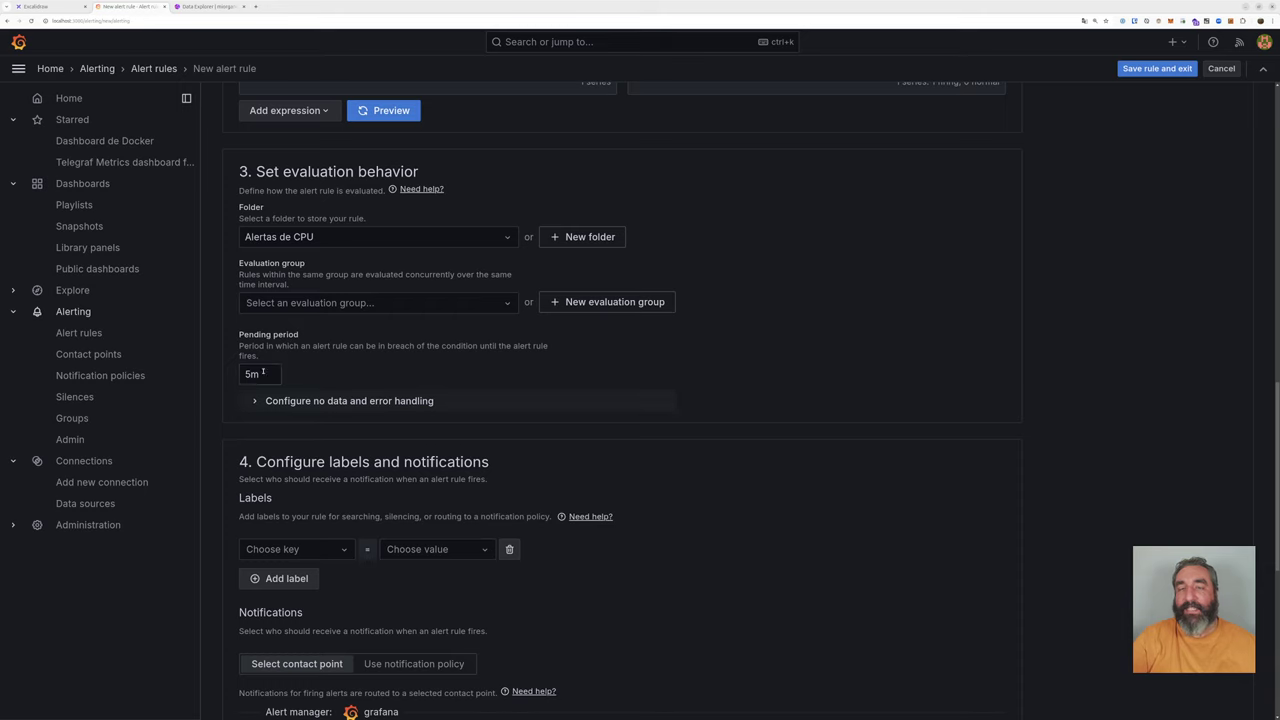
pyautogui.scroll(3, 518, 290)
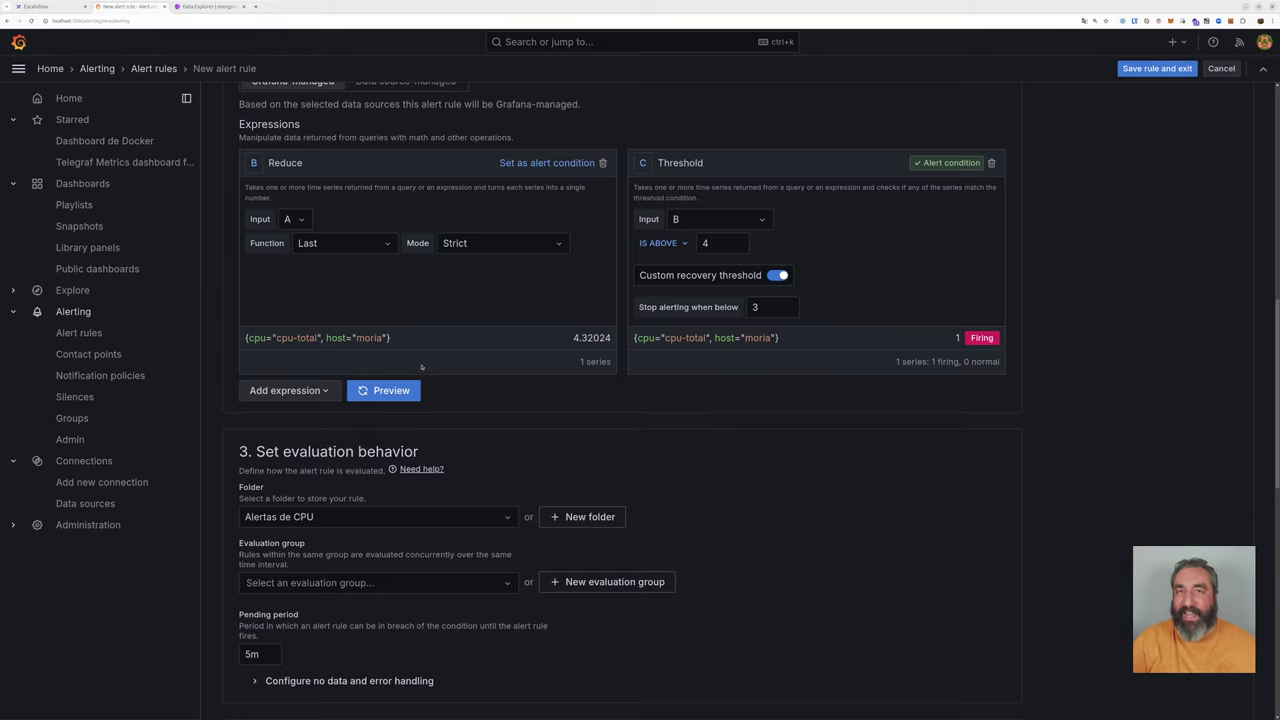
pyautogui.scroll(6, 421, 367)
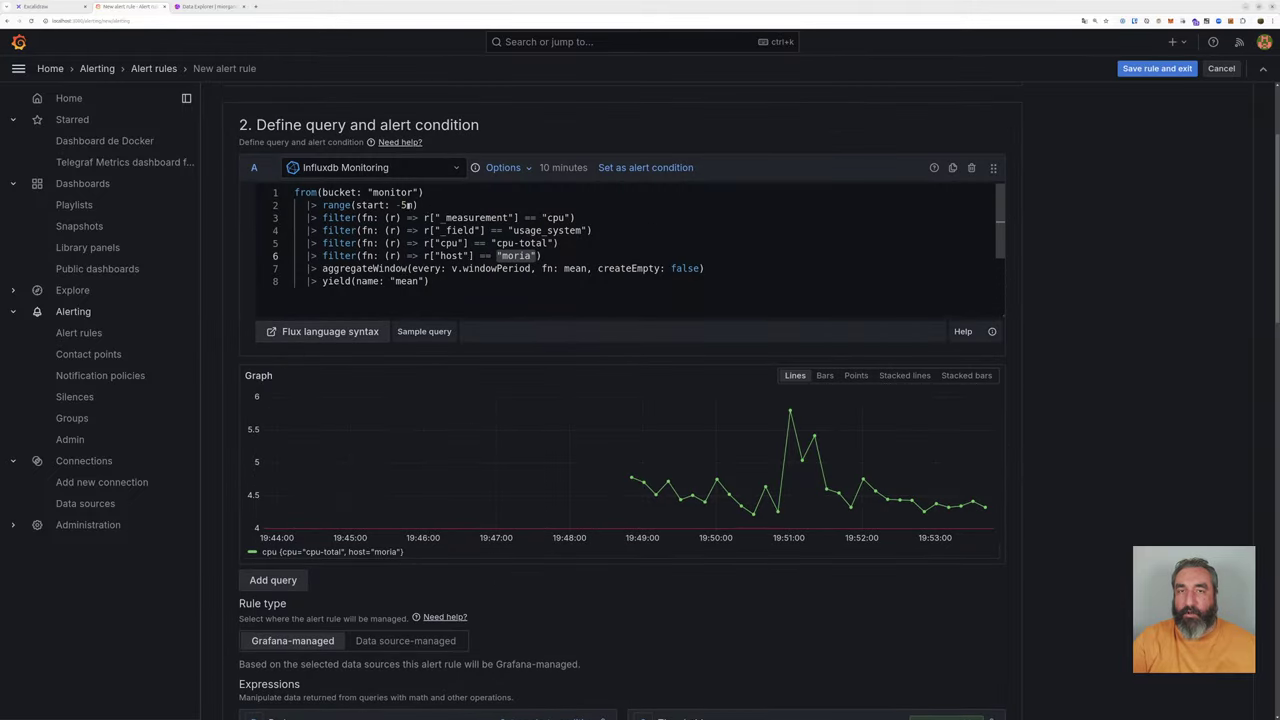
pyautogui.scroll(-9, 441, 396)
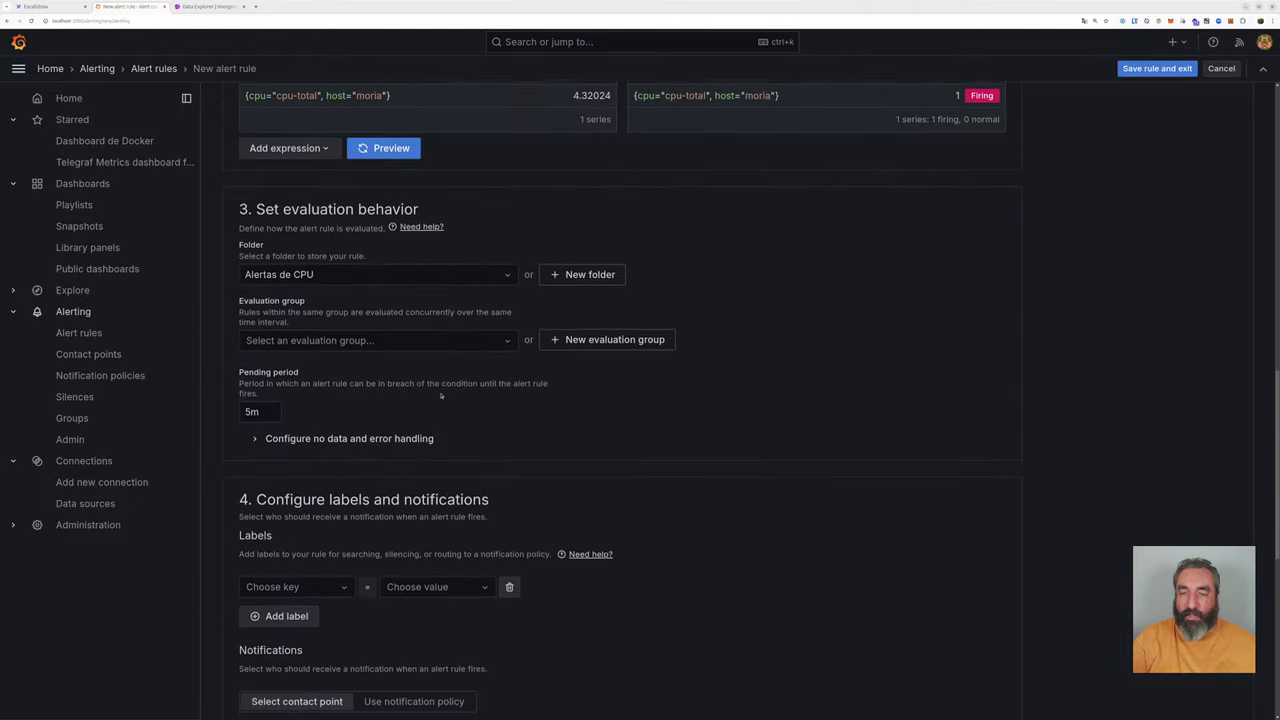
pyautogui.scroll(-1, 441, 396)
pyautogui.click(256, 334)
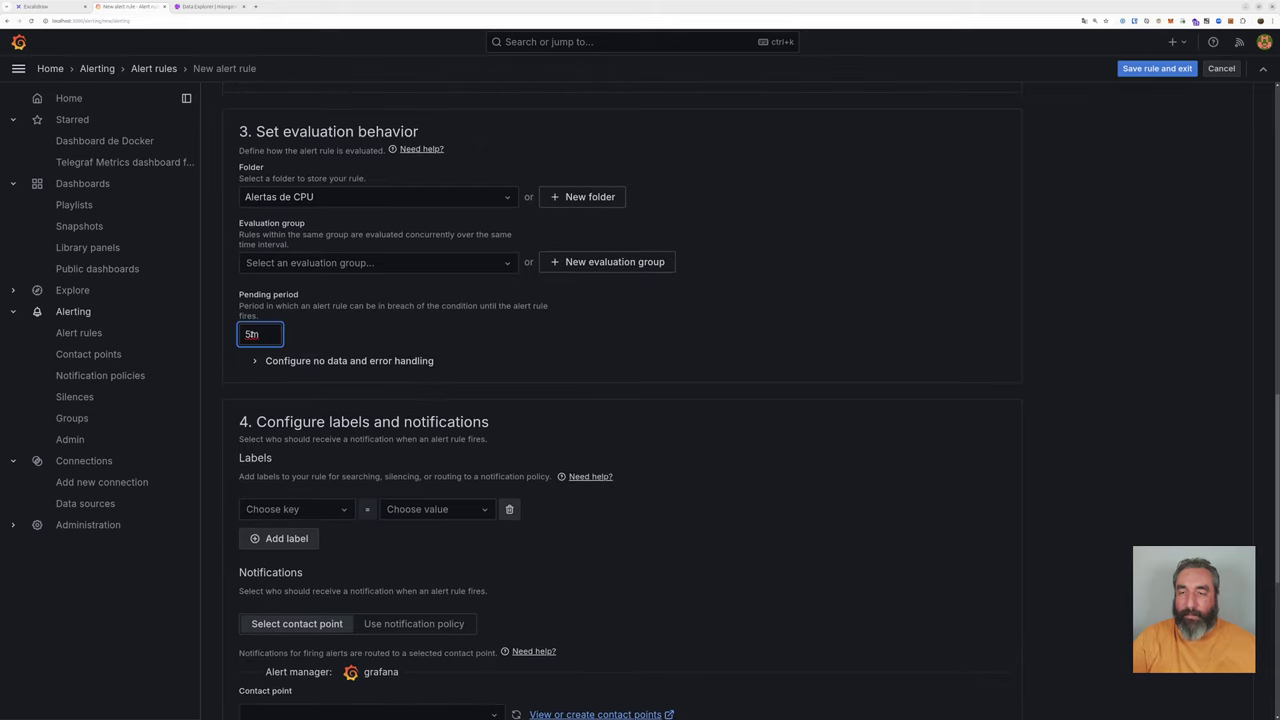
pyautogui.moveTo(252, 334); pyautogui.dragTo(239, 334)
pyautogui.click(305, 340)
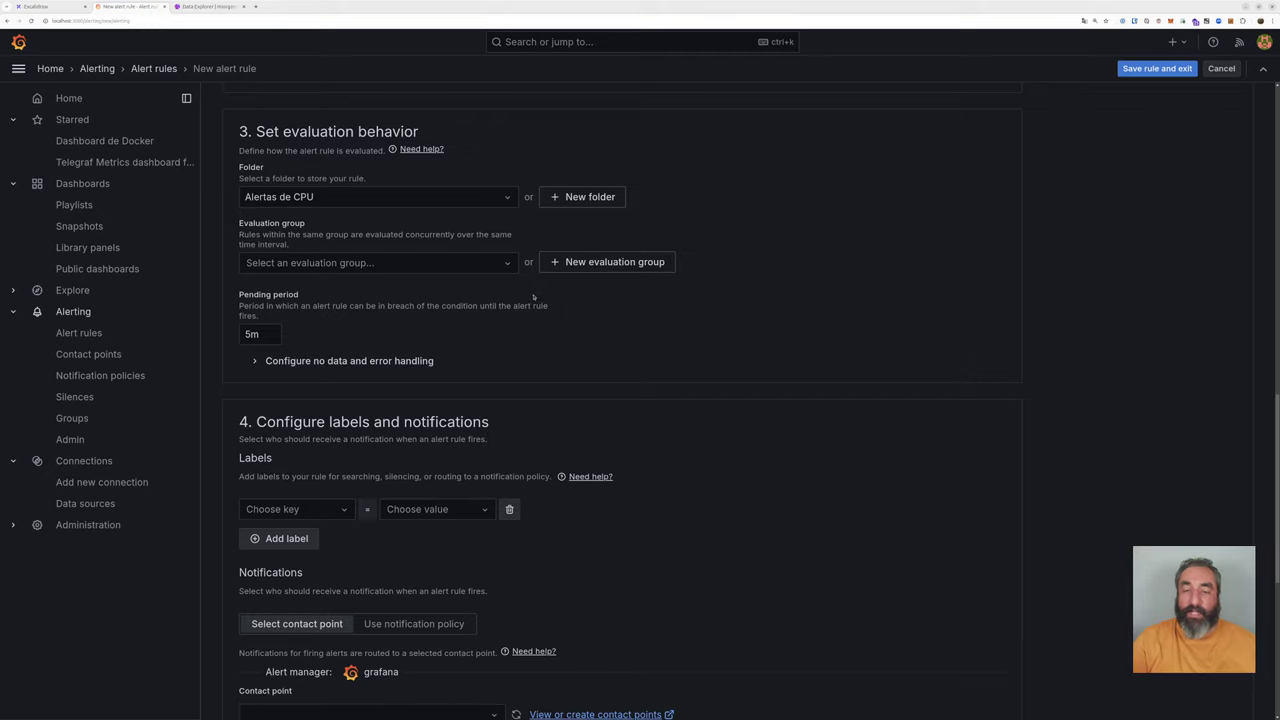
pyautogui.scroll(-1, 533, 296)
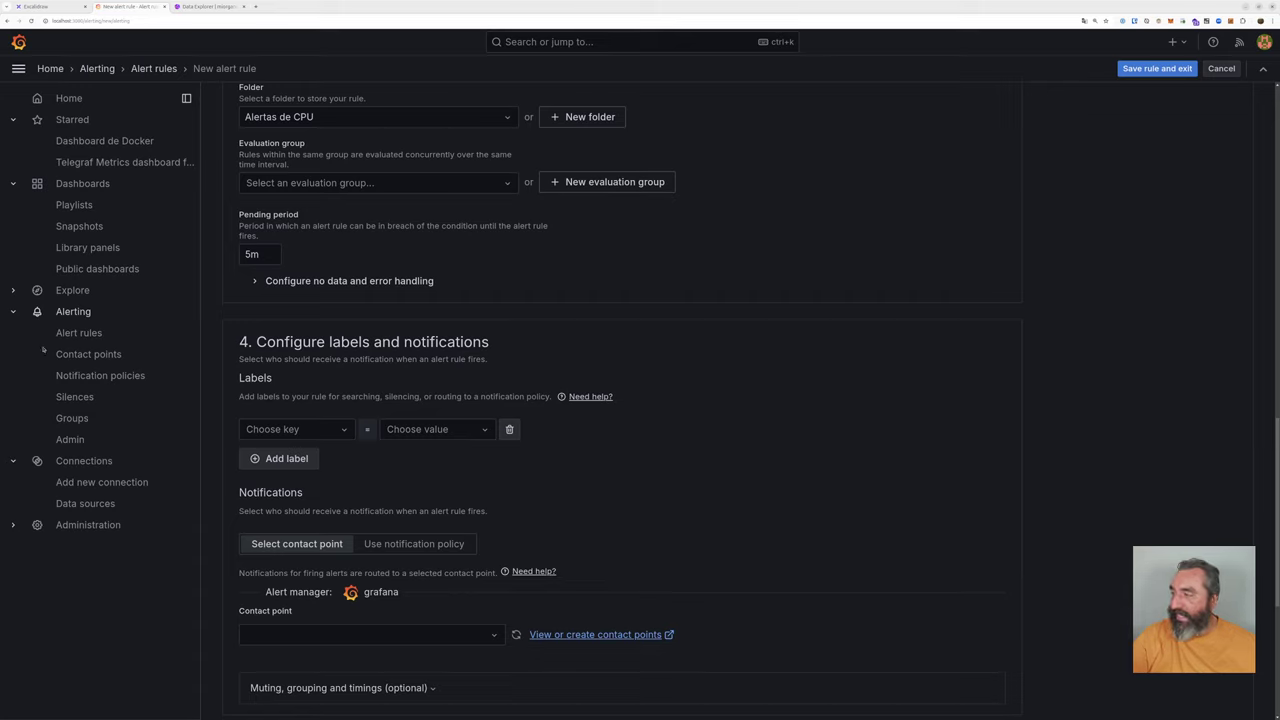
# Step: Add the label type = cpu to the alert rule
pyautogui.click(311, 430)
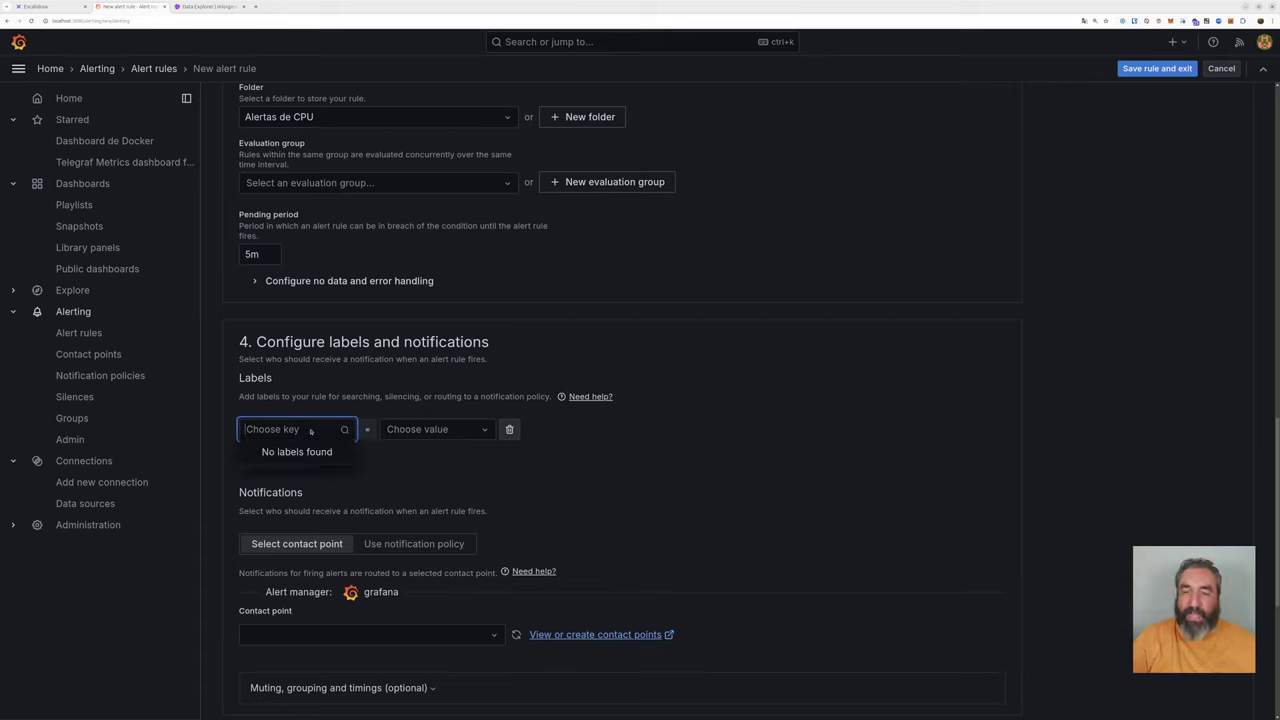
pyautogui.click(302, 431)
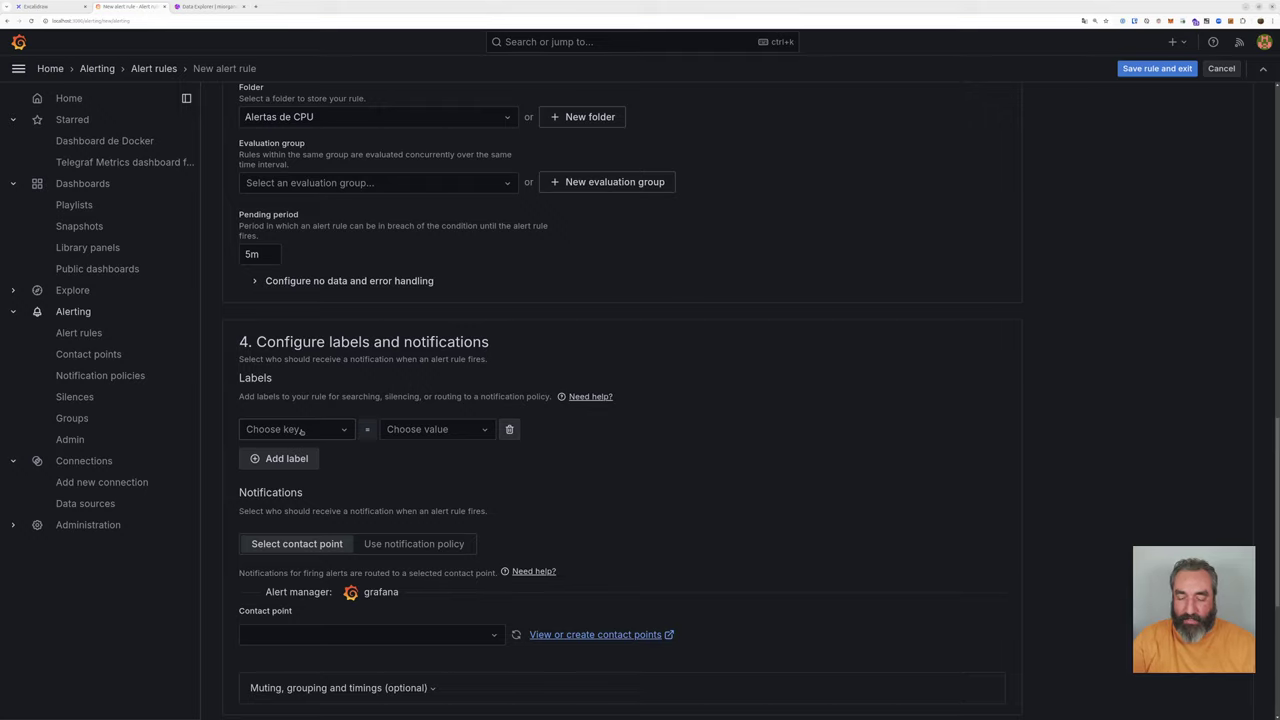
pyautogui.click(302, 431)
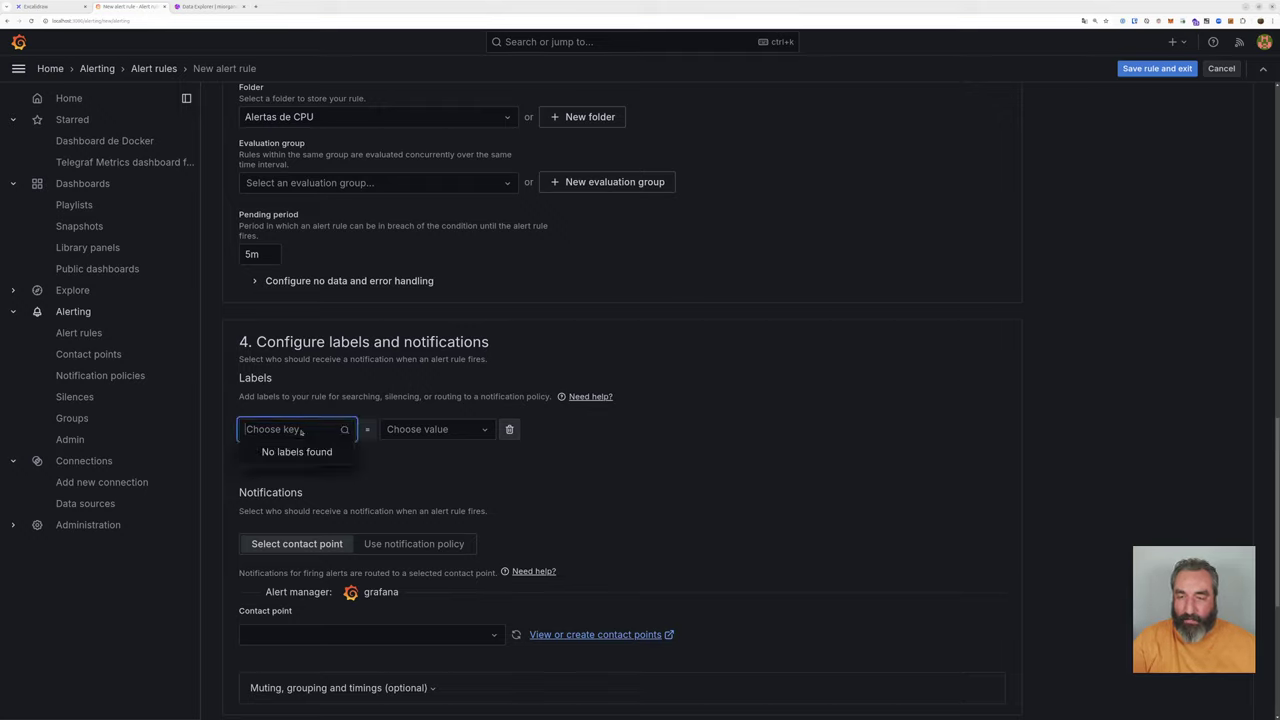
pyautogui.write('type')
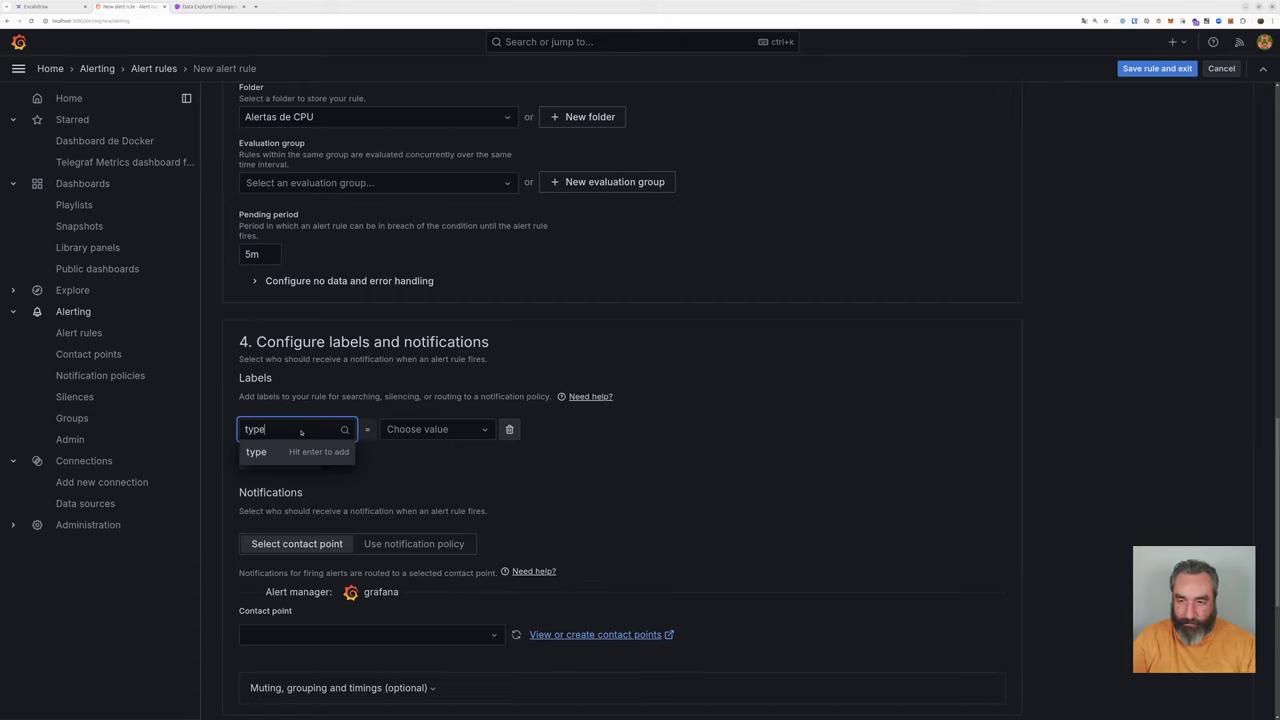
pyautogui.press('Return')
pyautogui.click(428, 431)
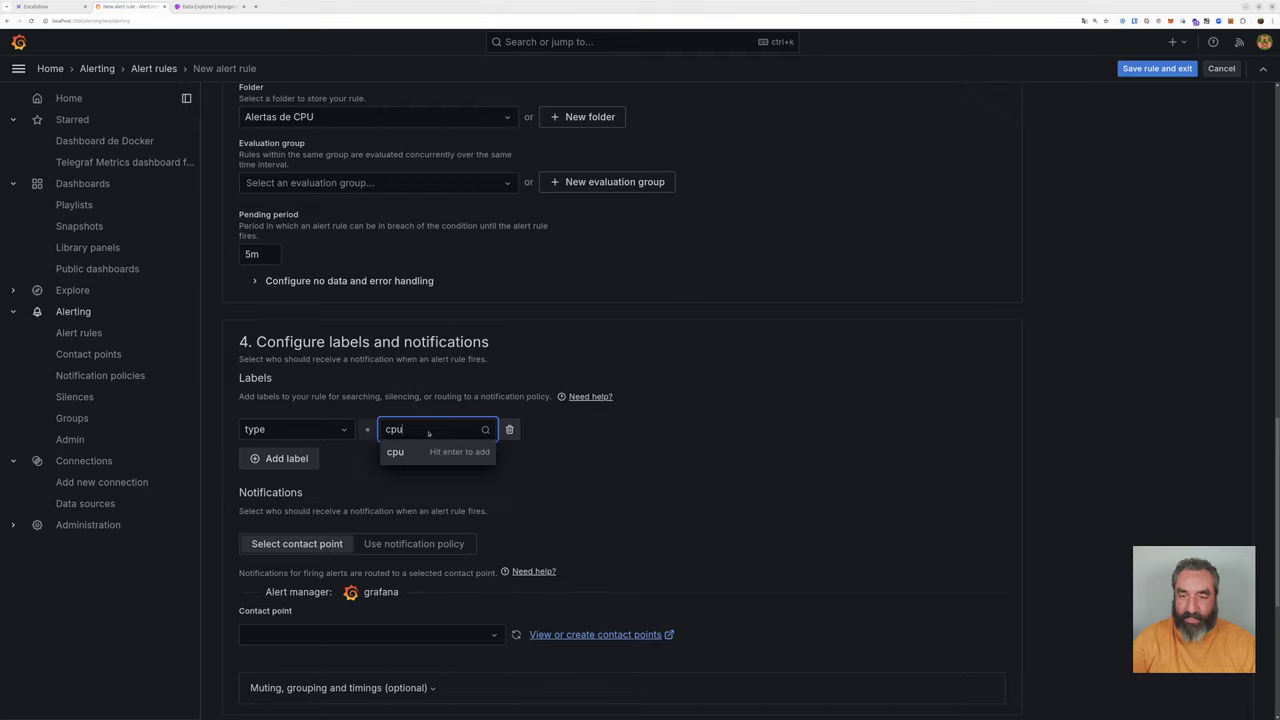
pyautogui.press('Return')
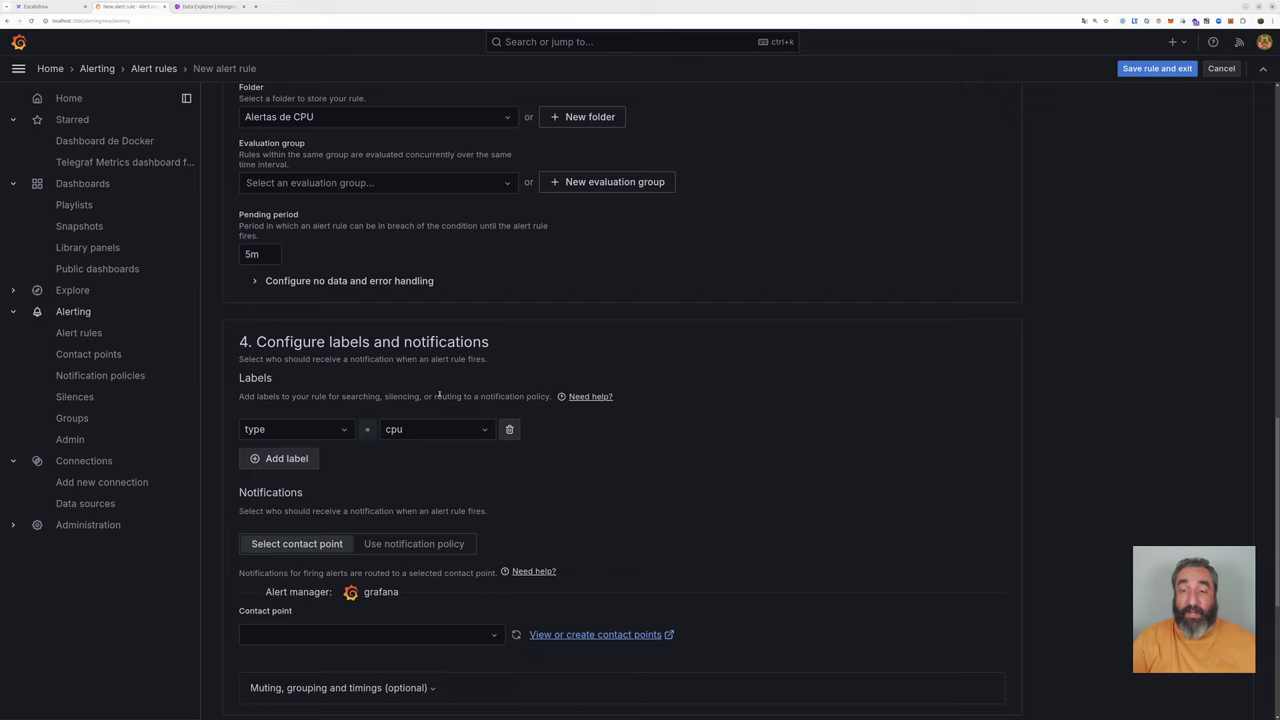
# Step: Choose grafana-default-email as the rule's contact point
pyautogui.scroll(-4, 438, 395)
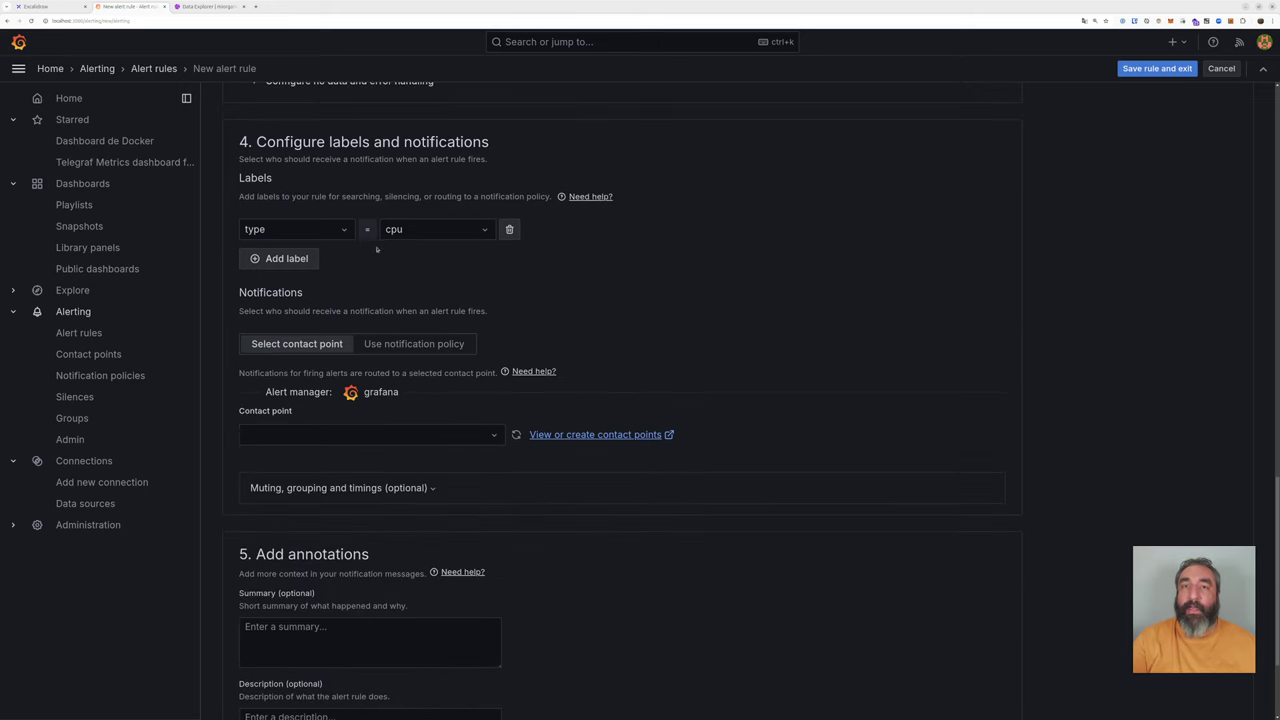
pyautogui.scroll(1, 361, 287)
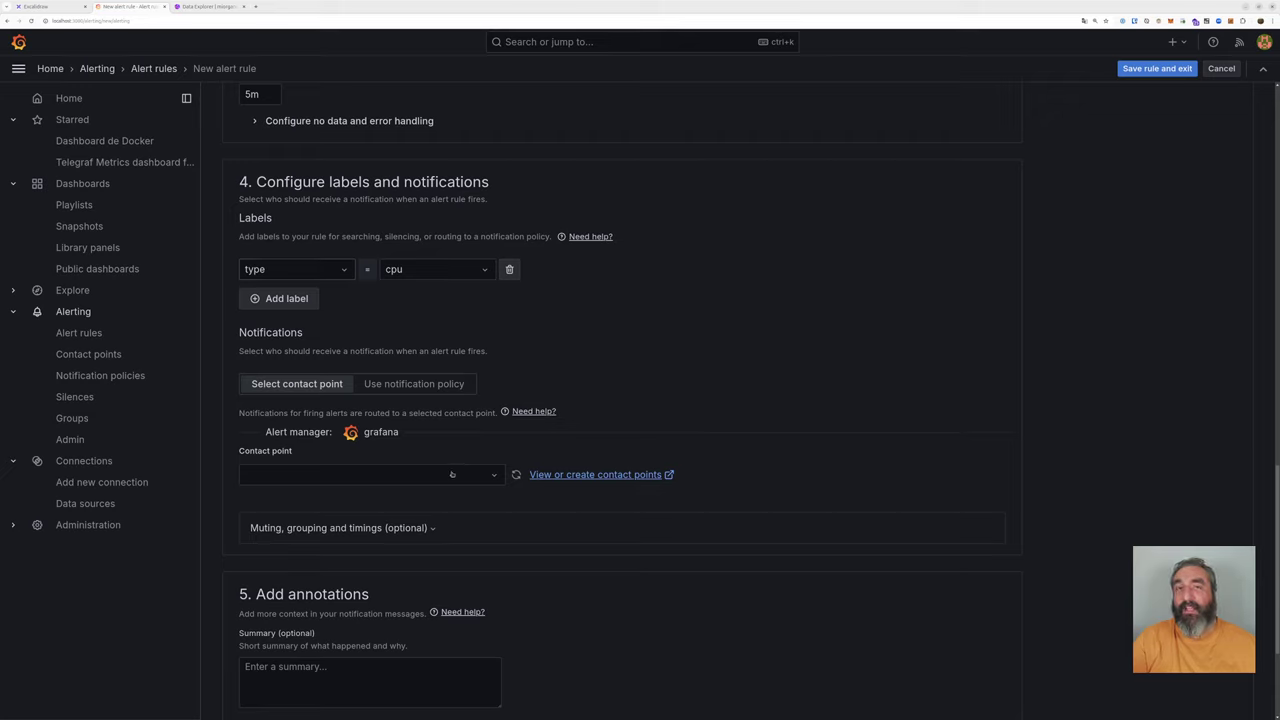
pyautogui.click(408, 476)
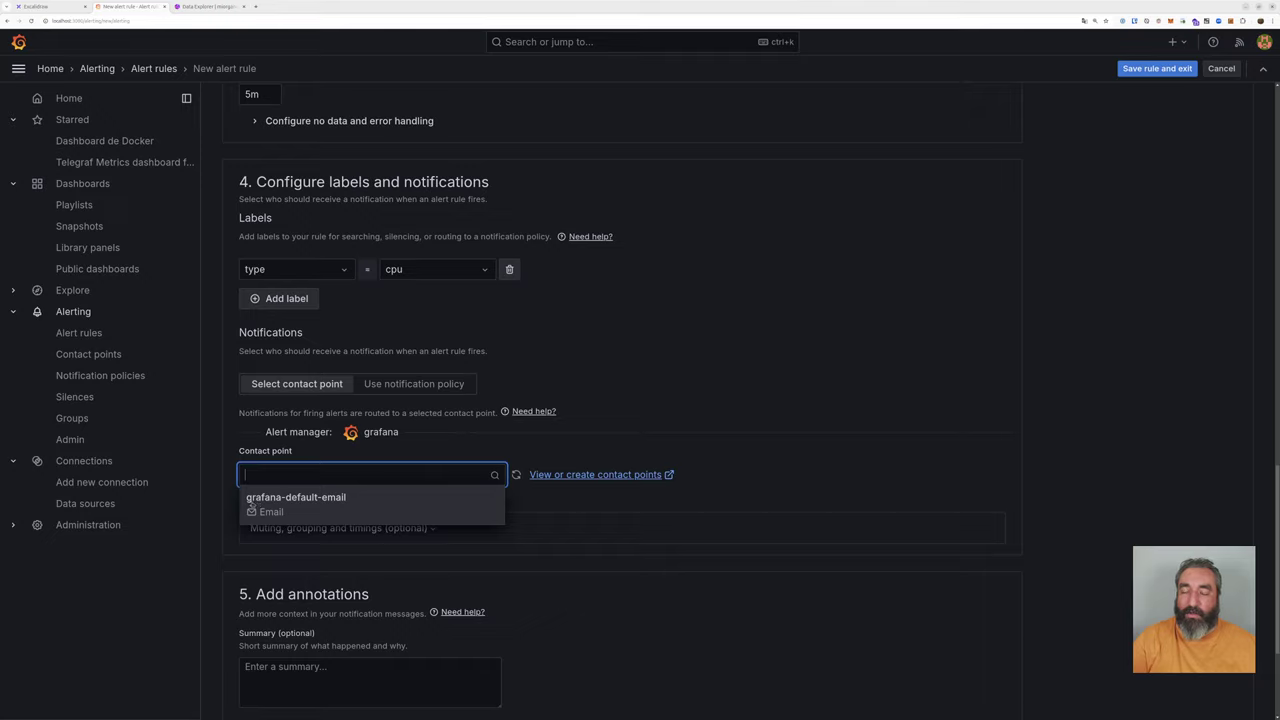
pyautogui.click(318, 502)
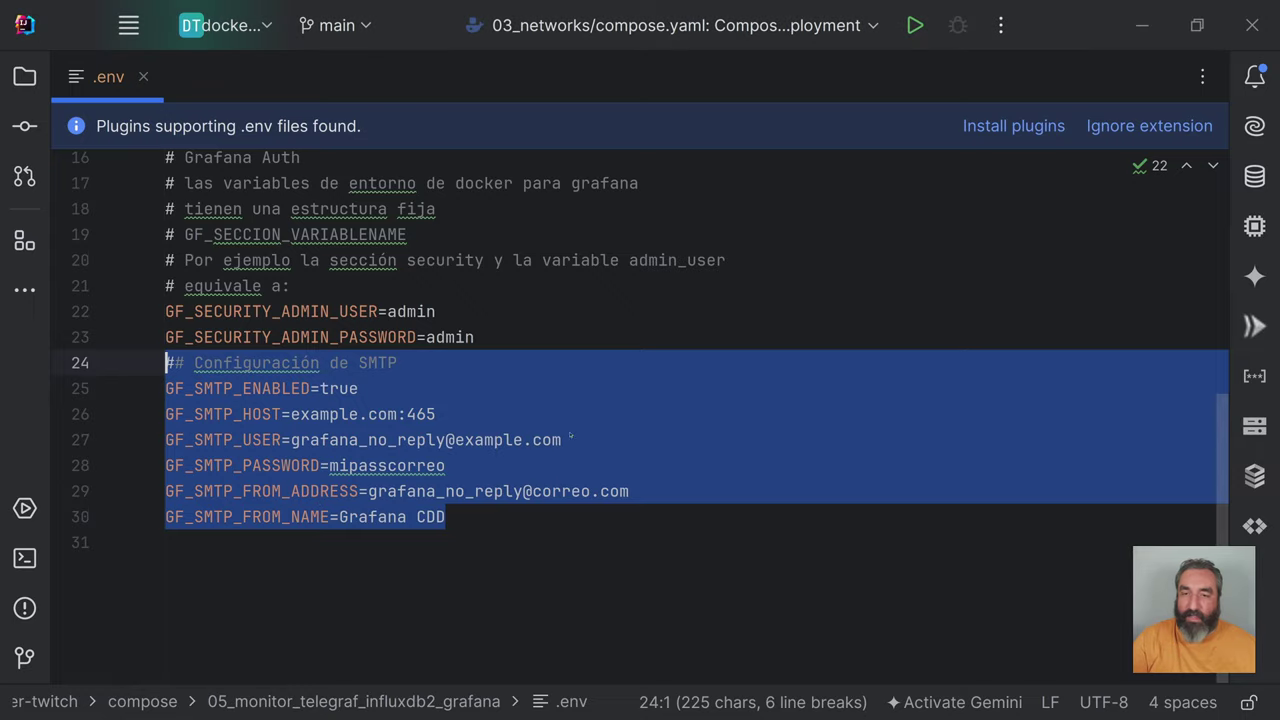
# Step: Highlight the .env SMTP block, lines 24–30, including GF_SMTP_ENABLED=true and host example.com:465
pyautogui.click(456, 440)
pyautogui.moveTo(473, 516); pyautogui.dragTo(165, 363)
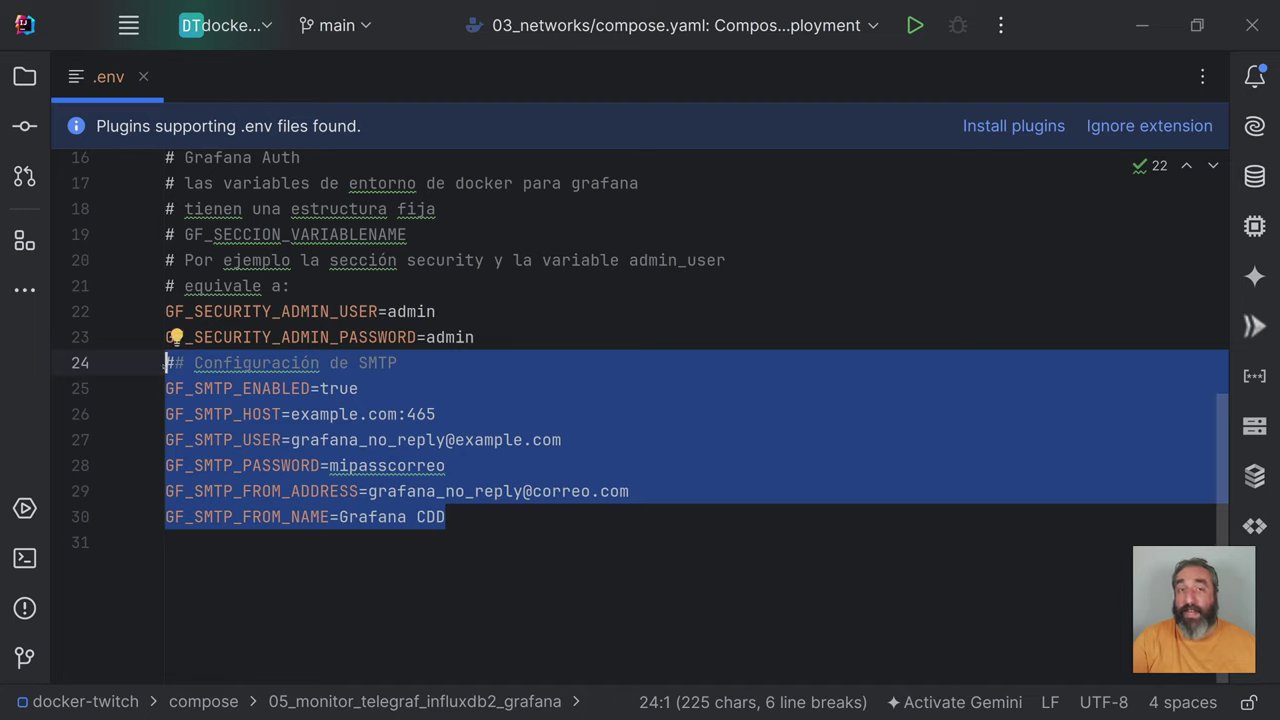
pyautogui.click(362, 388)
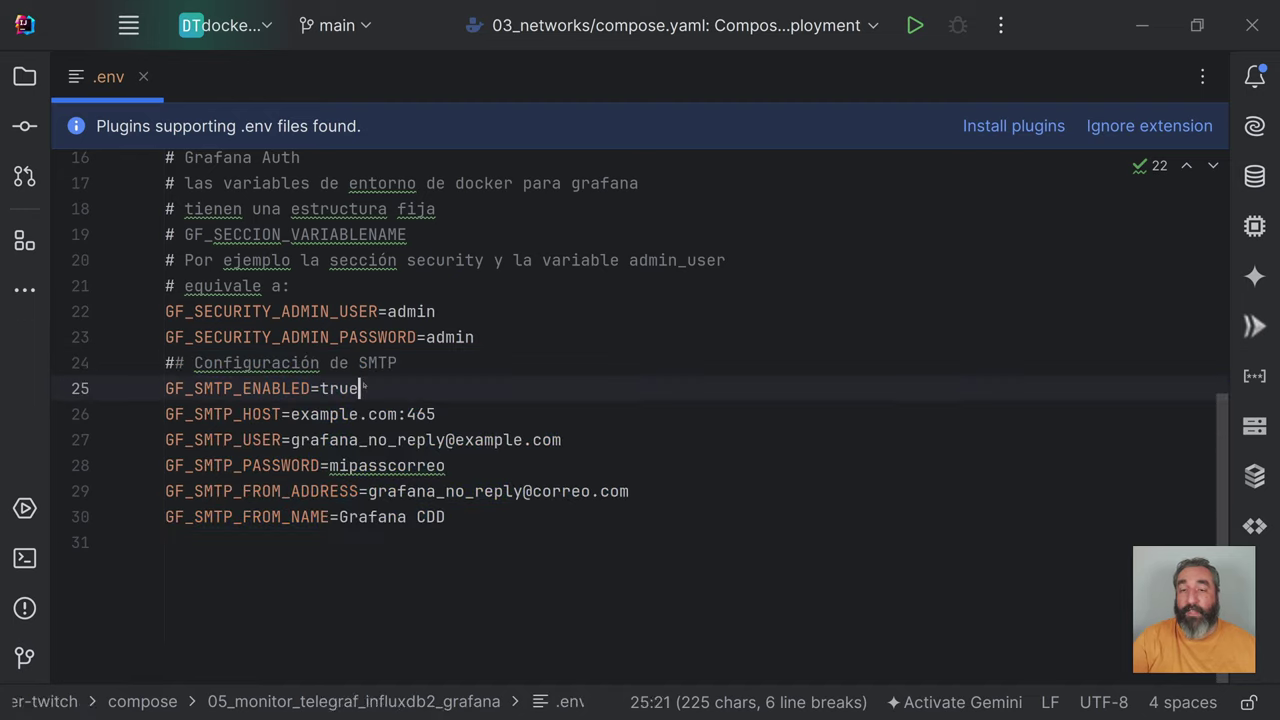
pyautogui.click(440, 512)
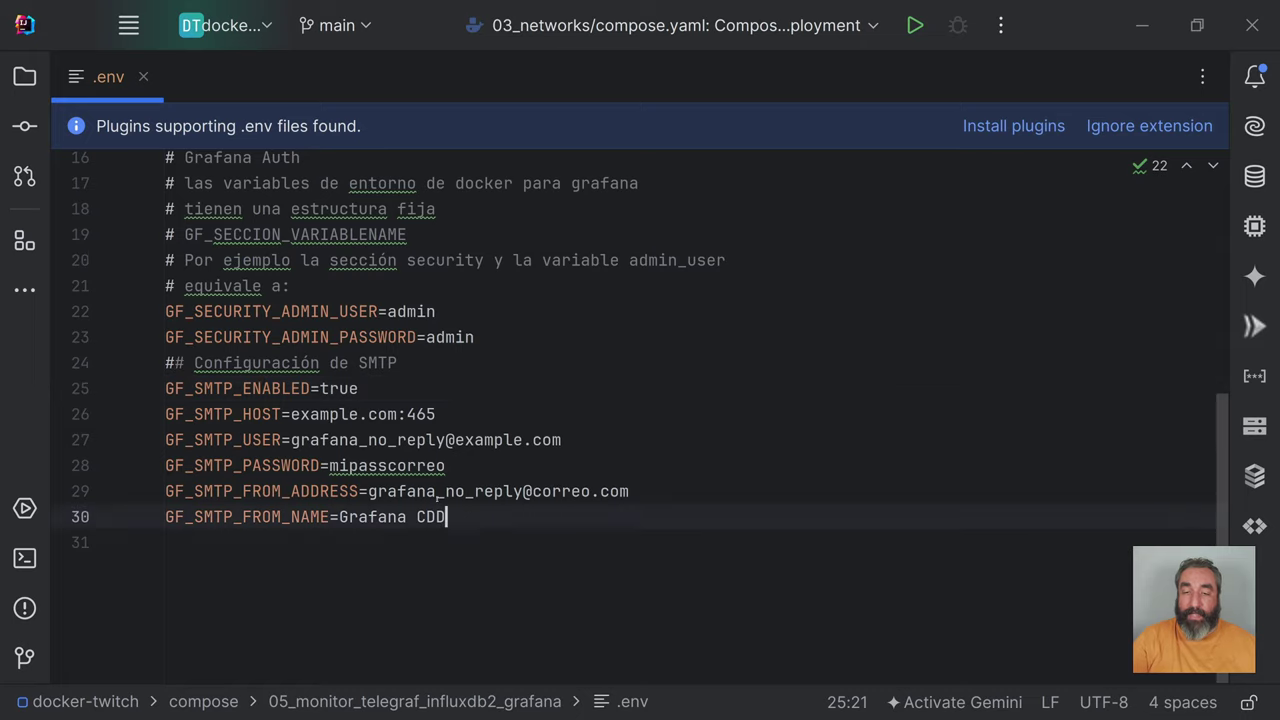
pyautogui.moveTo(446, 516); pyautogui.dragTo(165, 363)
pyautogui.click(512, 512)
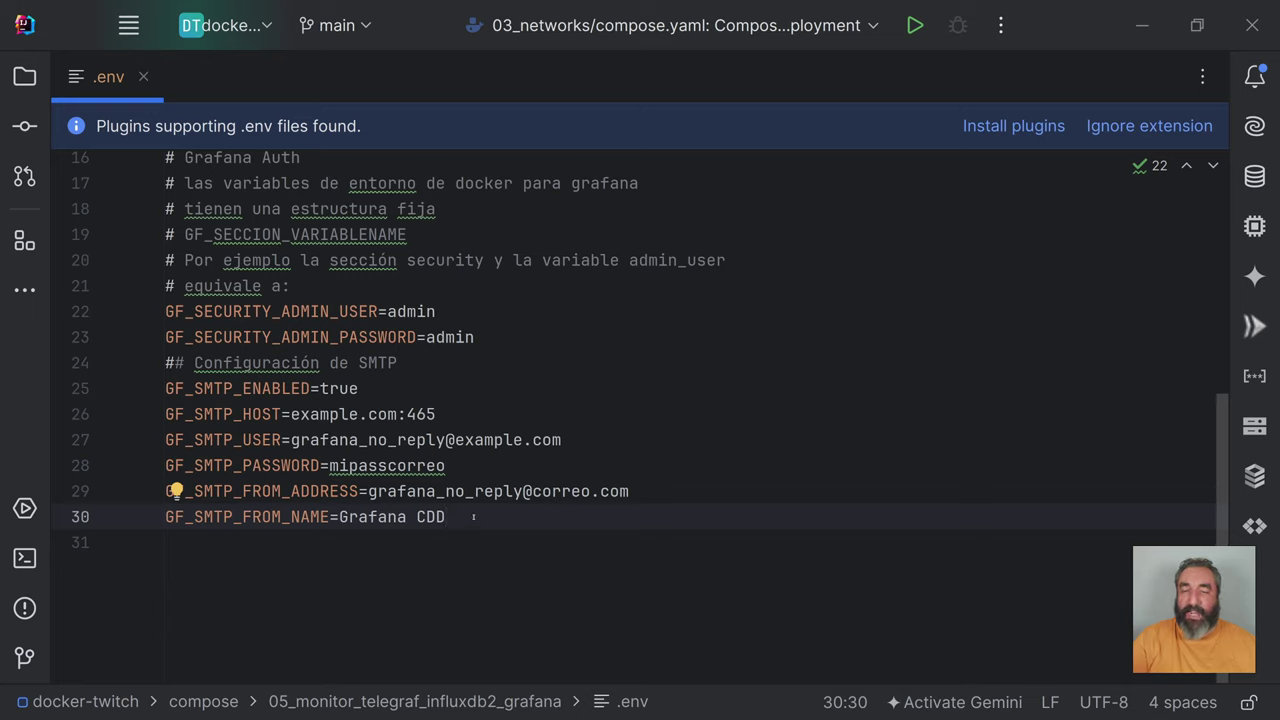
pyautogui.moveTo(475, 516); pyautogui.dragTo(166, 388)
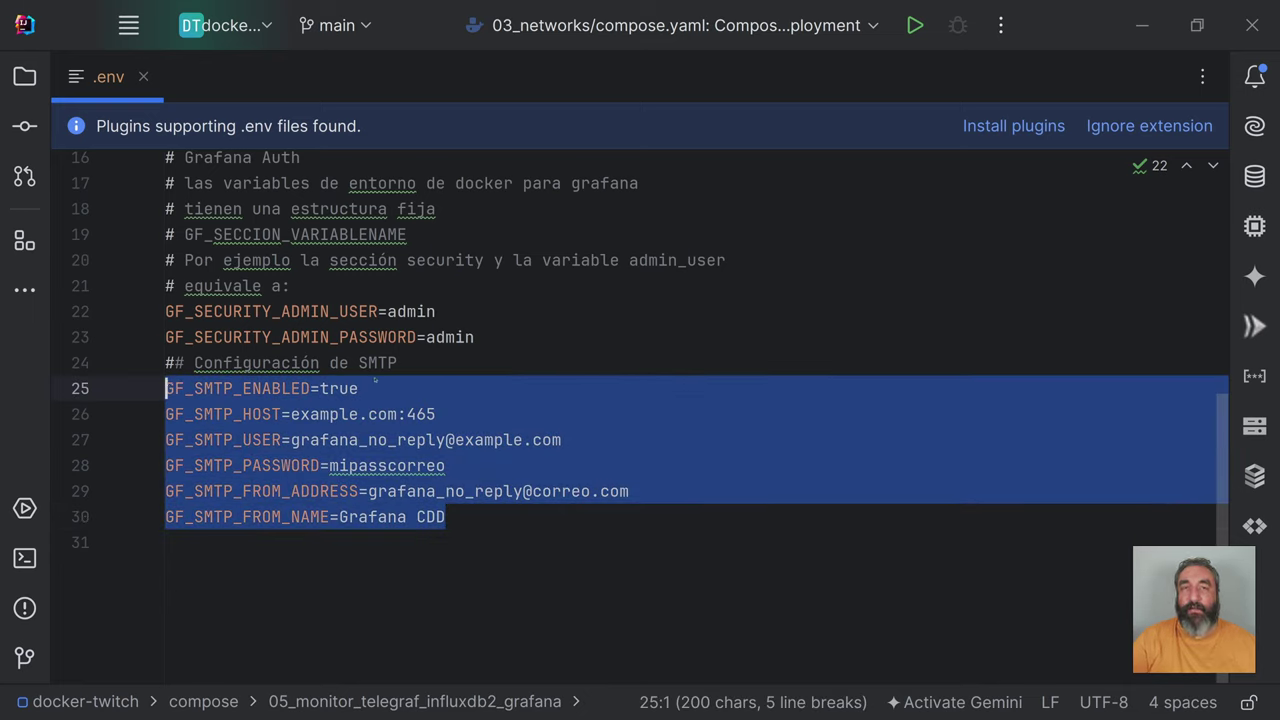
pyautogui.click(377, 388)
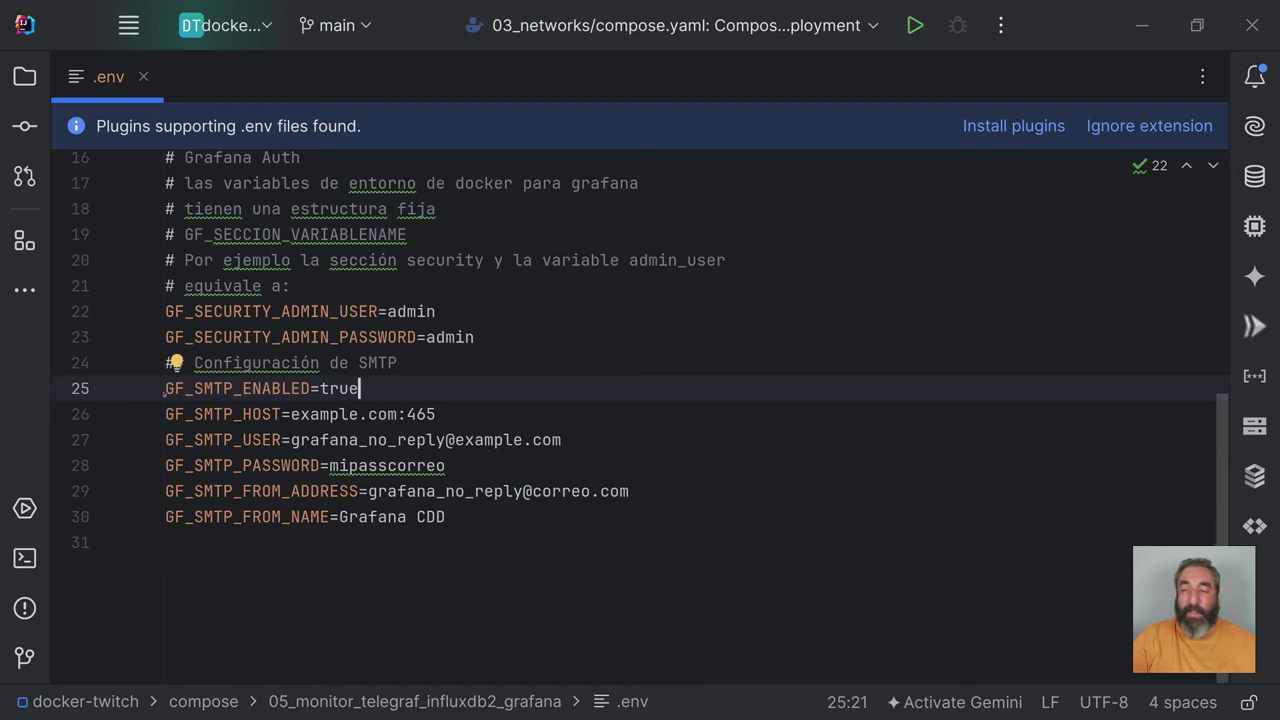
pyautogui.moveTo(165, 388); pyautogui.dragTo(310, 388)
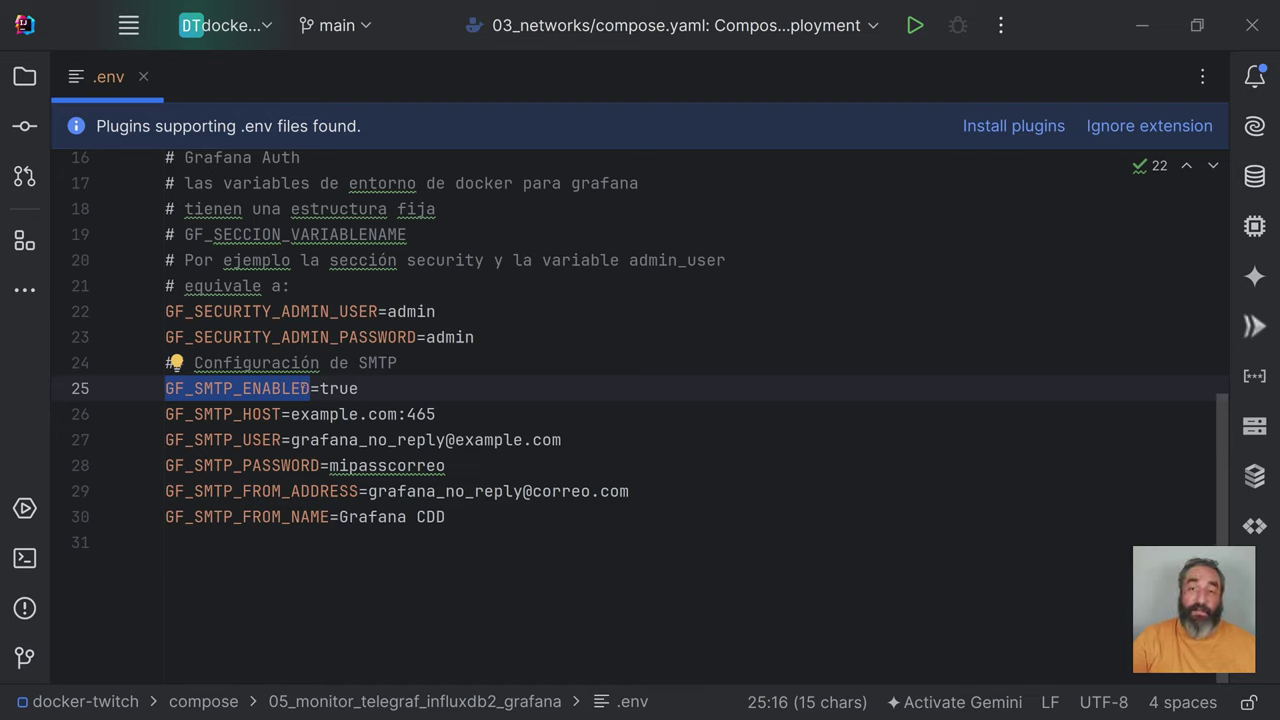
pyautogui.click(305, 388)
pyautogui.moveTo(194, 388); pyautogui.dragTo(233, 388)
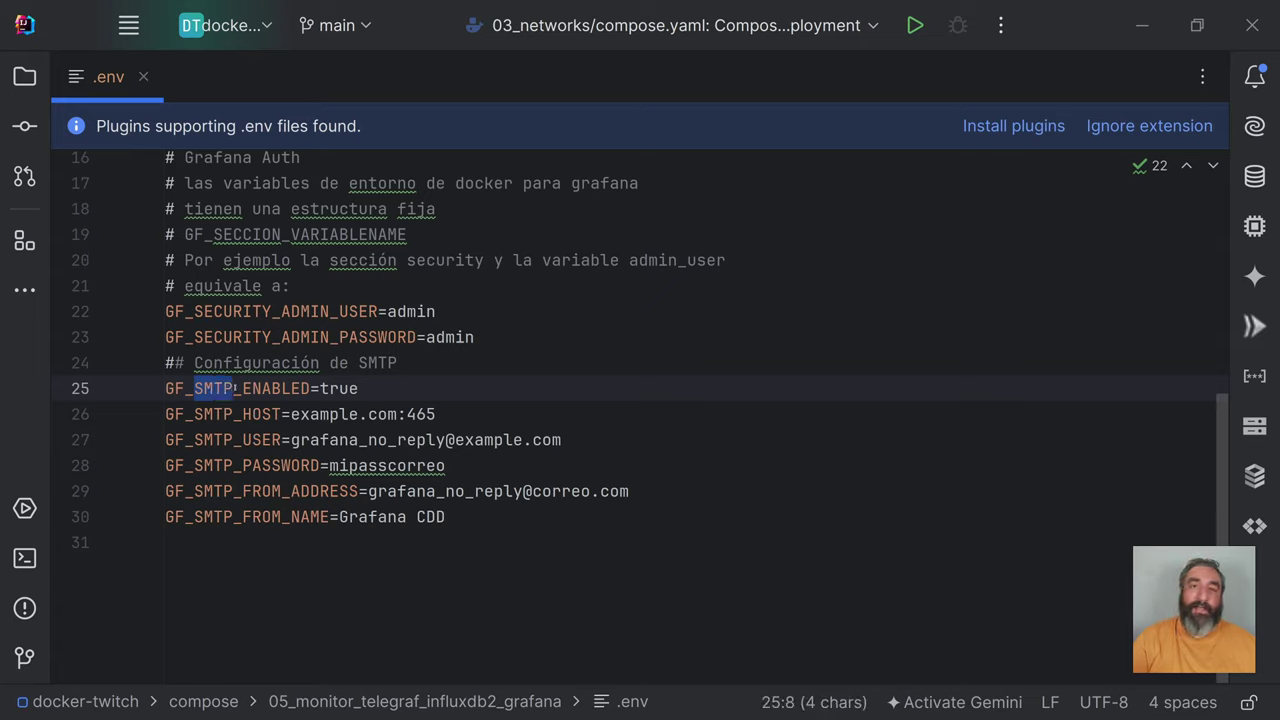
pyautogui.moveTo(242, 388); pyautogui.dragTo(312, 388)
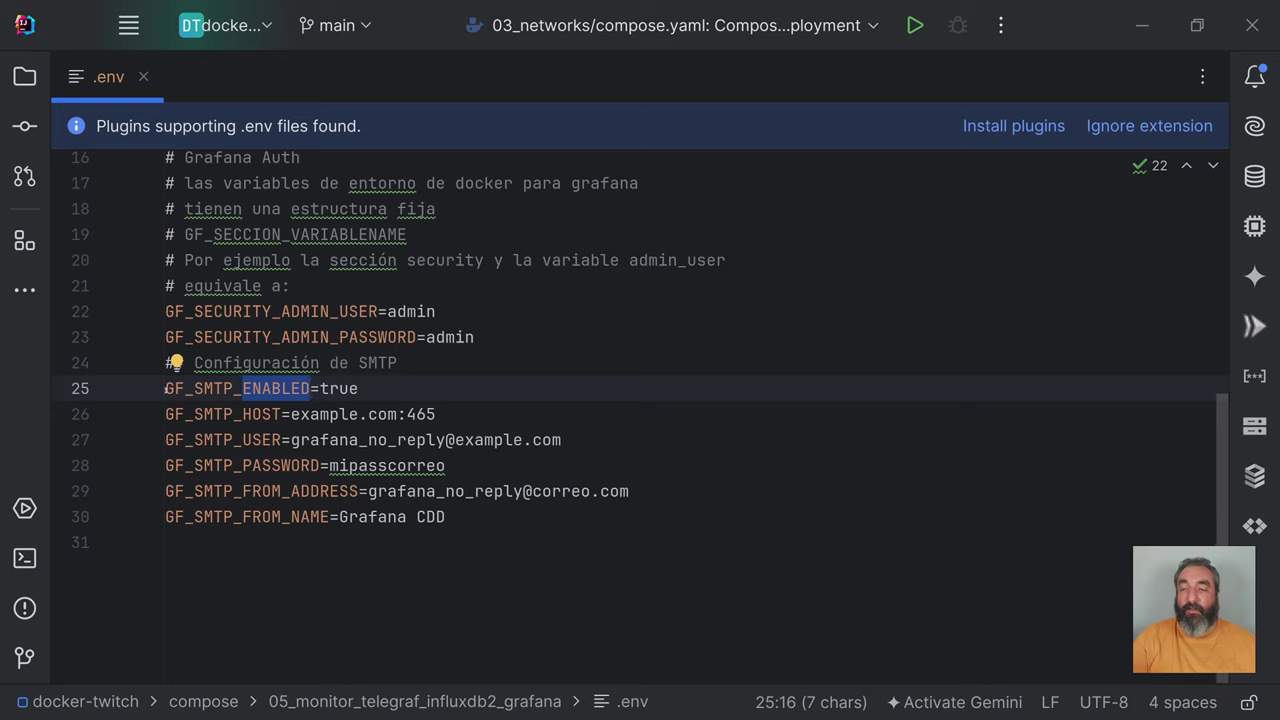
pyautogui.press('Home')
pyautogui.hotkey('shift', 'Right')
pyautogui.hotkey('shift', 'Right')
pyautogui.hotkey('shift', 'Right')
pyautogui.hotkey('shift', 'Right')
pyautogui.hotkey('shift', 'Right')
pyautogui.hotkey('shift', 'Right')
pyautogui.hotkey('shift', 'Right')
pyautogui.hotkey('shift', 'Right')
pyautogui.hotkey('shift', 'Right')
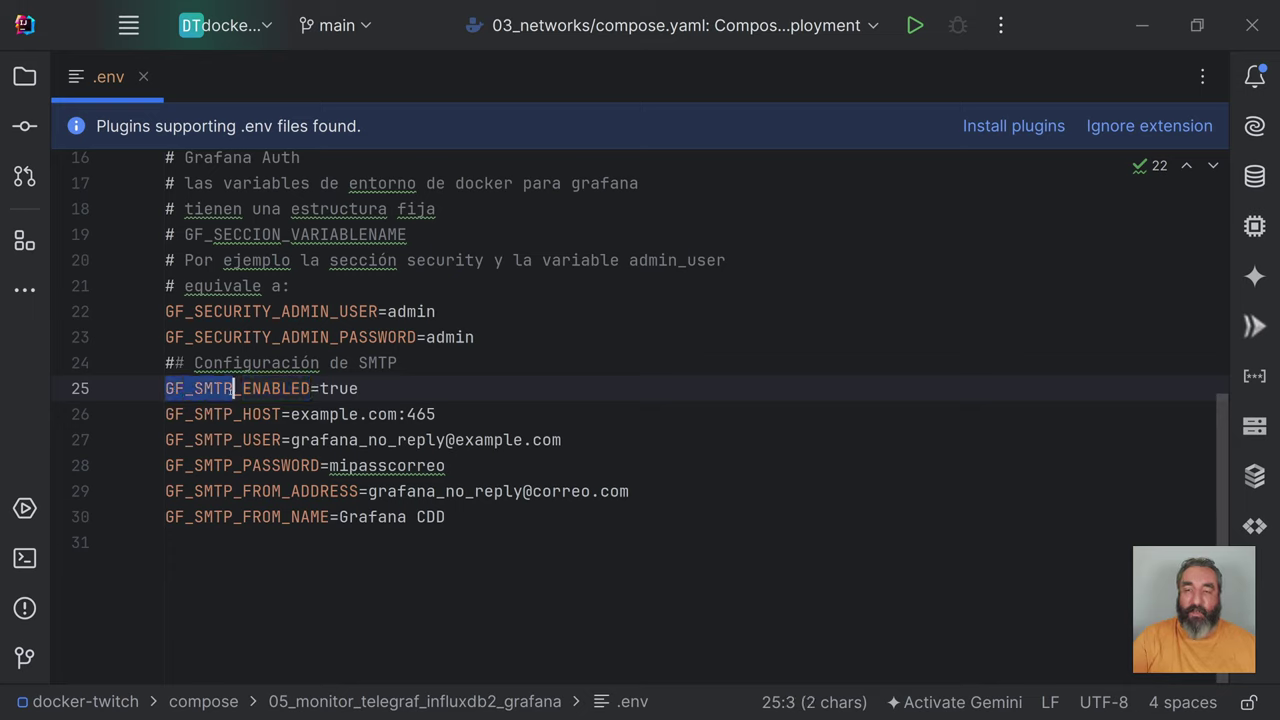
pyautogui.hotkey('shift', 'Right')
pyautogui.hotkey('shift', 'Right')
pyautogui.hotkey('shift', 'Right')
pyautogui.hotkey('shift', 'Right')
pyautogui.hotkey('shift', 'Right')
pyautogui.hotkey('shift', 'Right')
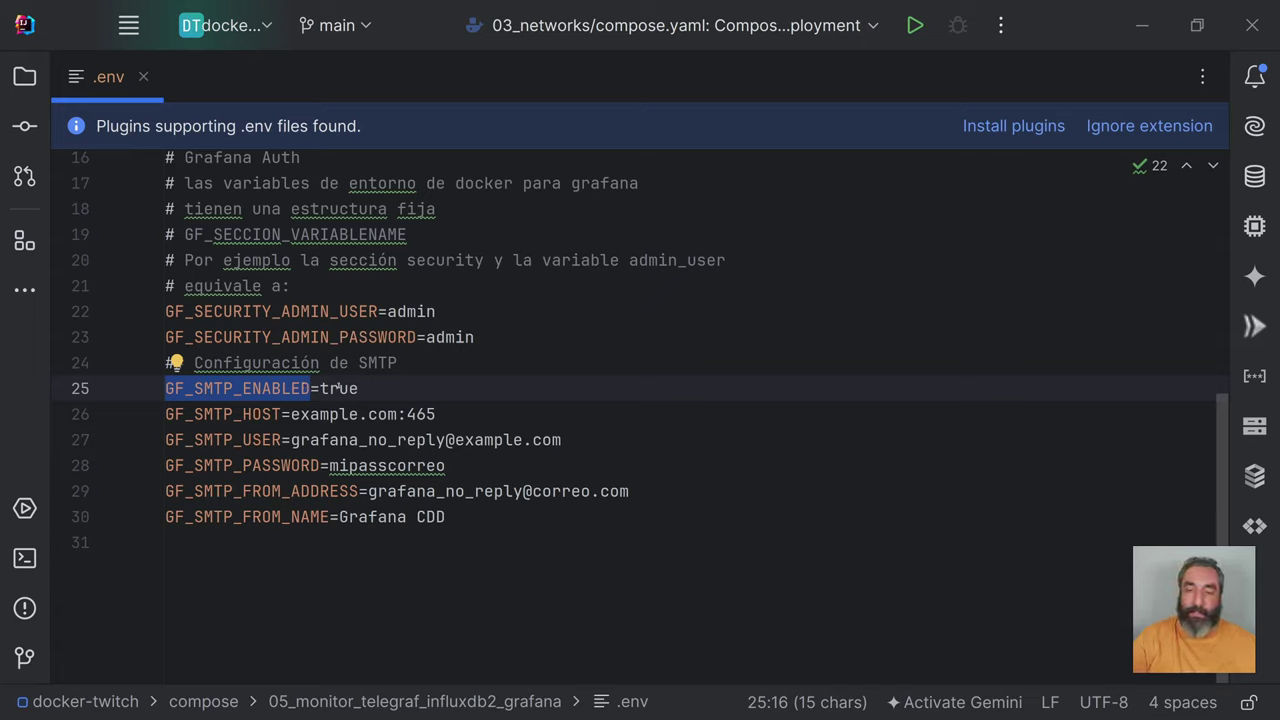
pyautogui.moveTo(359, 388); pyautogui.dragTo(165, 388)
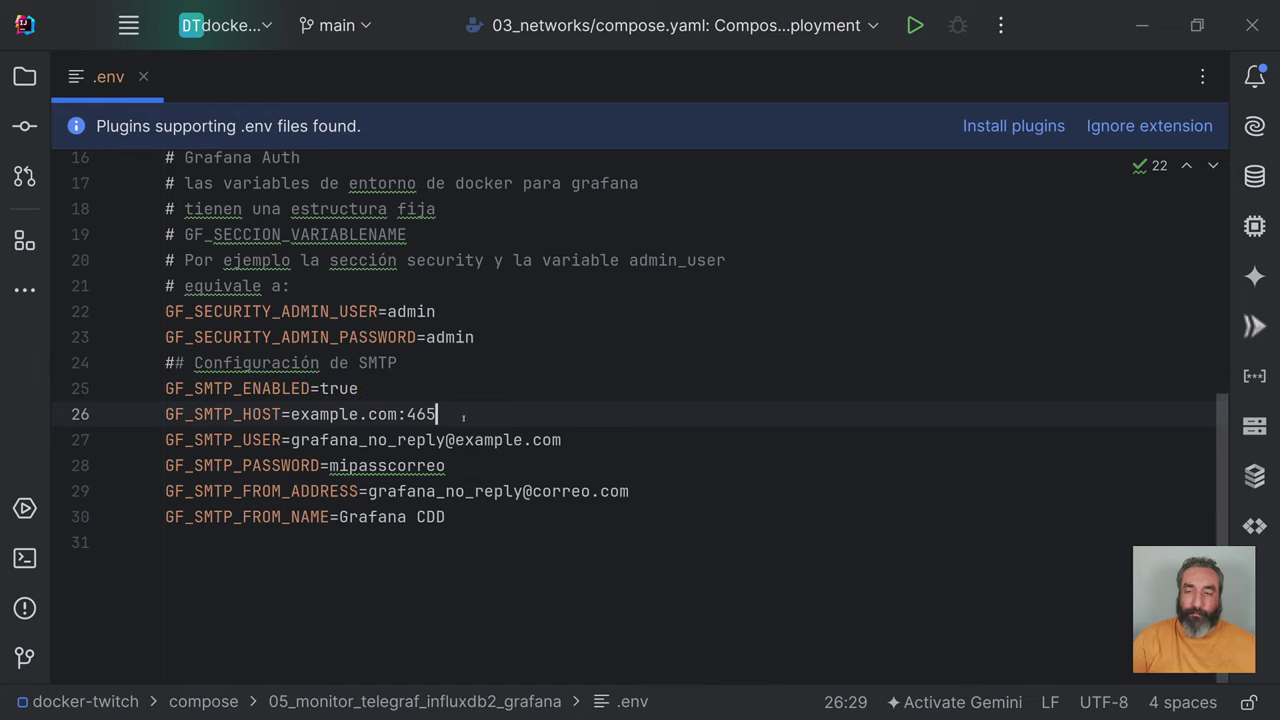
pyautogui.moveTo(507, 419); pyautogui.dragTo(165, 414)
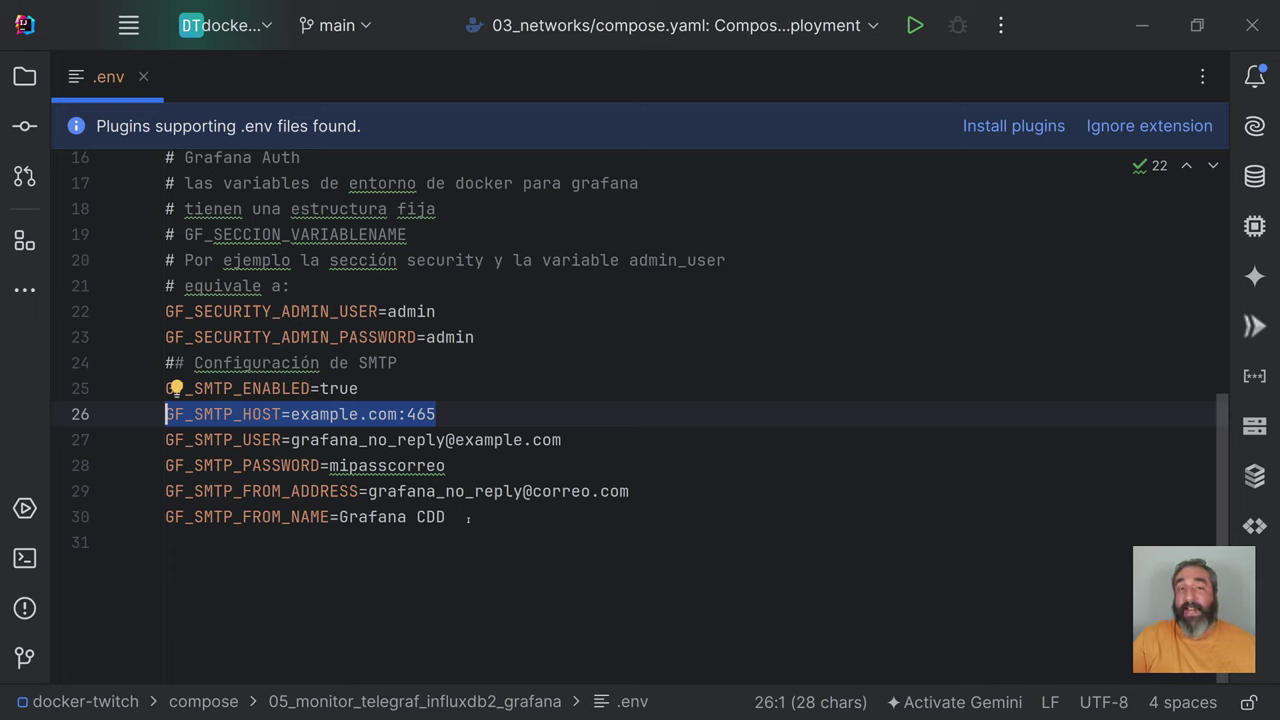
# Step: Highlight the SMTP host example.com, port 465, user and password lines in .env
pyautogui.click(340, 440)
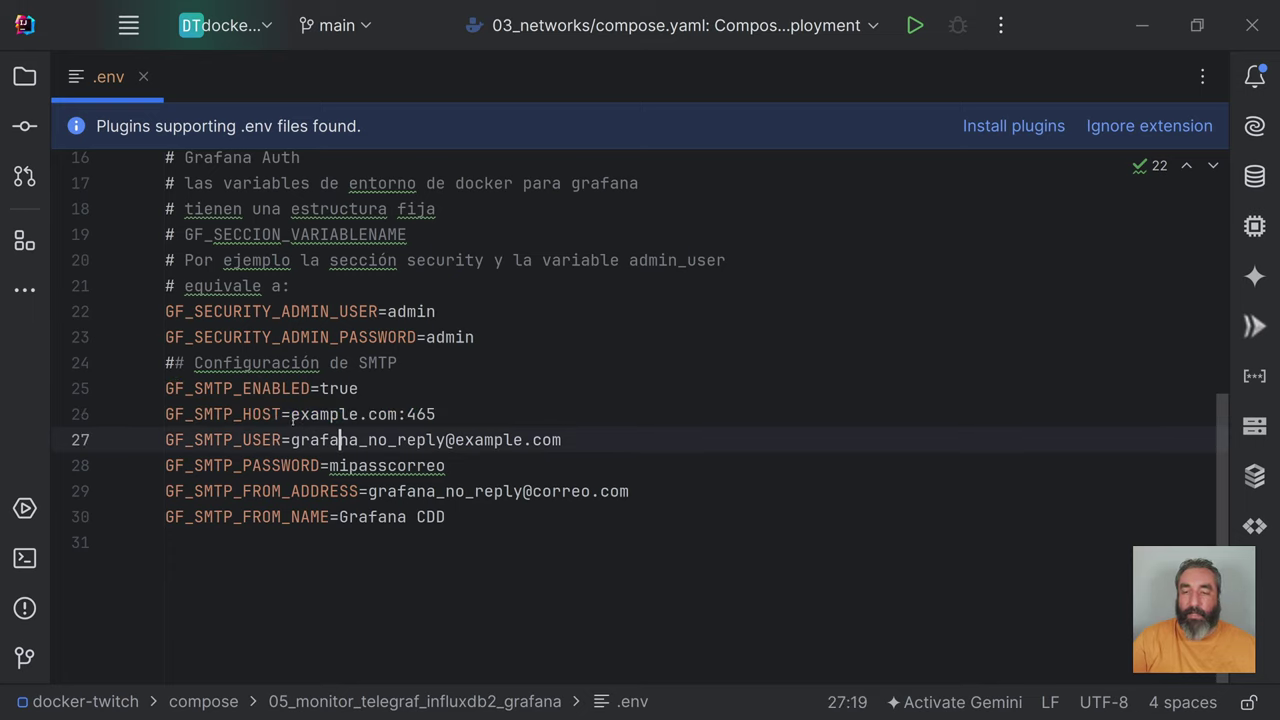
pyautogui.moveTo(290, 414); pyautogui.dragTo(398, 414)
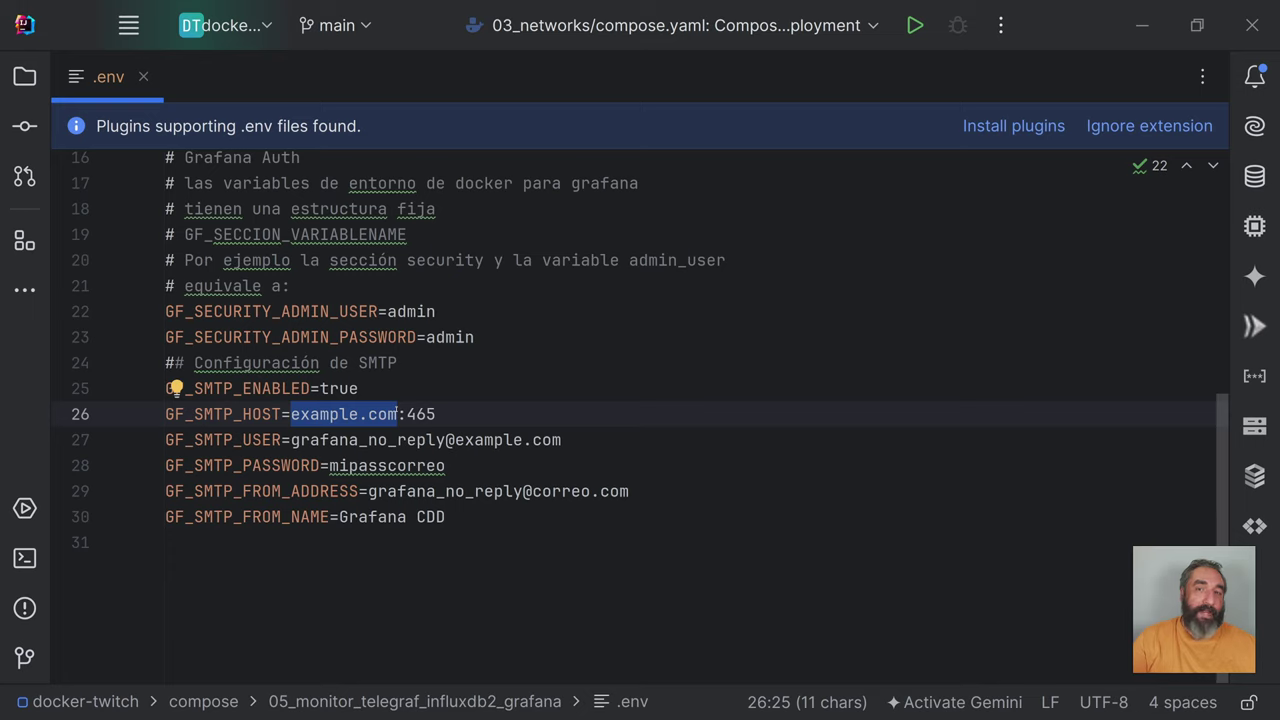
pyautogui.moveTo(406, 414); pyautogui.dragTo(441, 414)
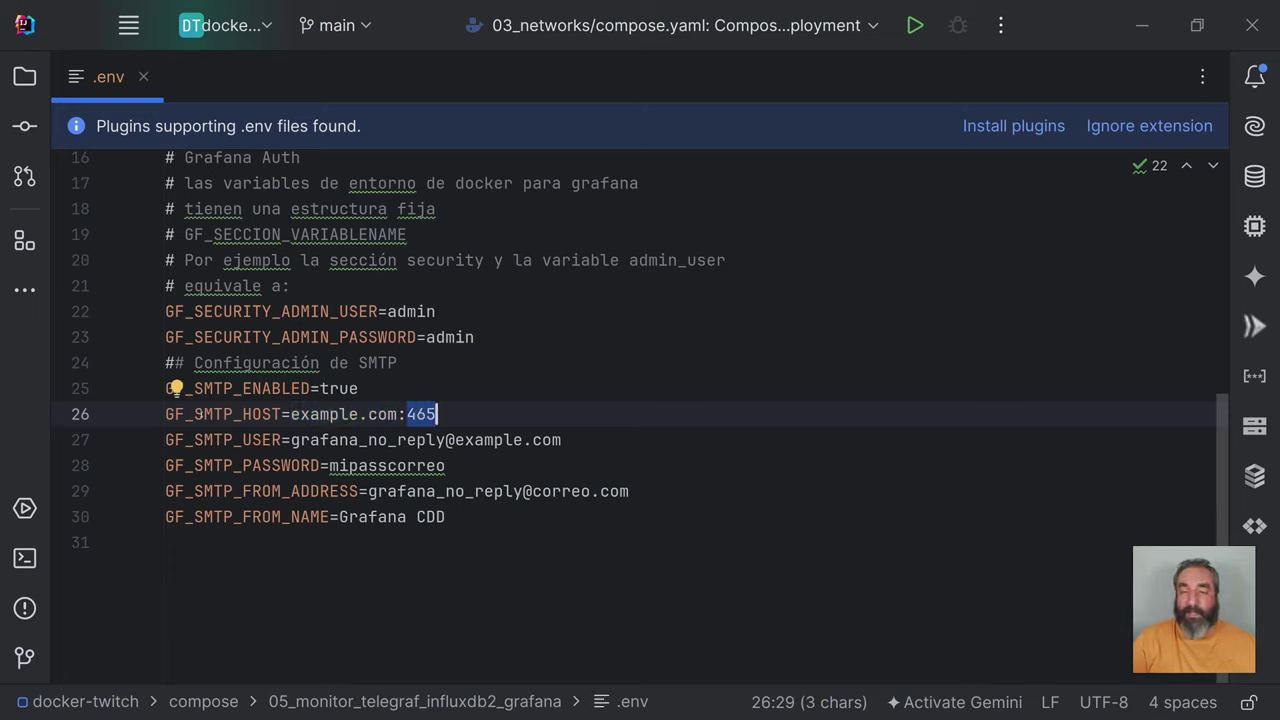
pyautogui.moveTo(196, 414); pyautogui.dragTo(284, 414)
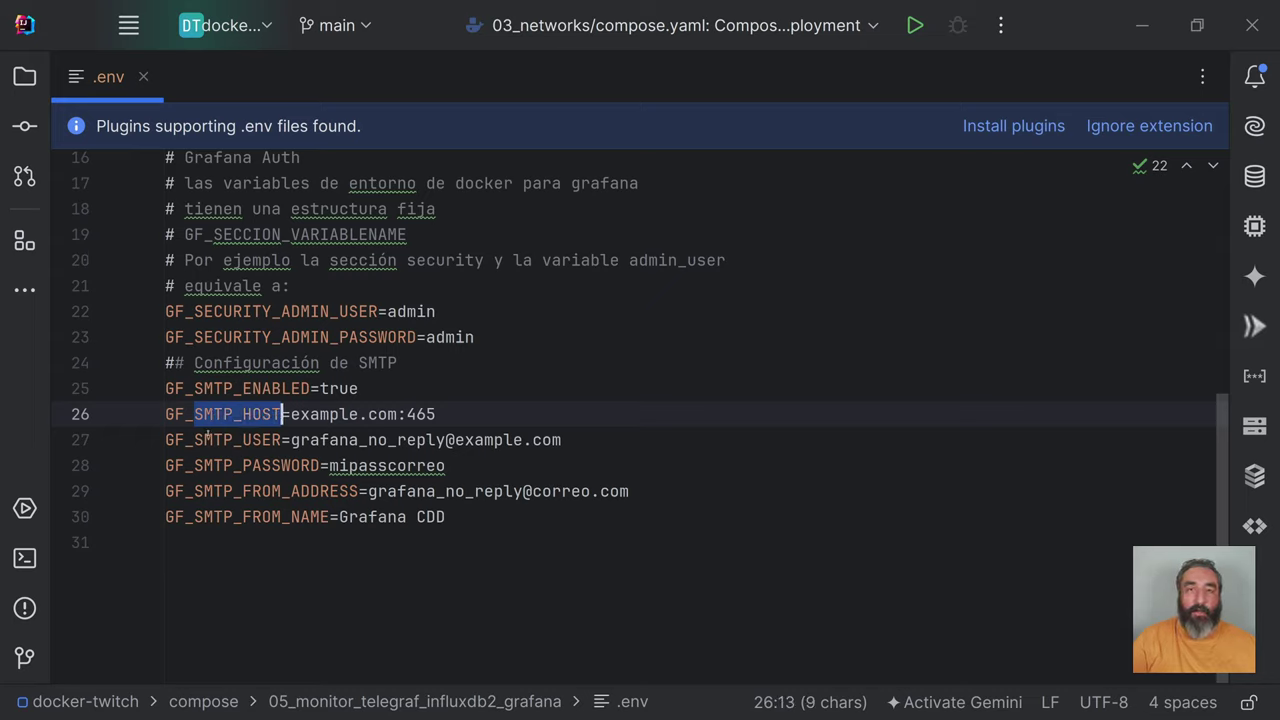
pyautogui.moveTo(194, 440); pyautogui.dragTo(563, 440)
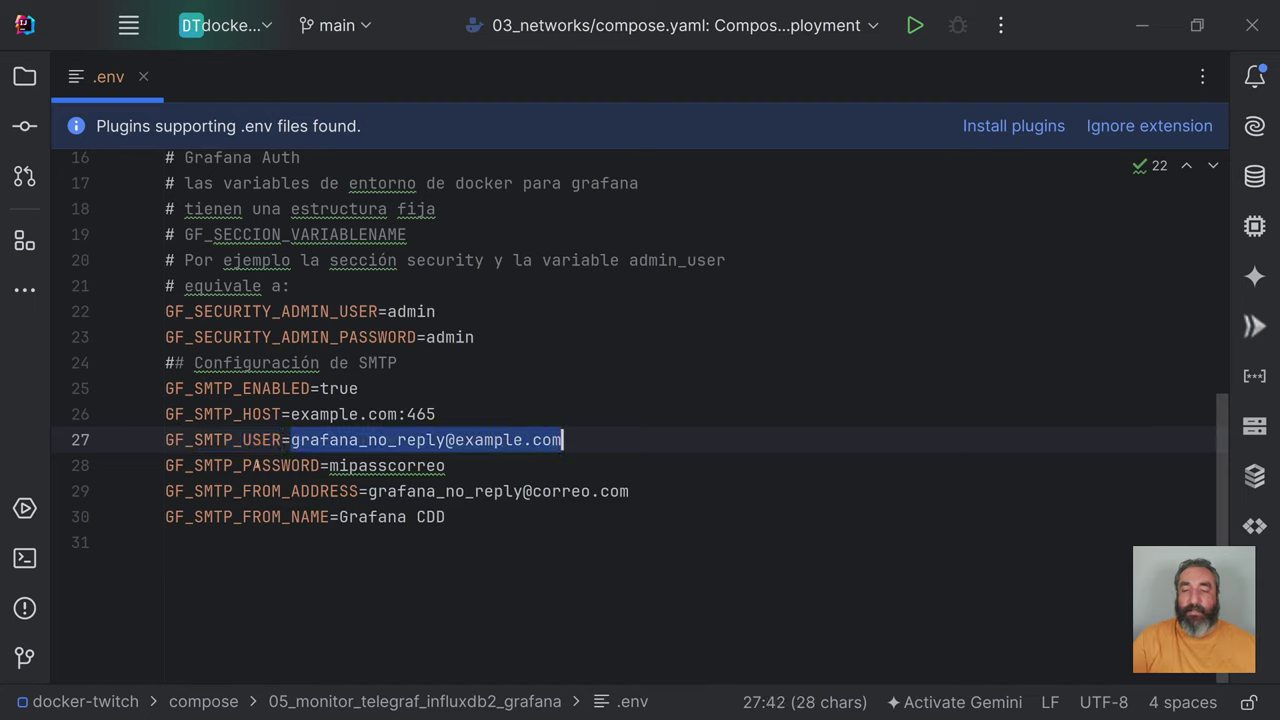
pyautogui.moveTo(194, 466); pyautogui.dragTo(452, 466)
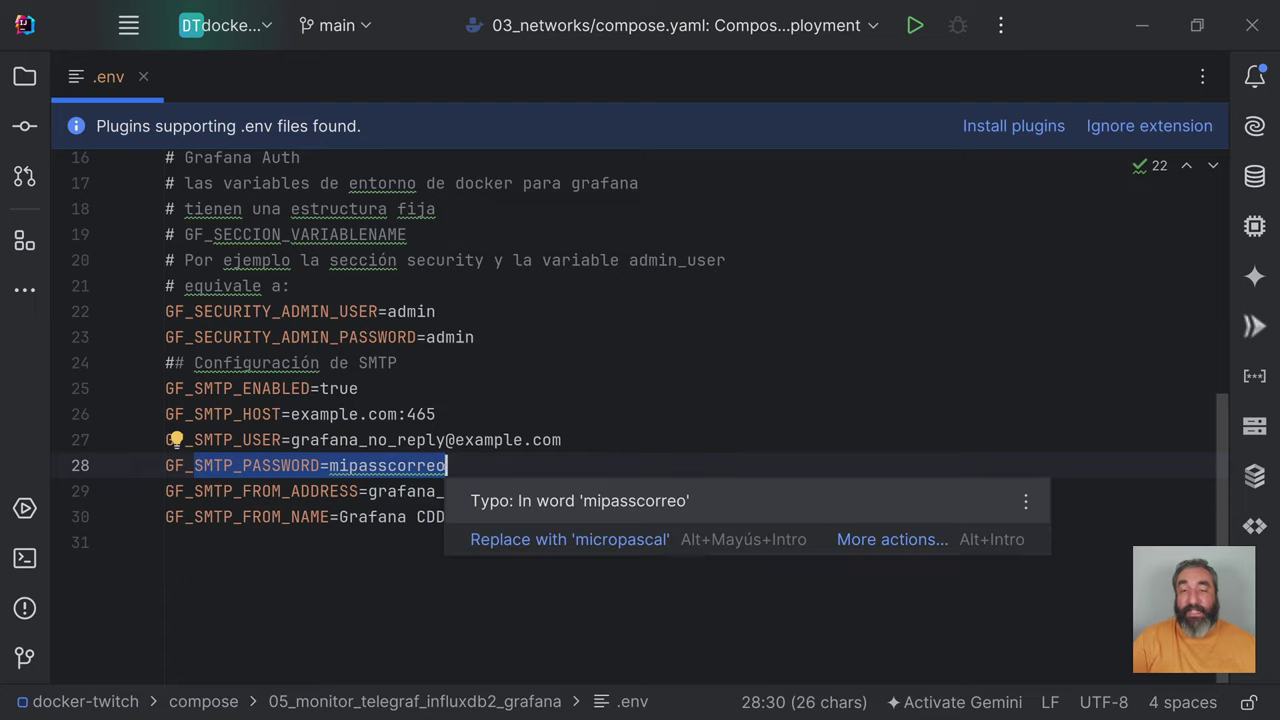
# Step: Highlight the sender address and sender name 'Grafana CDD', then the whole SMTP block
pyautogui.moveTo(194, 491); pyautogui.dragTo(632, 491)
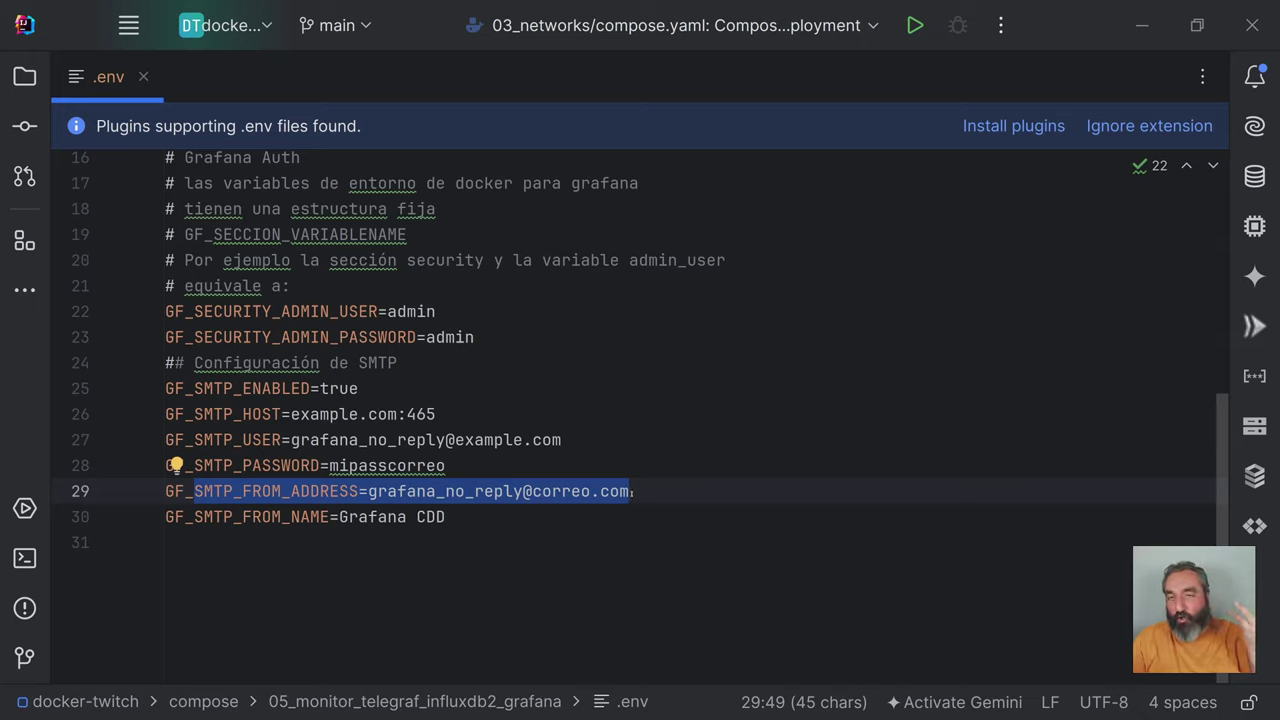
pyautogui.click(387, 516)
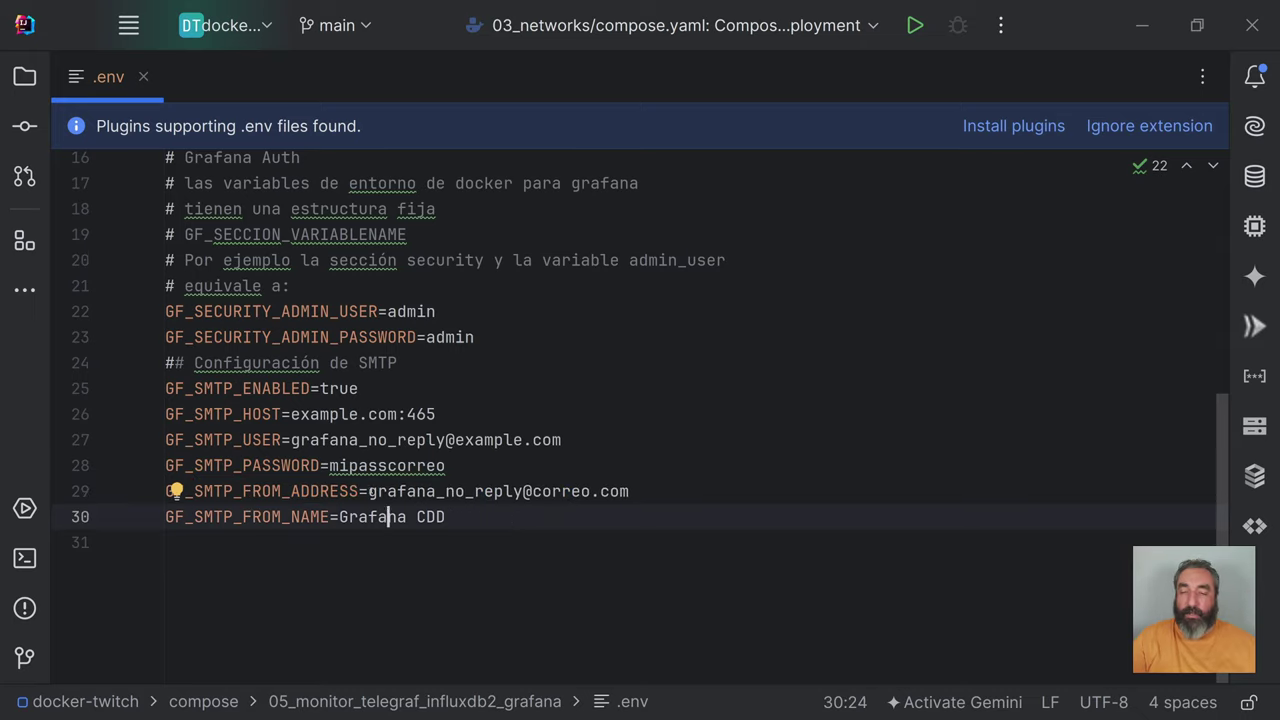
pyautogui.moveTo(368, 491); pyautogui.dragTo(632, 491)
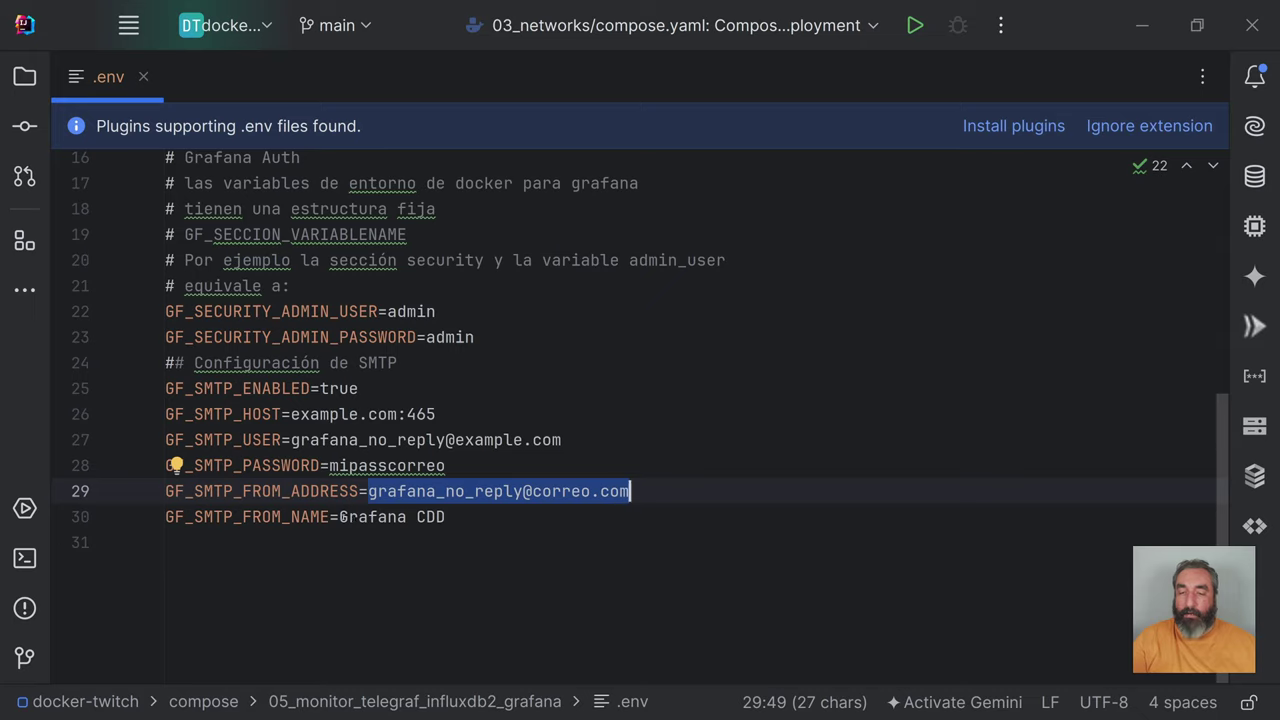
pyautogui.moveTo(447, 517); pyautogui.dragTo(165, 491)
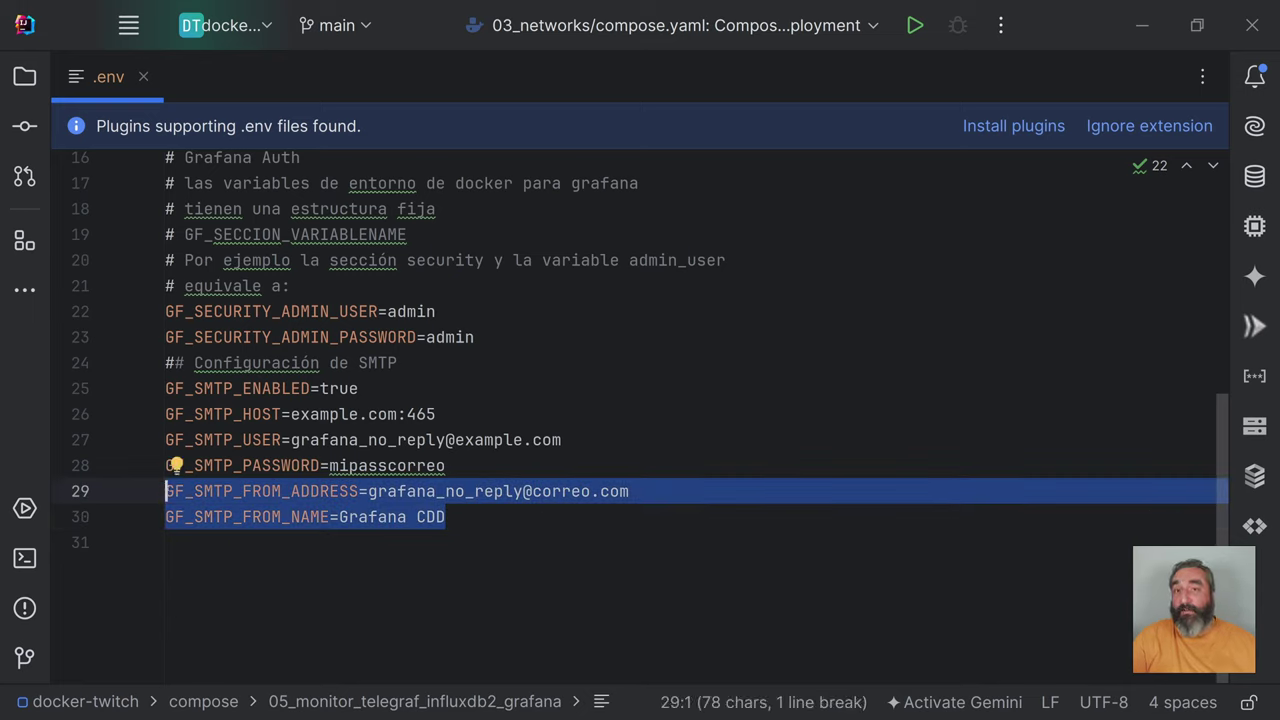
pyautogui.click(446, 517)
pyautogui.moveTo(436, 491); pyautogui.dragTo(525, 491)
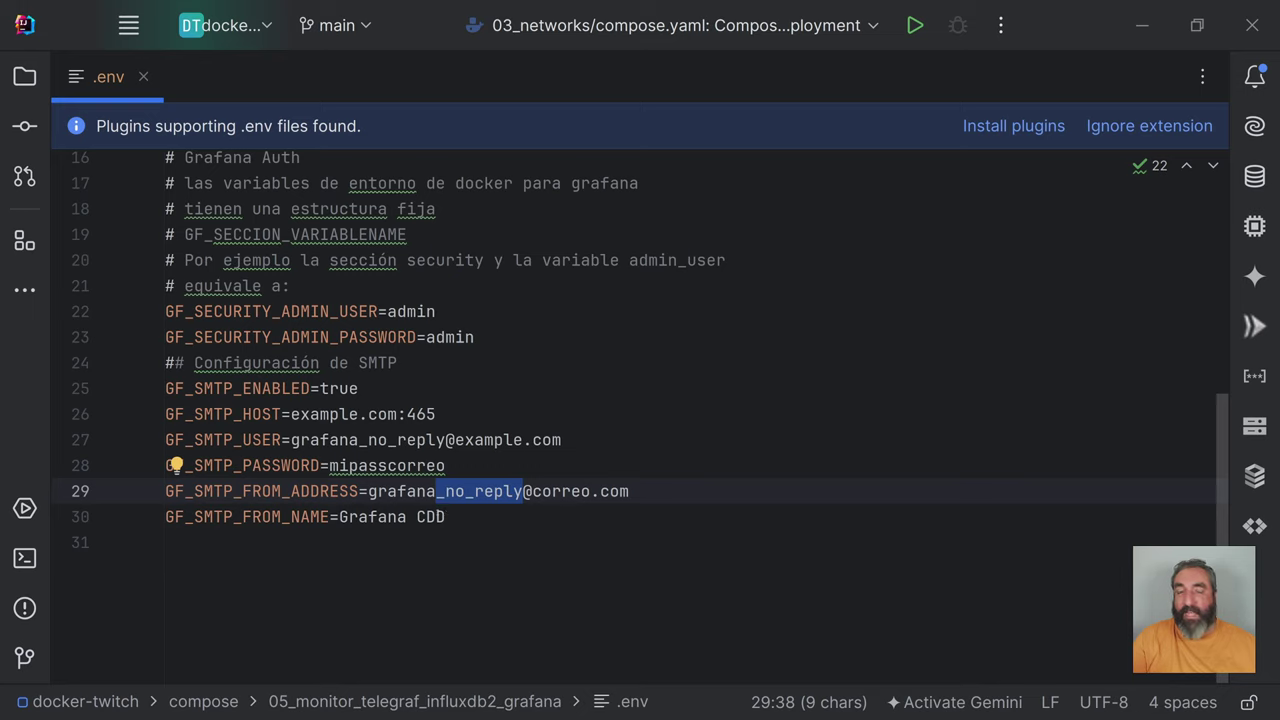
pyautogui.moveTo(480, 518); pyautogui.dragTo(165, 388)
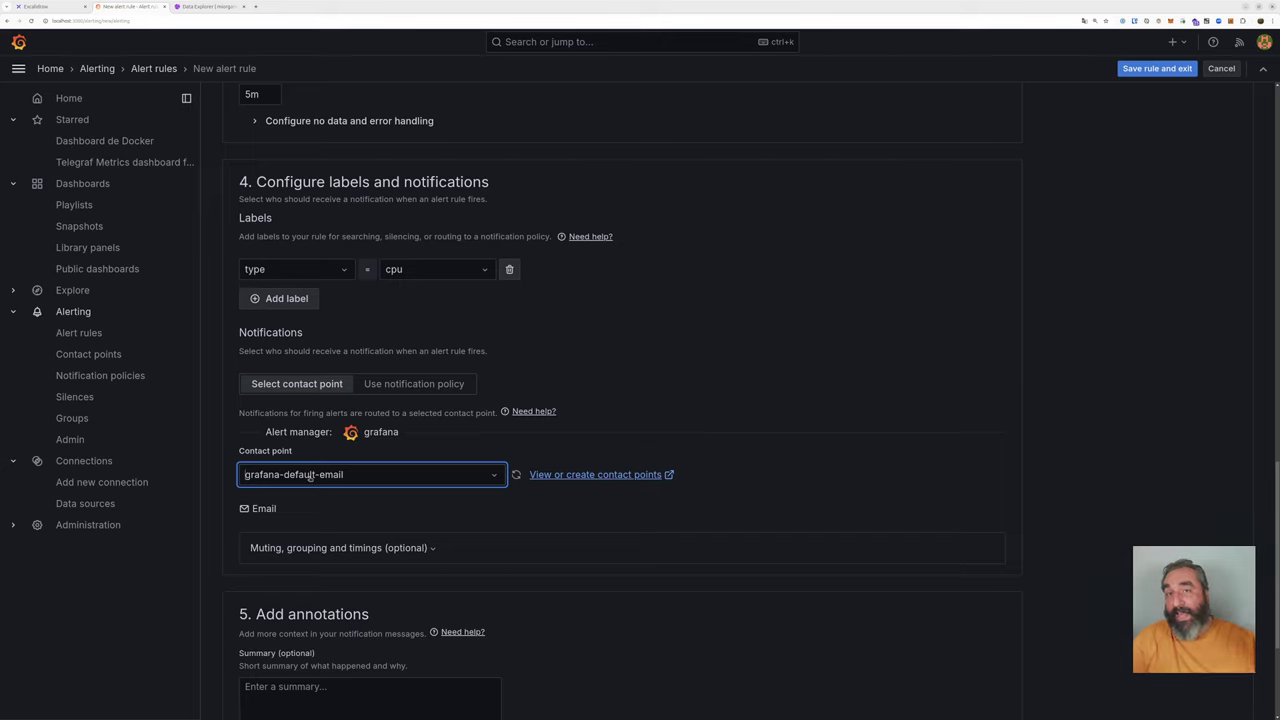
# Step: Try saving the new alert rule, which fails with an error
pyautogui.scroll(-1, 485, 455)
pyautogui.scroll(-3, 485, 455)
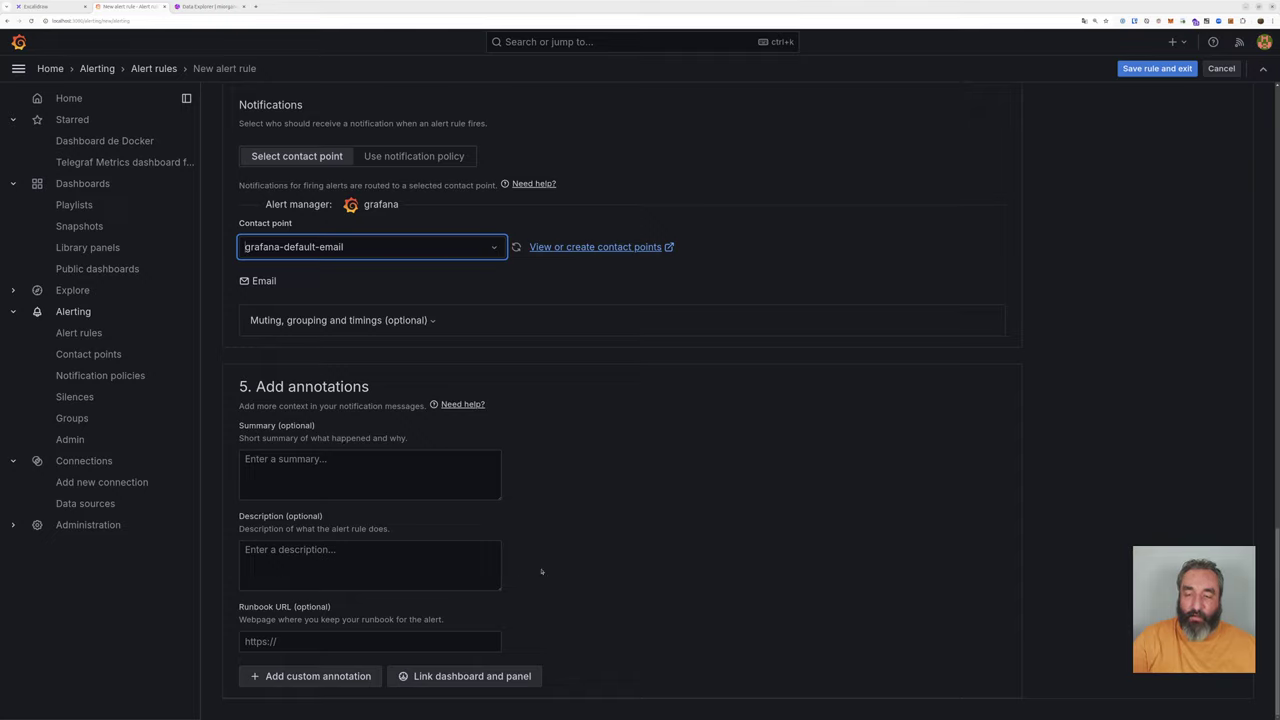
pyautogui.click(1158, 68)
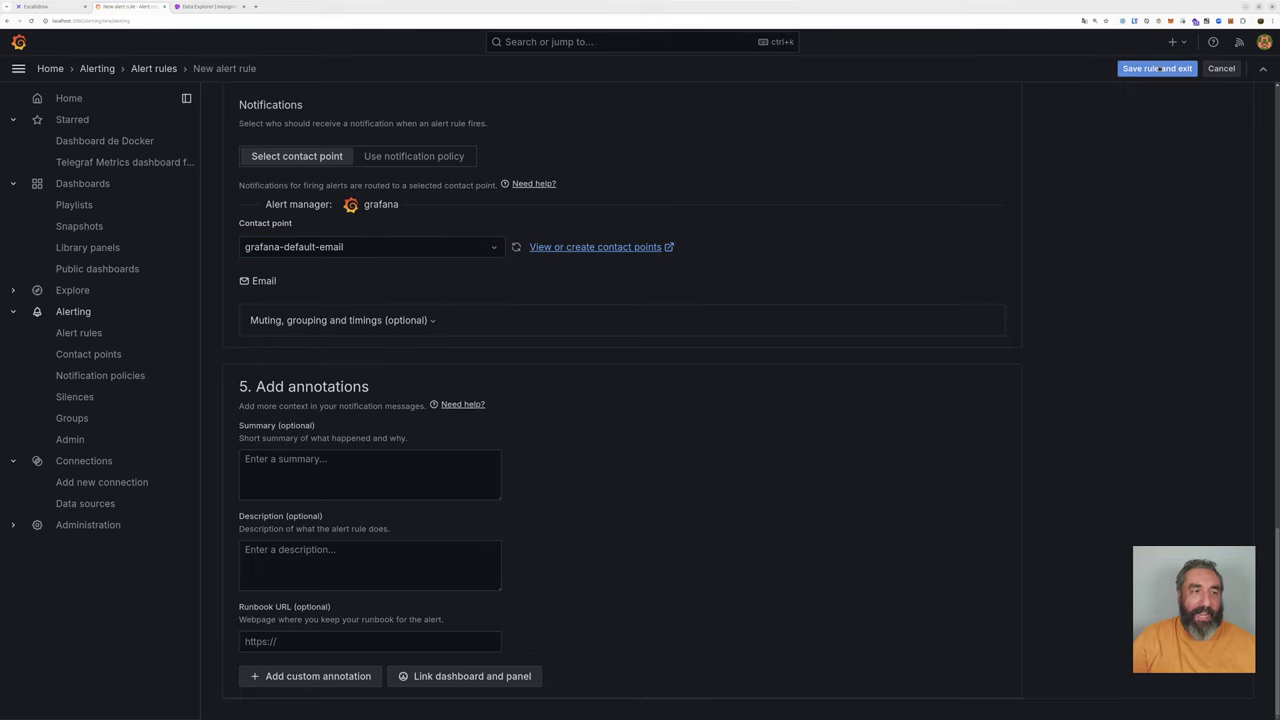
pyautogui.scroll(3, 833, 240)
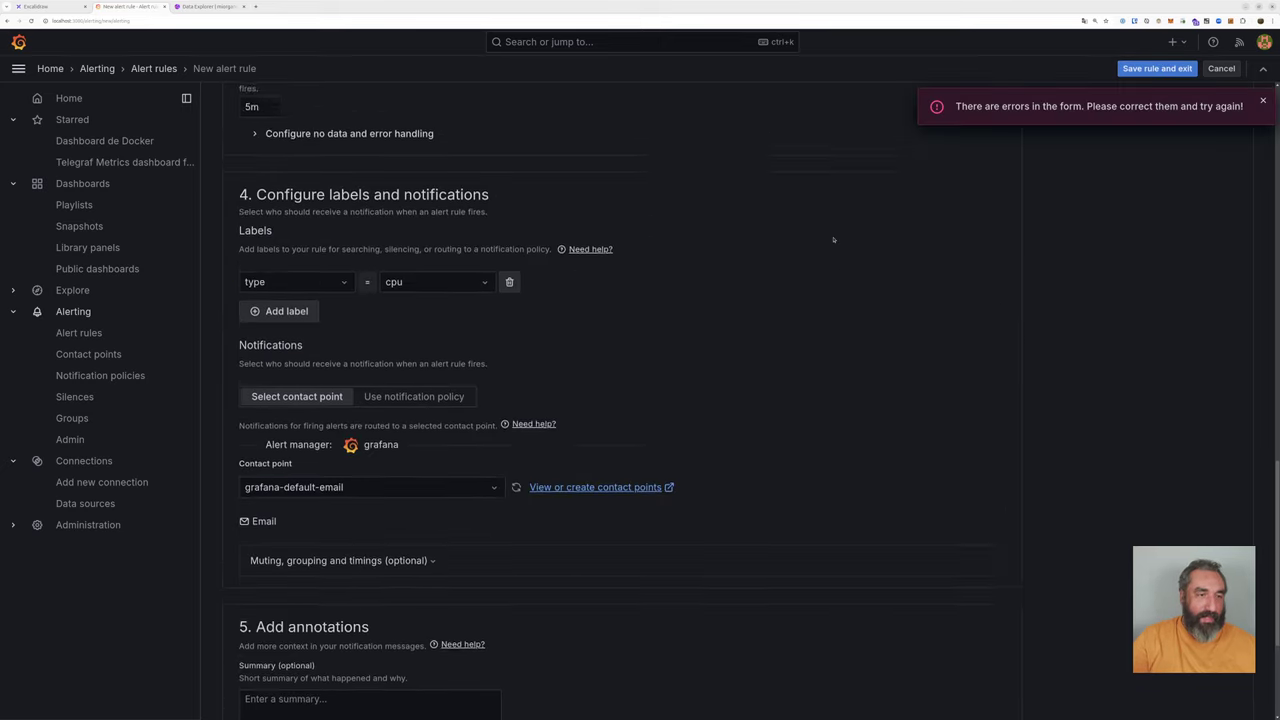
pyautogui.scroll(4, 833, 240)
# Step: Create a new evaluation group named 5m with a 5m evaluation interval
pyautogui.click(501, 335)
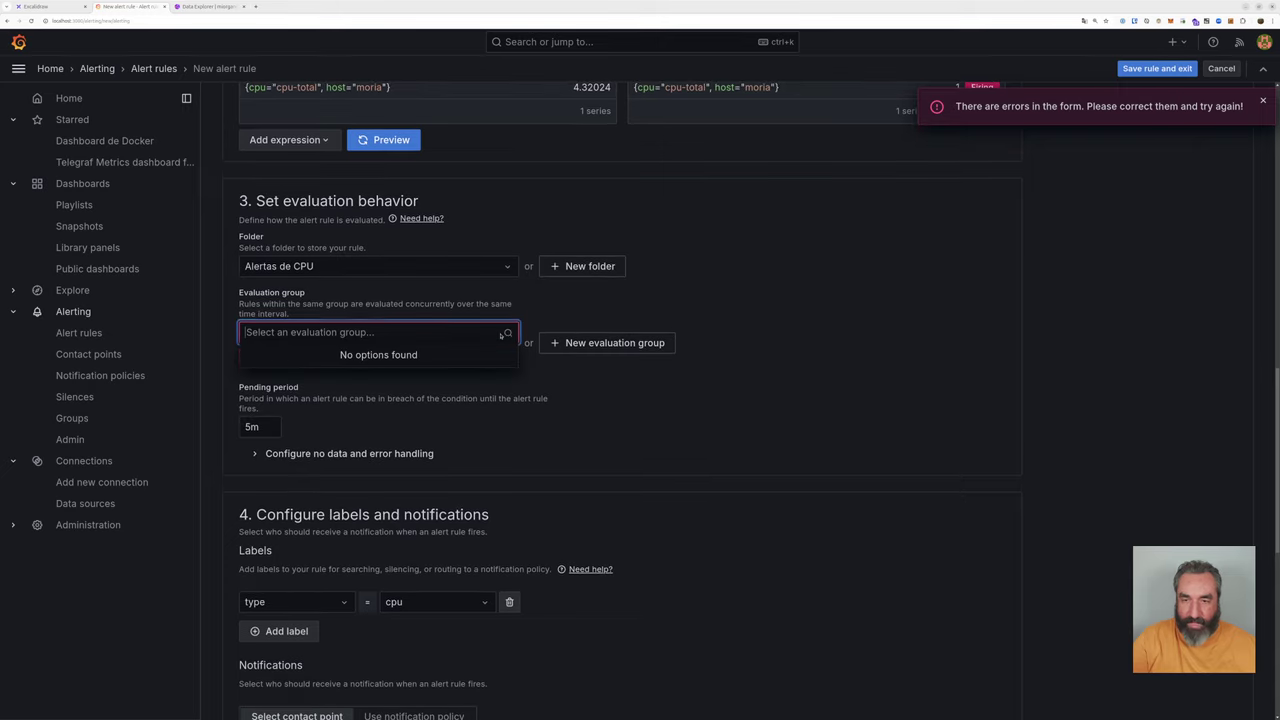
pyautogui.click(581, 343)
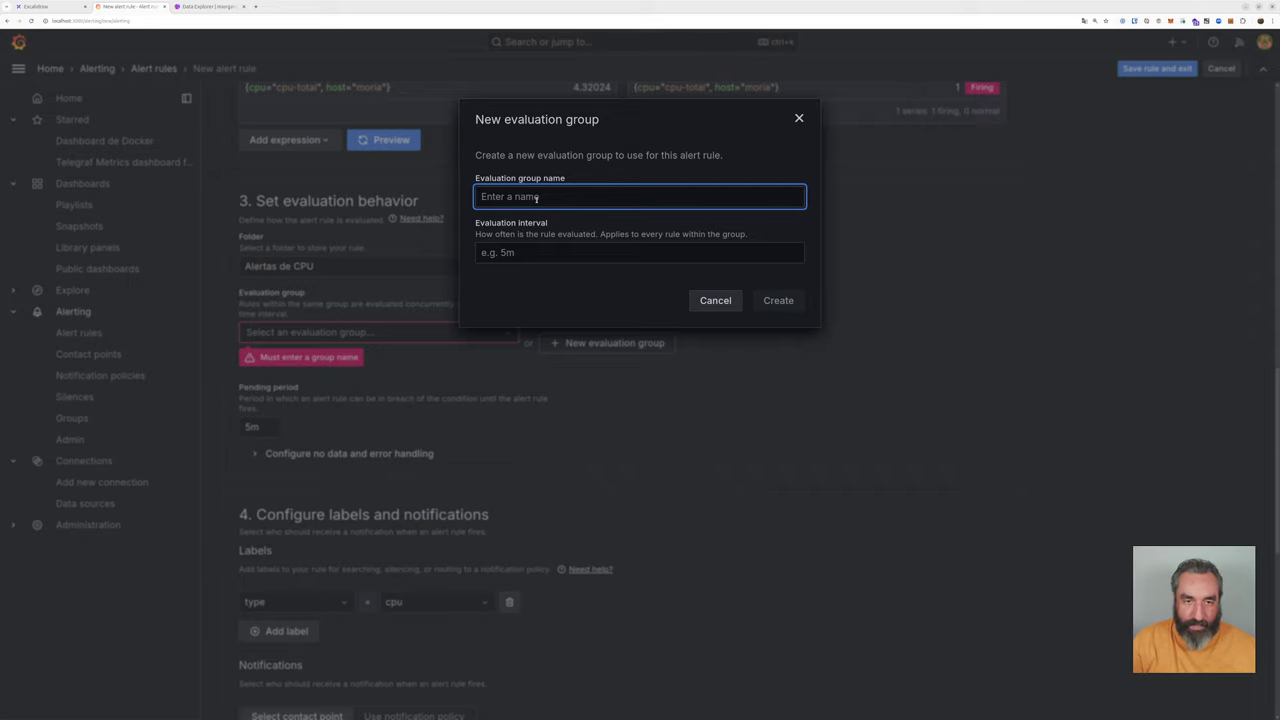
pyautogui.write('5m')
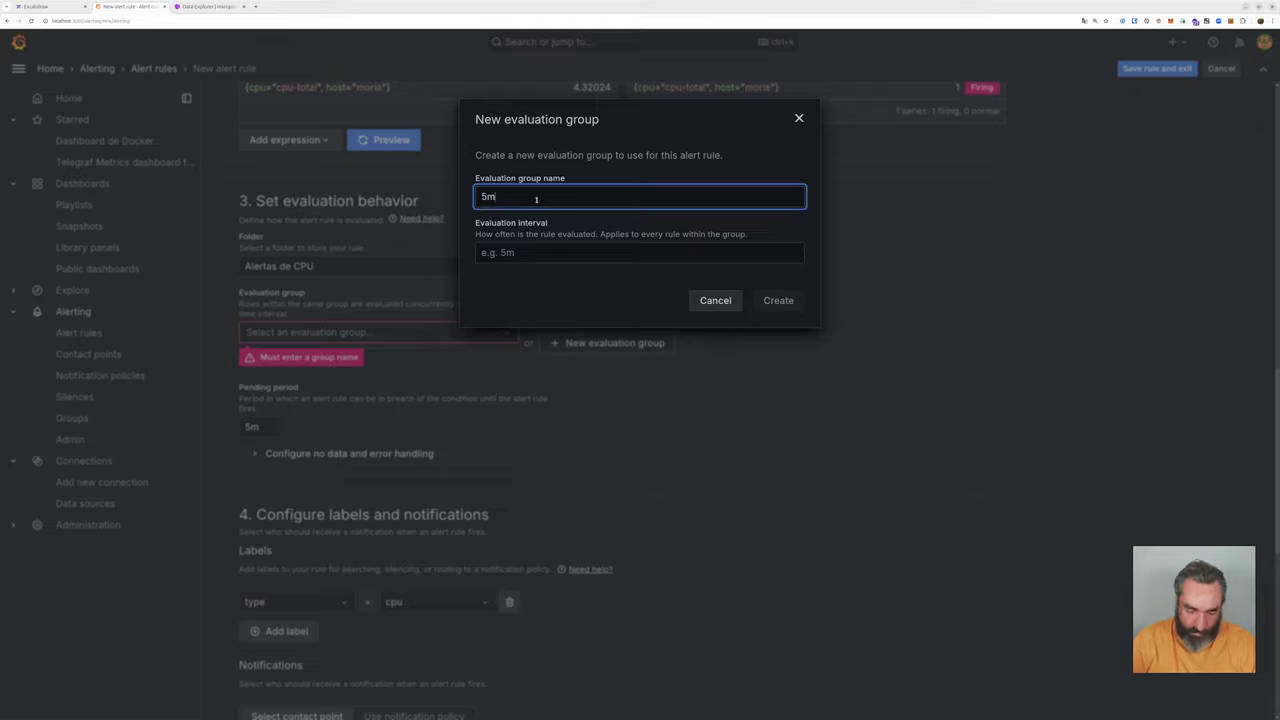
pyautogui.press('Tab')
pyautogui.write('5m')
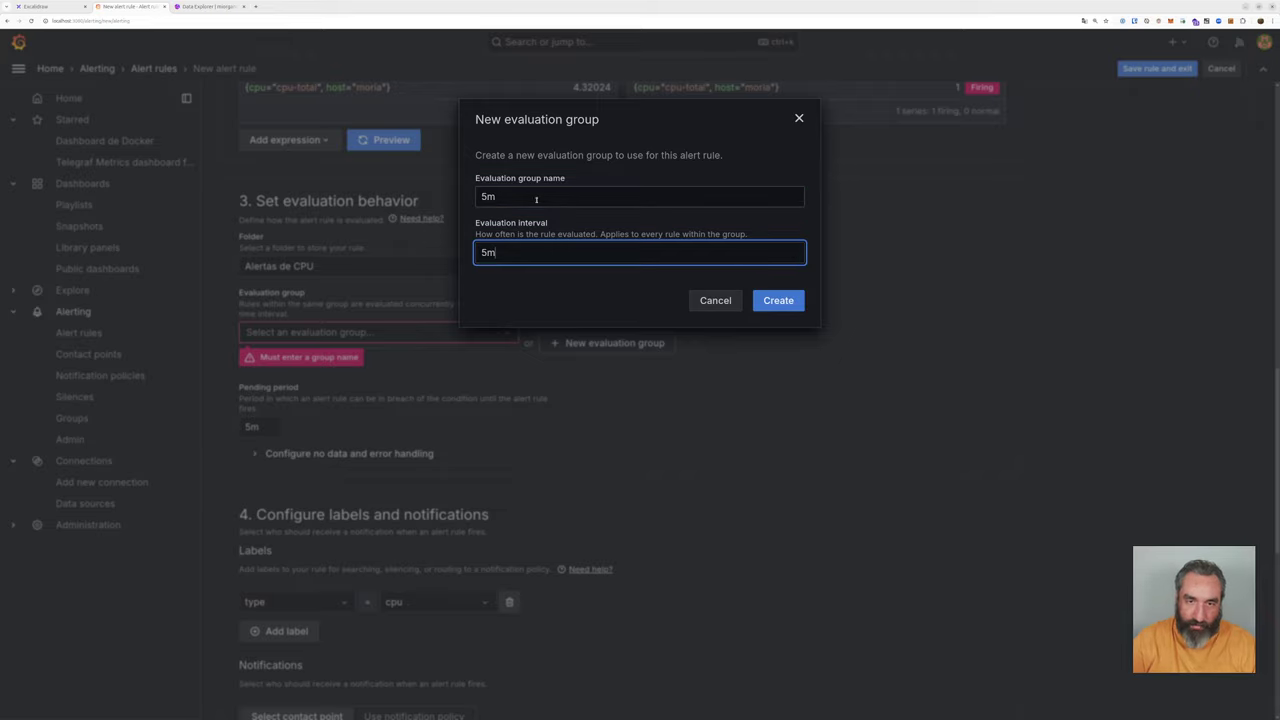
pyautogui.click(776, 302)
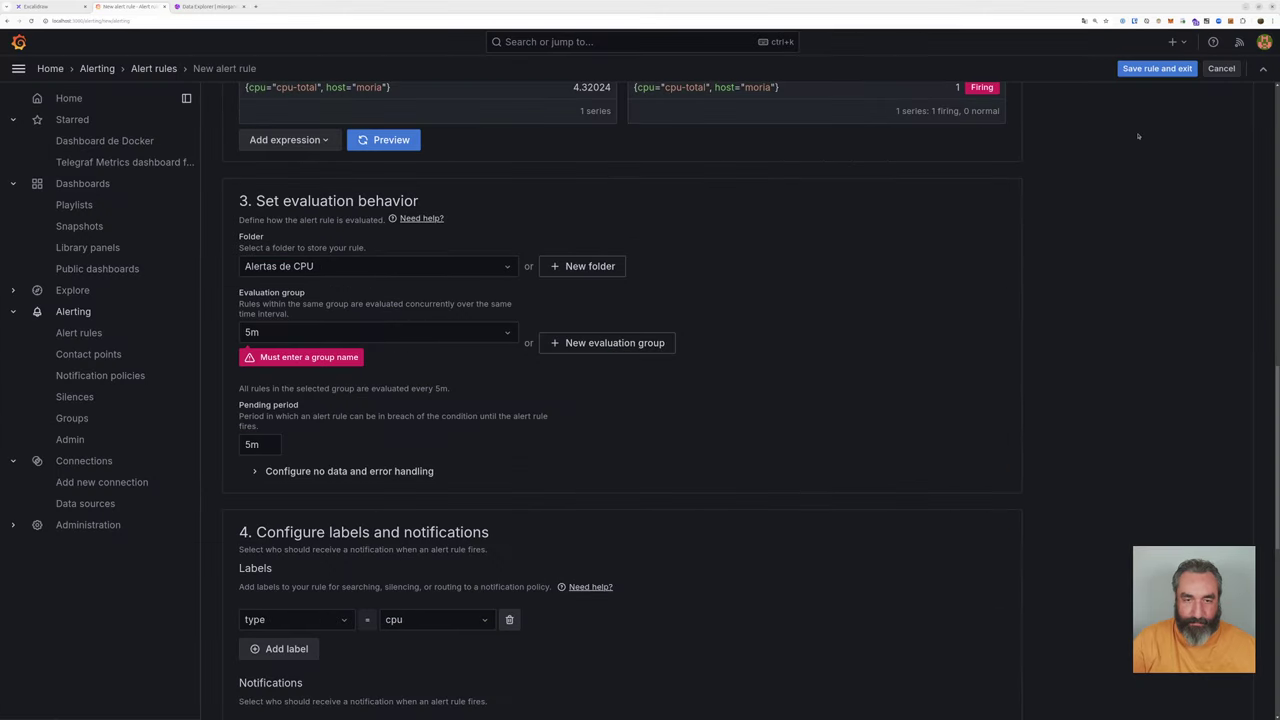
# Step: Save the CPU alta rule and check its next evaluation time under Alertas de CPU
pyautogui.click(1143, 69)
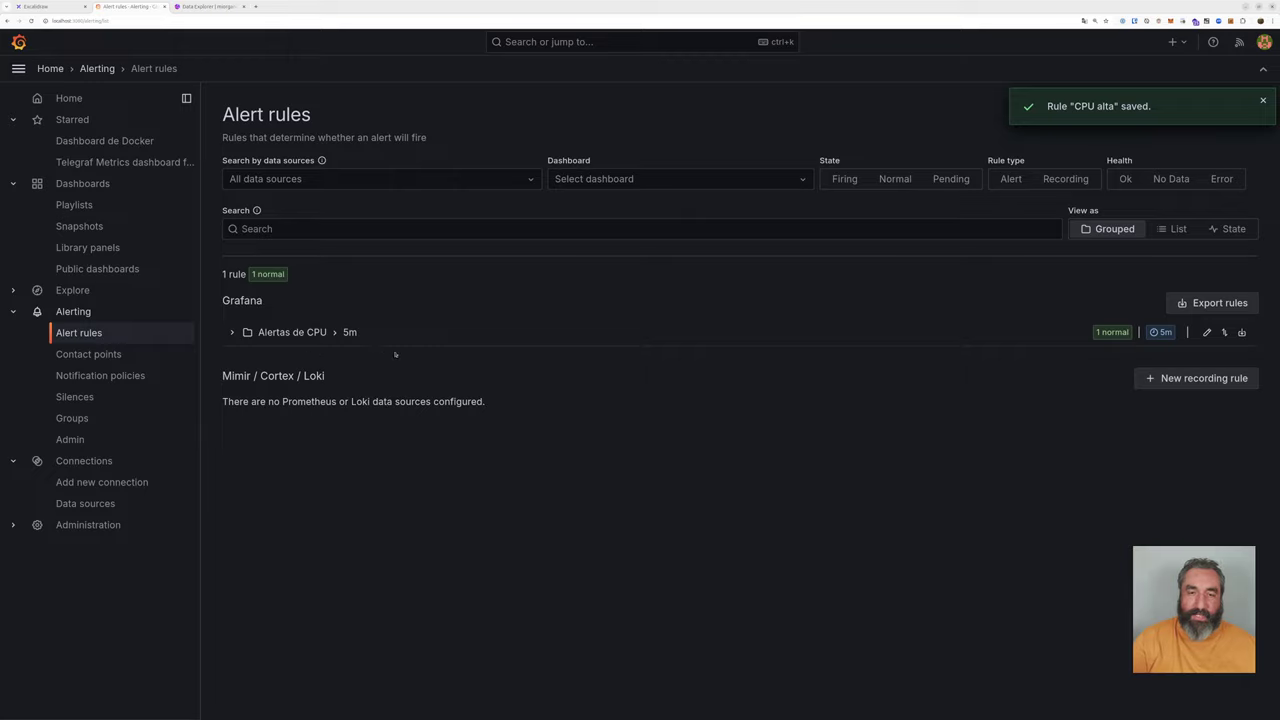
pyautogui.click(232, 332)
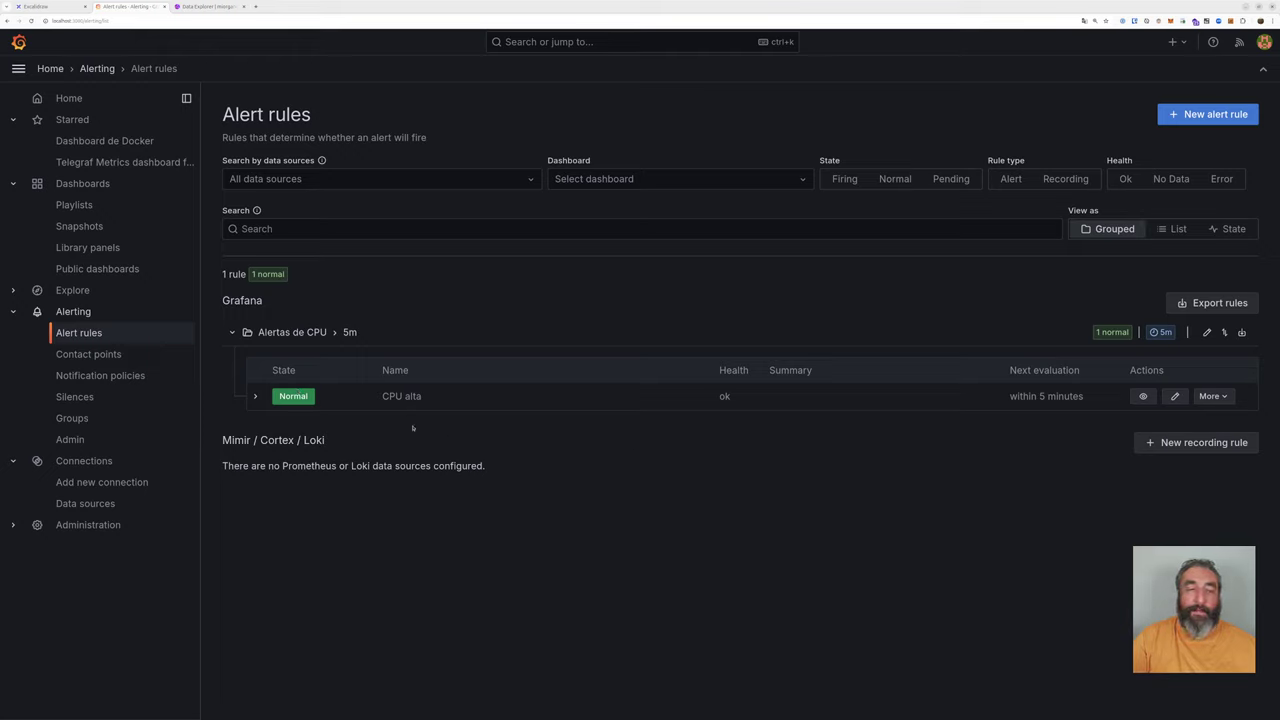
pyautogui.moveTo(1009, 398); pyautogui.dragTo(1086, 399)
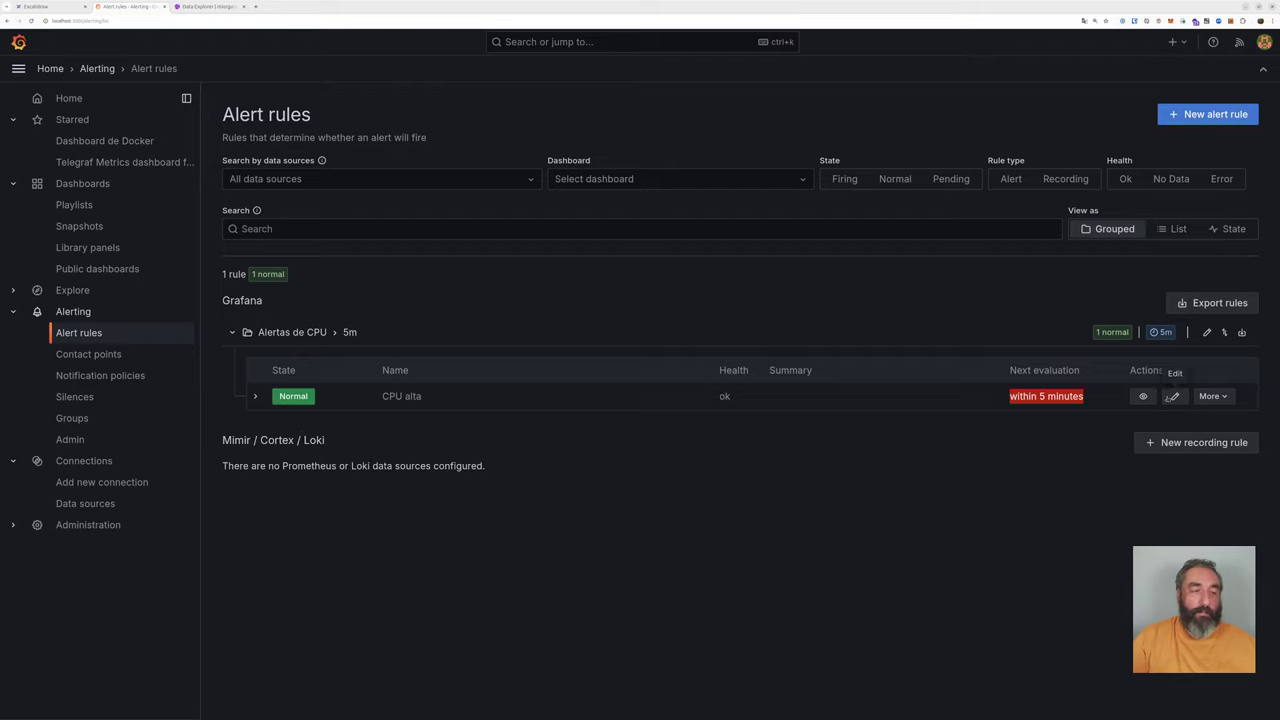
# Step: Reopen CPU alta for editing and review its thresholds, including recovery value 3, and the Flux query
pyautogui.click(1176, 397)
pyautogui.scroll(-3, 653, 360)
pyautogui.scroll(-3, 653, 360)
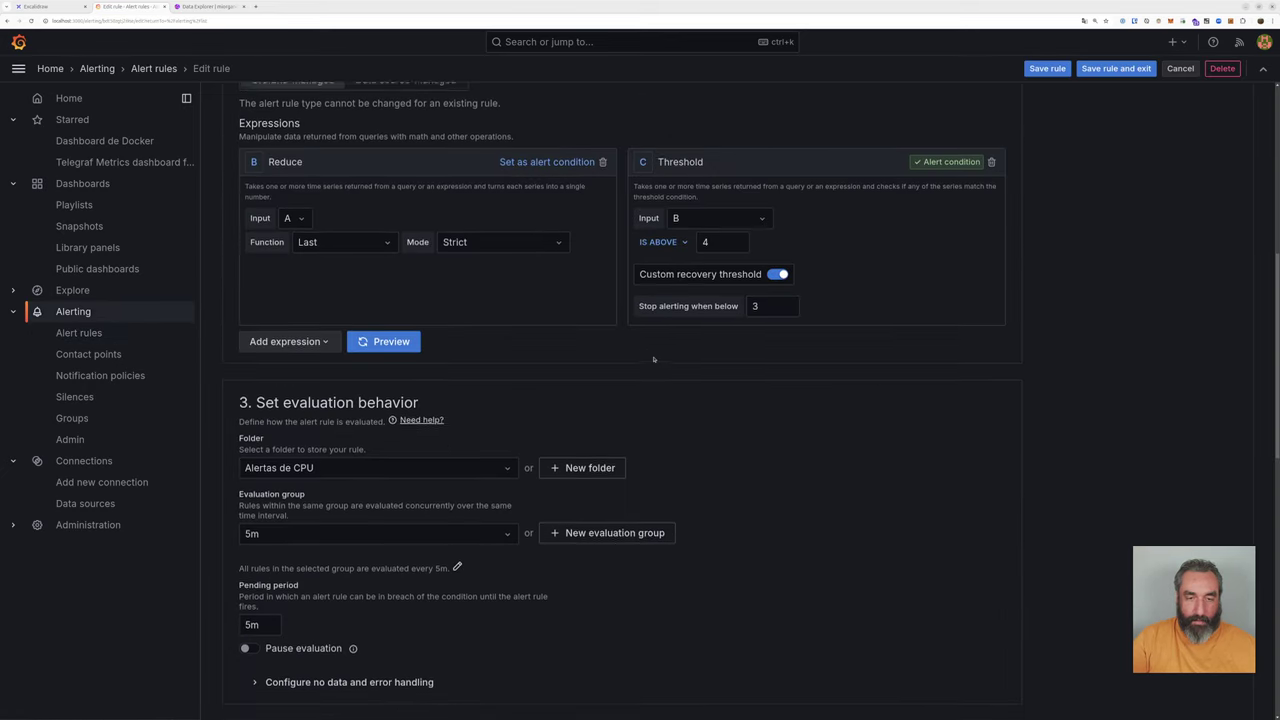
pyautogui.moveTo(722, 241); pyautogui.dragTo(690, 243)
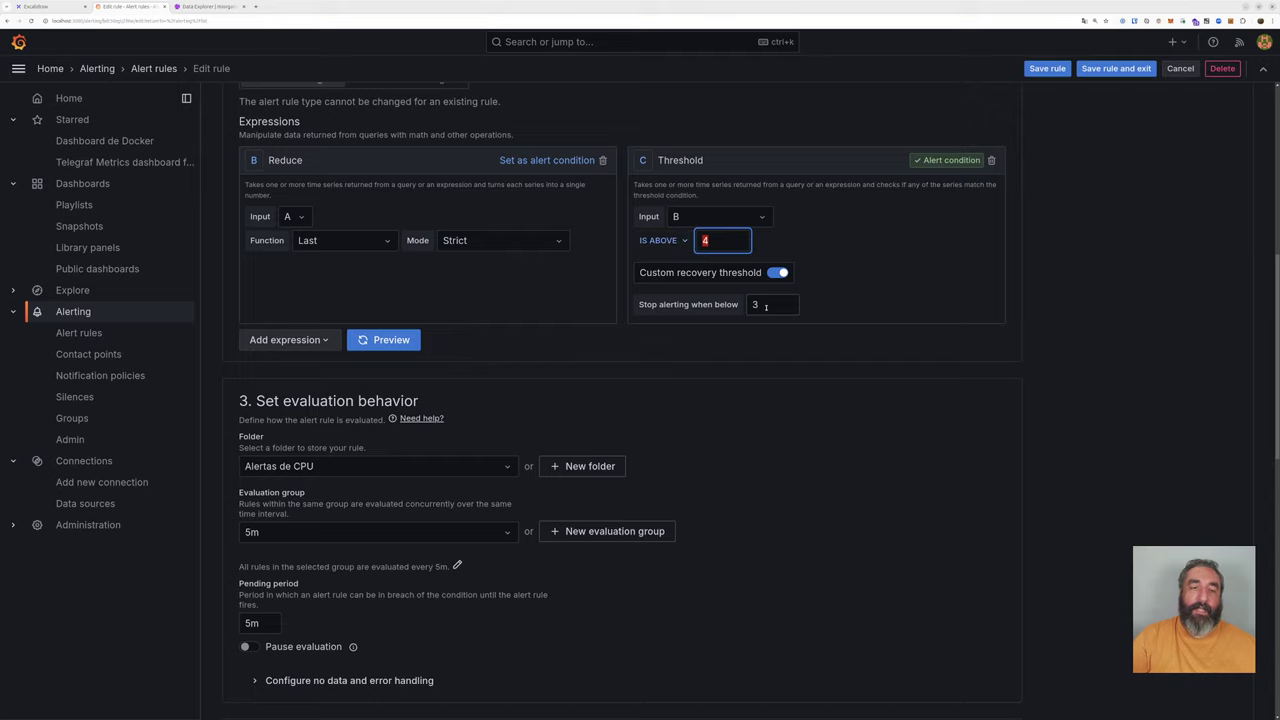
pyautogui.moveTo(764, 305); pyautogui.dragTo(738, 305)
pyautogui.scroll(5, 548, 318)
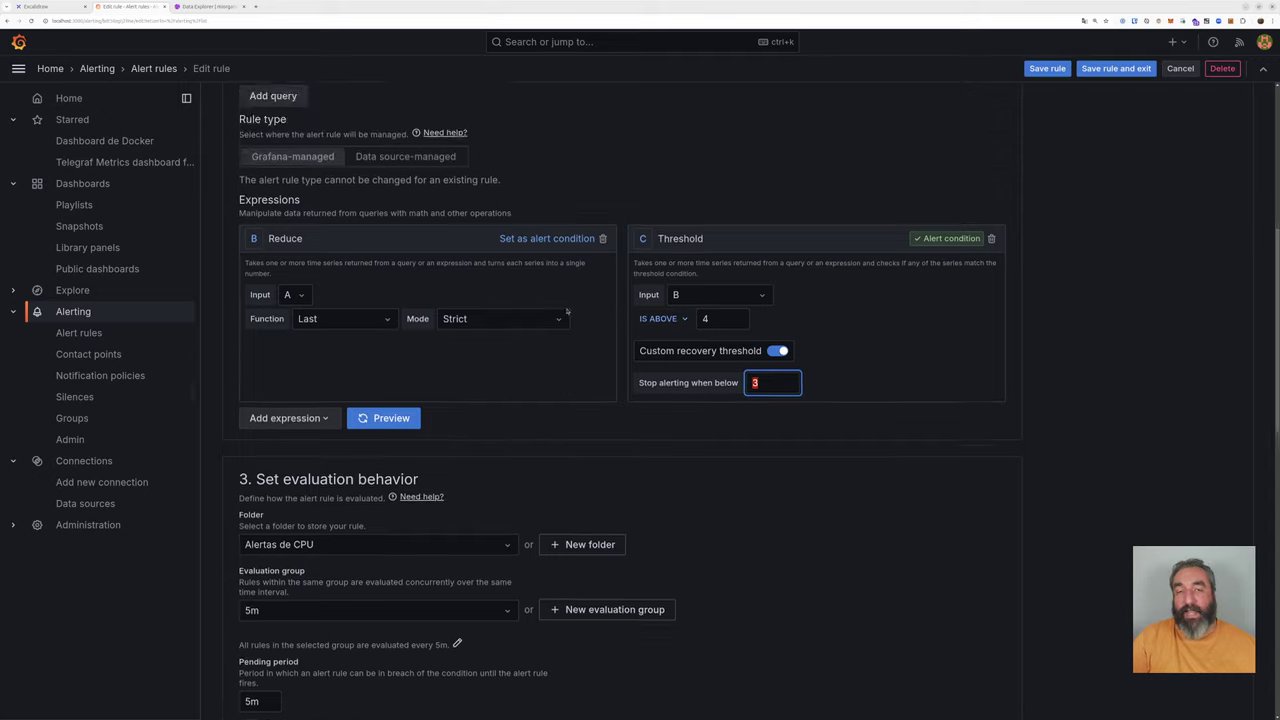
pyautogui.scroll(2, 566, 308)
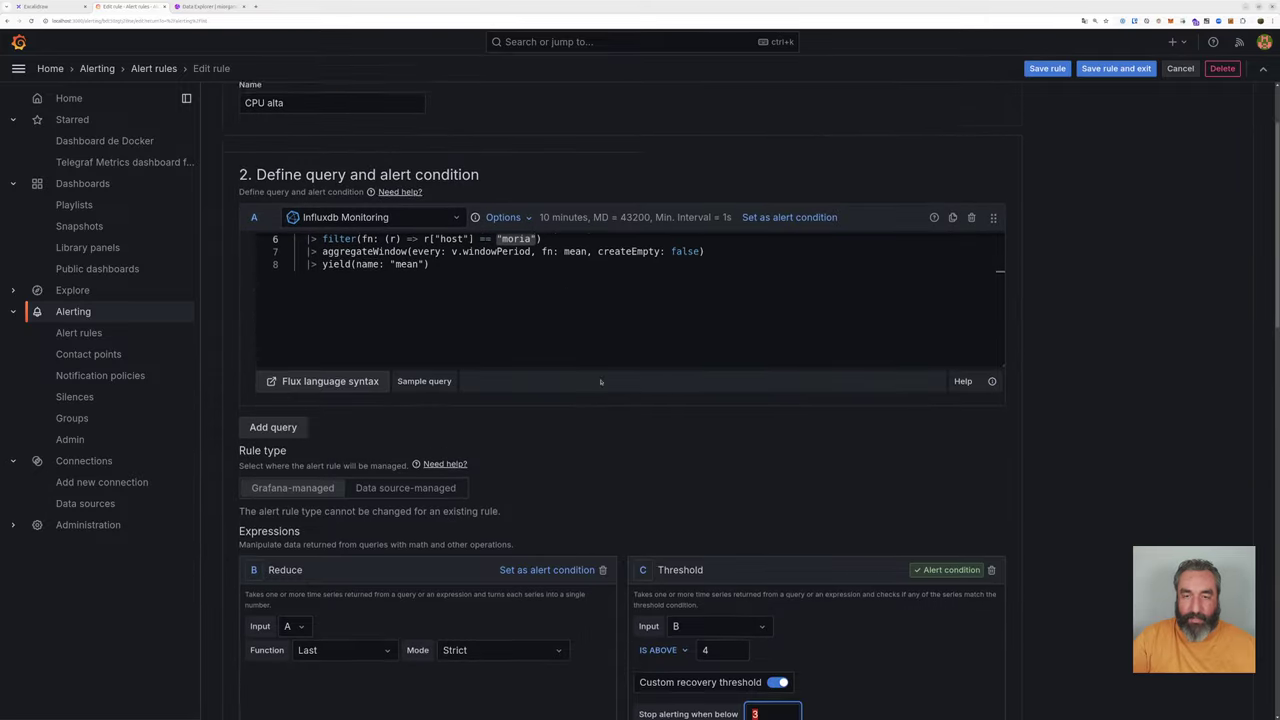
pyautogui.scroll(-3, 590, 551)
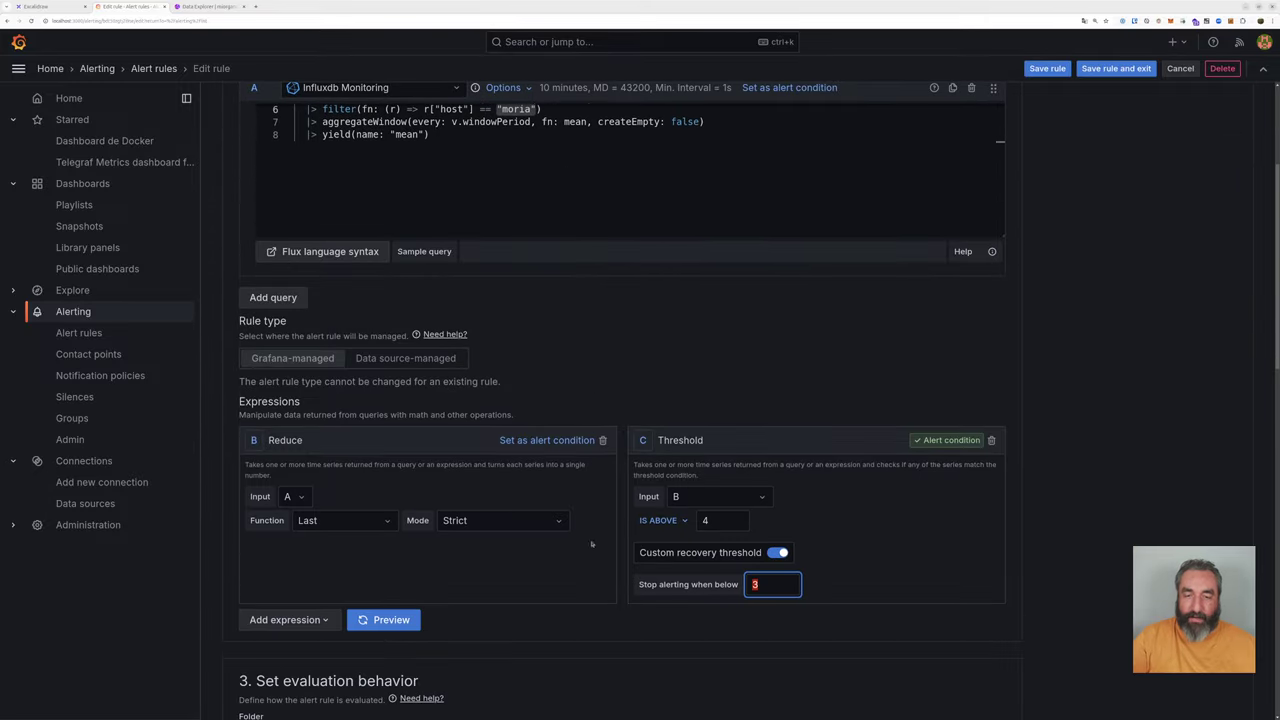
pyautogui.scroll(3, 983, 411)
pyautogui.scroll(2, 983, 411)
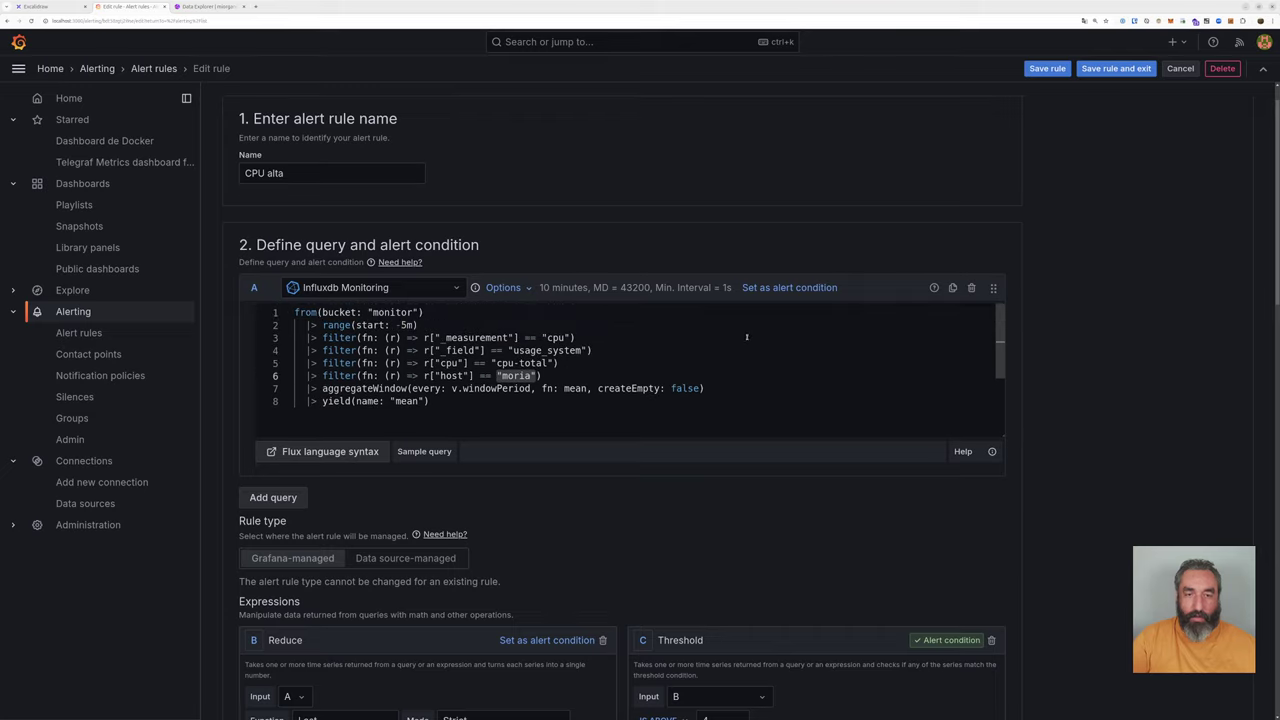
pyautogui.scroll(1, 530, 150)
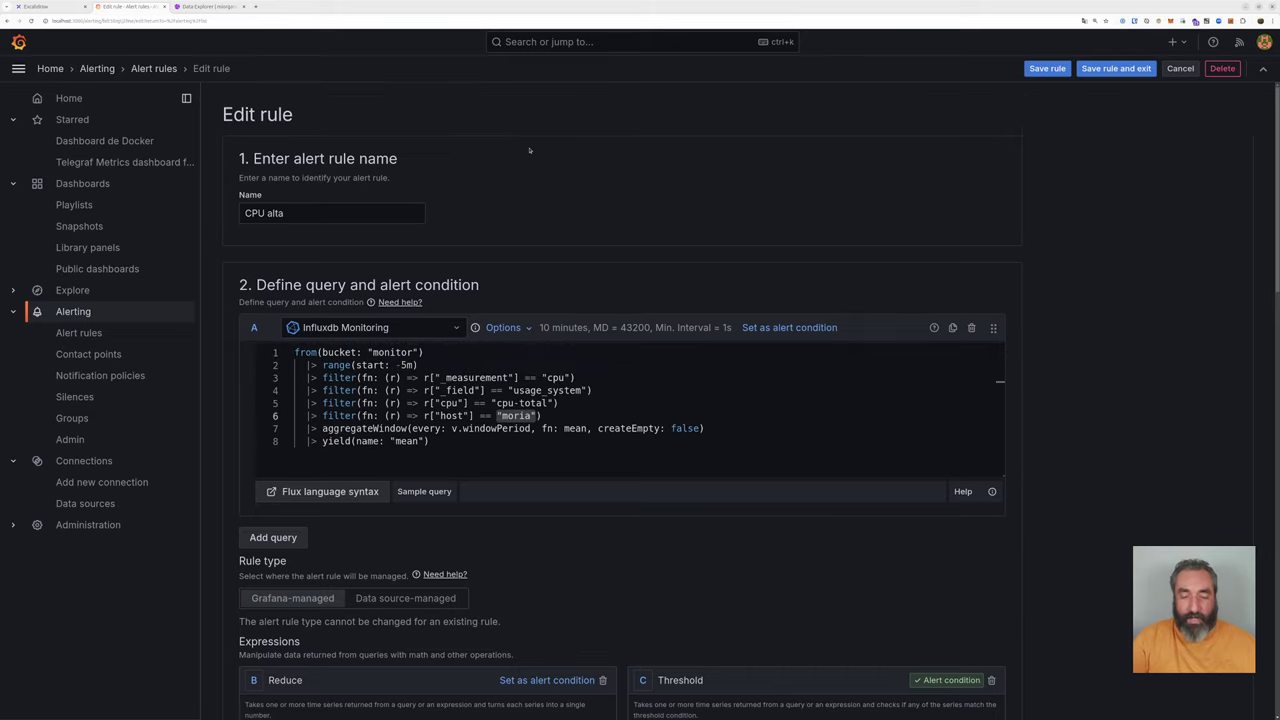